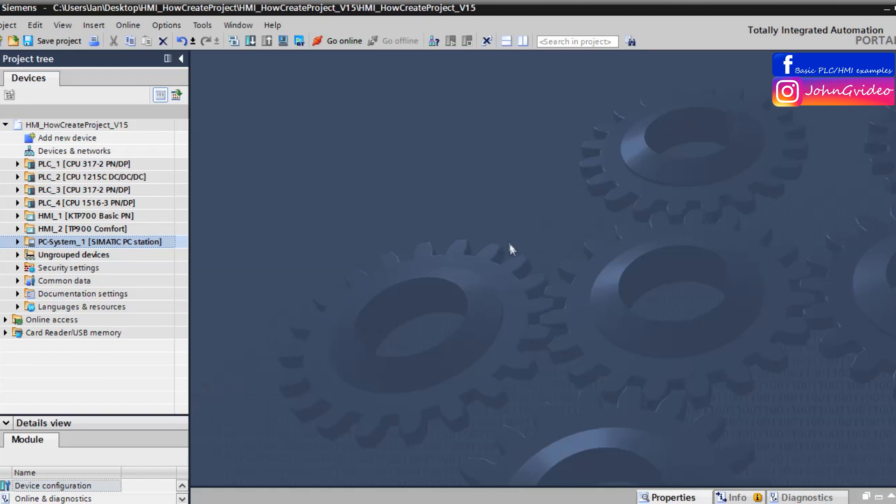
Add a new screen to the HMI_RT_2 runtime of PC-System_1
{"action": "left_click", "coordinate": [16, 241]}
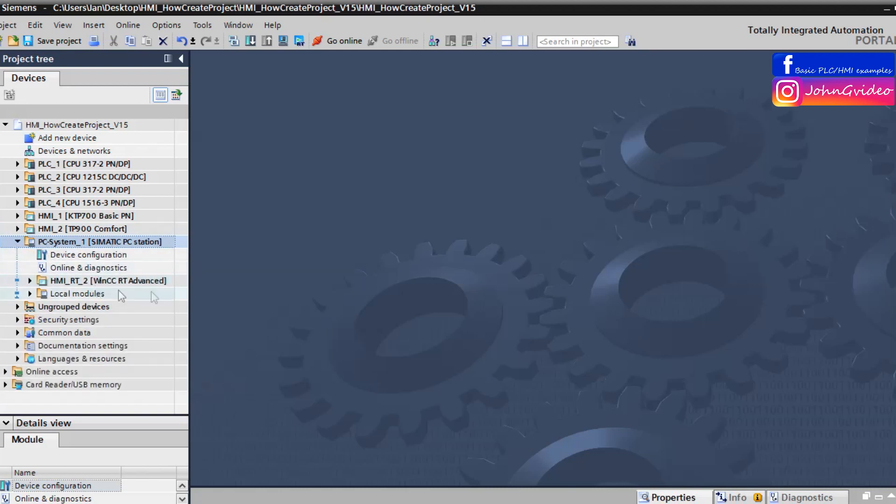
{"action": "left_click", "coordinate": [30, 281]}
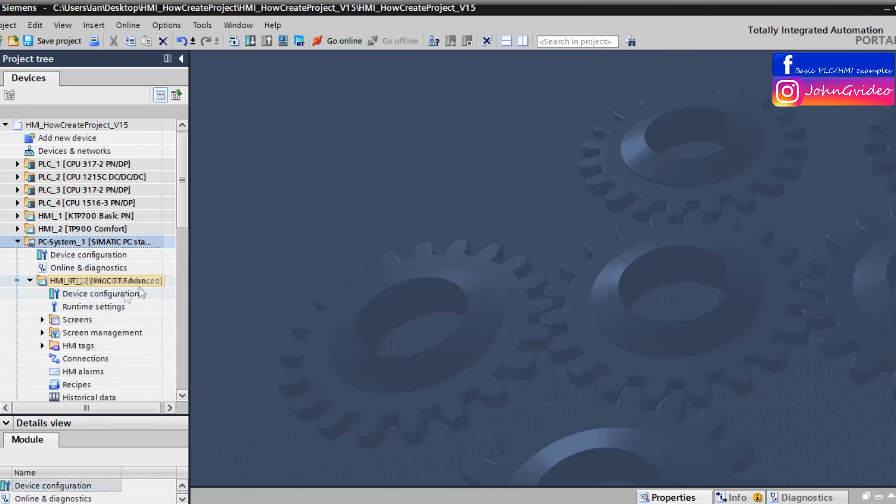
{"action": "left_click", "coordinate": [42, 320]}
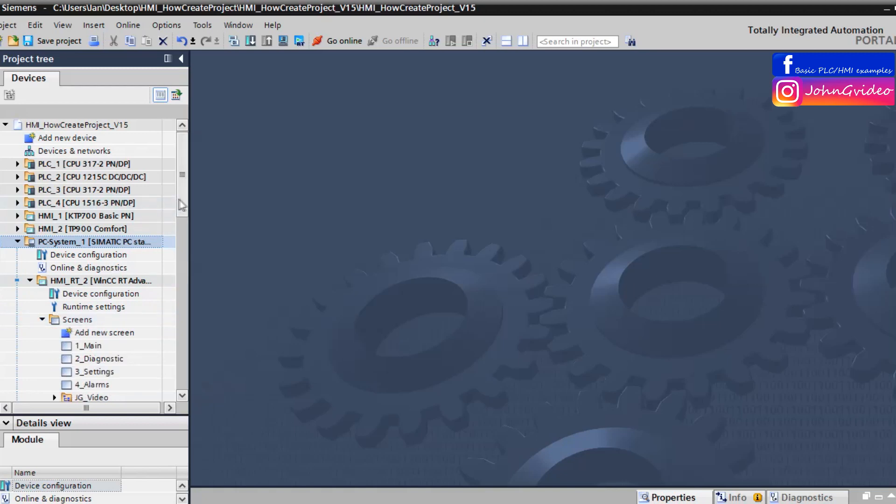
{"action": "scroll", "coordinate": [181, 205], "scroll_direction": "down", "scroll_amount": 3}
{"action": "double_click", "coordinate": [112, 216]}
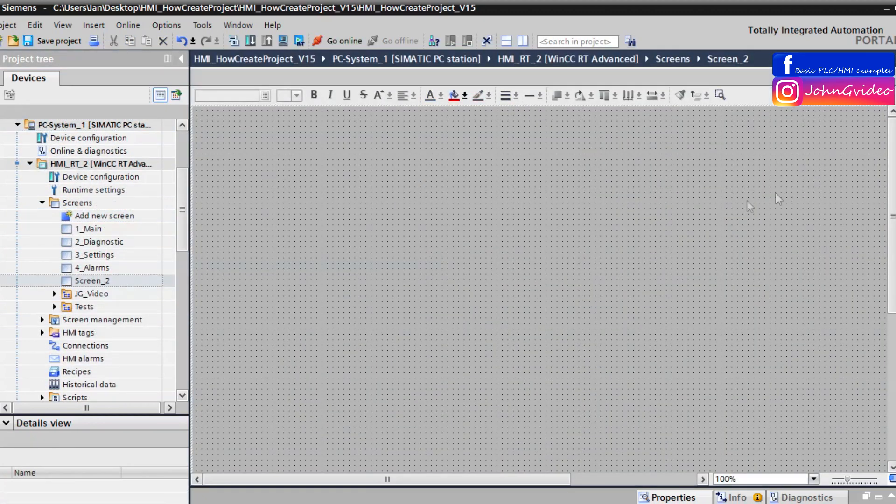
Rename the new screen as Trends
{"action": "scroll", "coordinate": [700, 206], "scroll_direction": "down", "scroll_amount": 2}
{"action": "scroll", "coordinate": [687, 206], "scroll_direction": "down", "scroll_amount": 1}
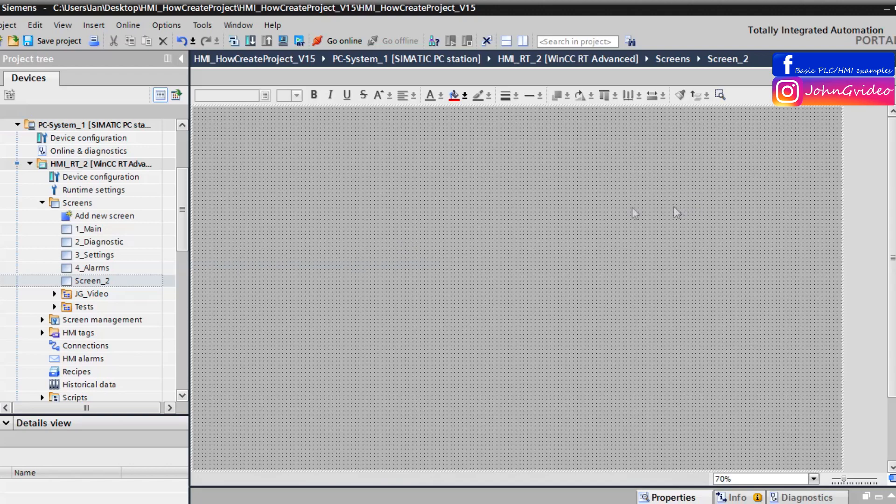
{"action": "left_click", "coordinate": [96, 281]}
{"action": "left_click", "coordinate": [96, 281]}
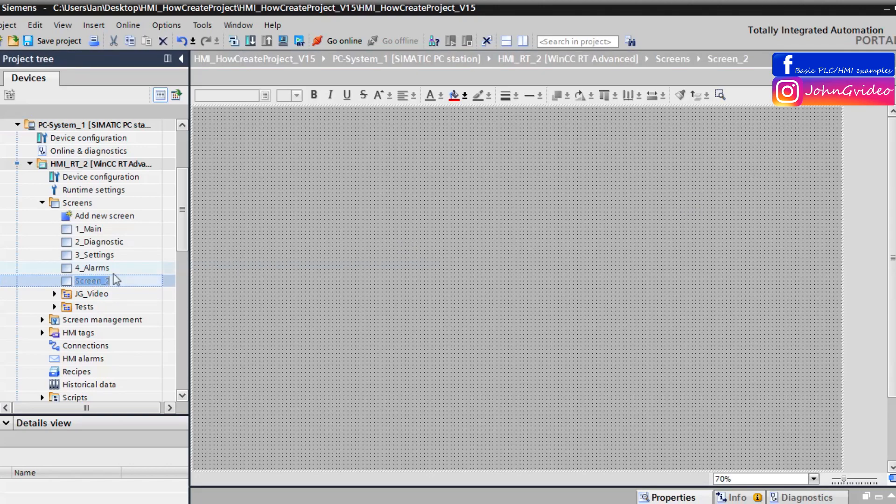
{"action": "type", "text": "TRE"}
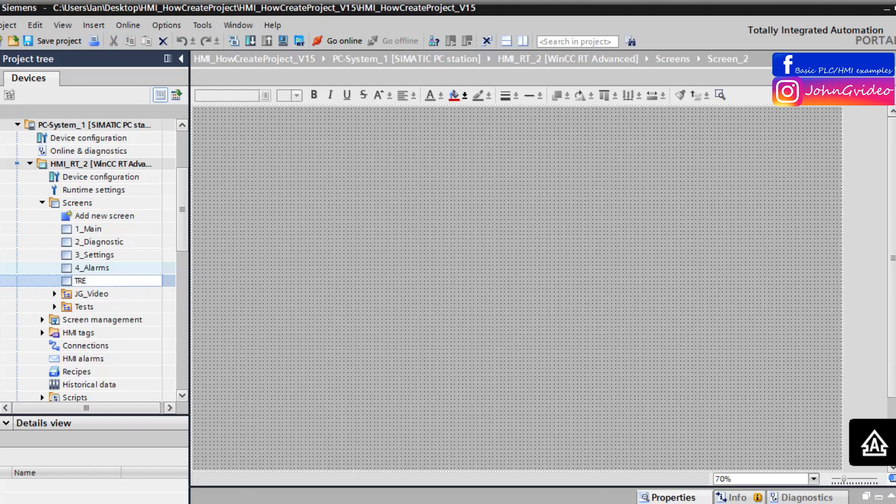
{"action": "key", "text": "BackSpace"}
{"action": "key", "text": "BackSpace"}
{"action": "key", "text": "Return"}
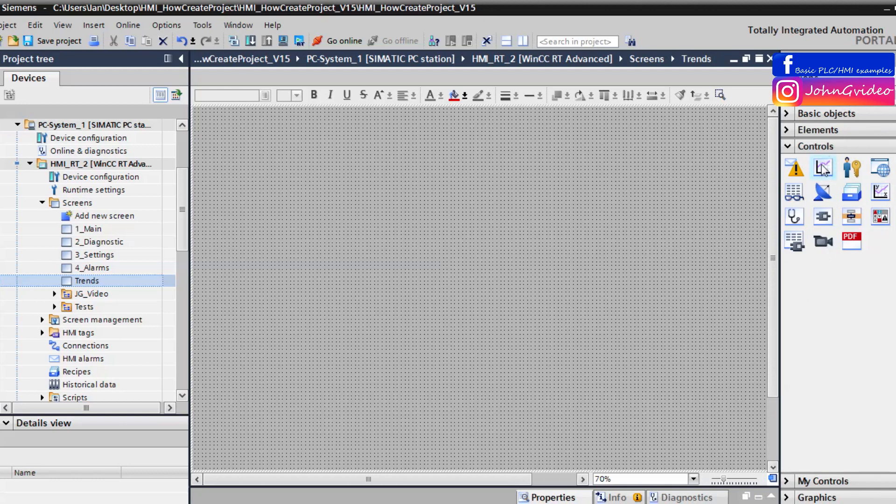
Place a trend view control on the Trends screen
{"action": "left_click_drag", "start_coordinate": [823, 170], "coordinate": [335, 323]}
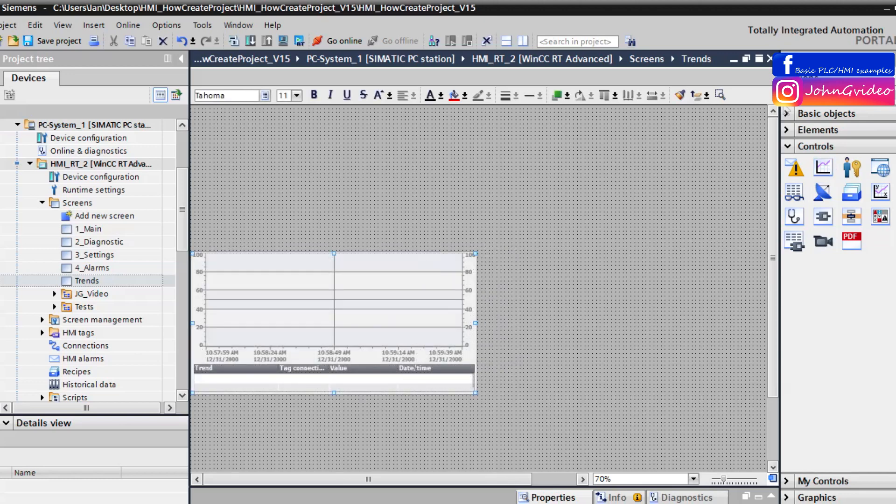
{"action": "left_click", "coordinate": [893, 59]}
{"action": "left_click", "coordinate": [567, 179]}
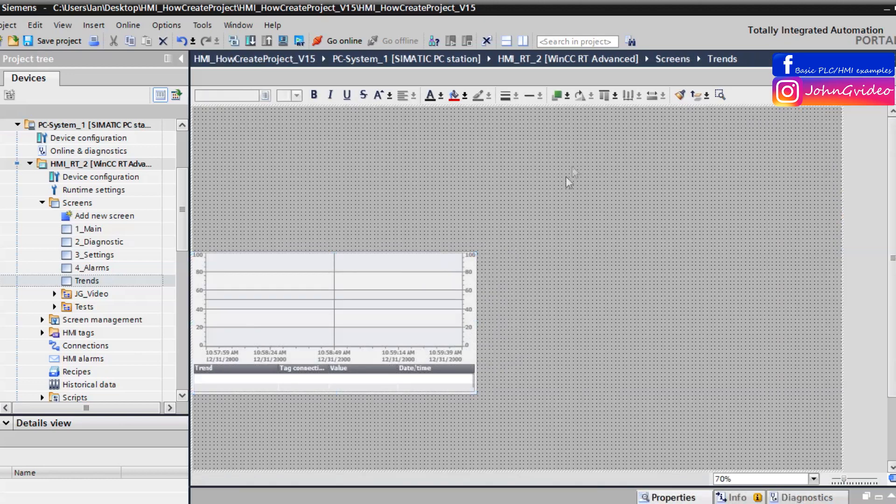
Enlarge the trend view to the screen's full width and lower edge, and raise its upper edge, leaving a strip free above it
{"action": "left_click", "coordinate": [418, 310]}
{"action": "left_click_drag", "start_coordinate": [475, 393], "coordinate": [841, 387]}
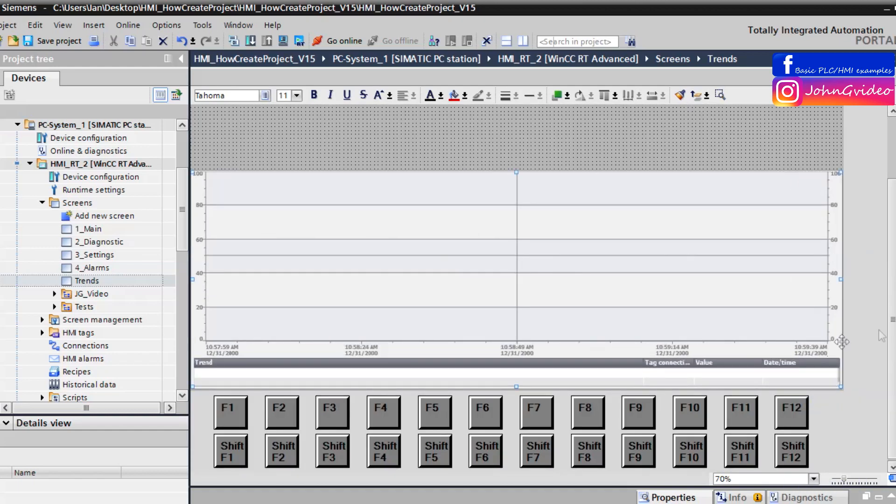
{"action": "left_click_drag", "start_coordinate": [893, 299], "coordinate": [893, 236]}
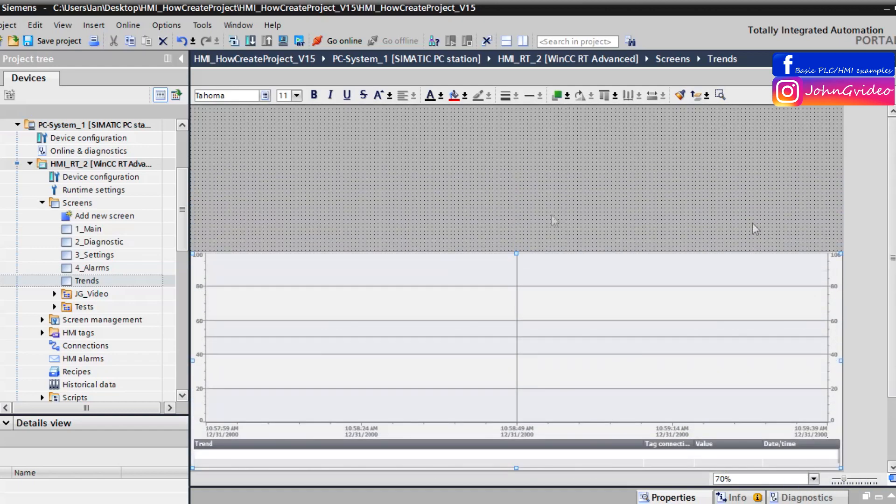
{"action": "left_click_drag", "start_coordinate": [516, 254], "coordinate": [512, 200]}
{"action": "left_click", "coordinate": [527, 158]}
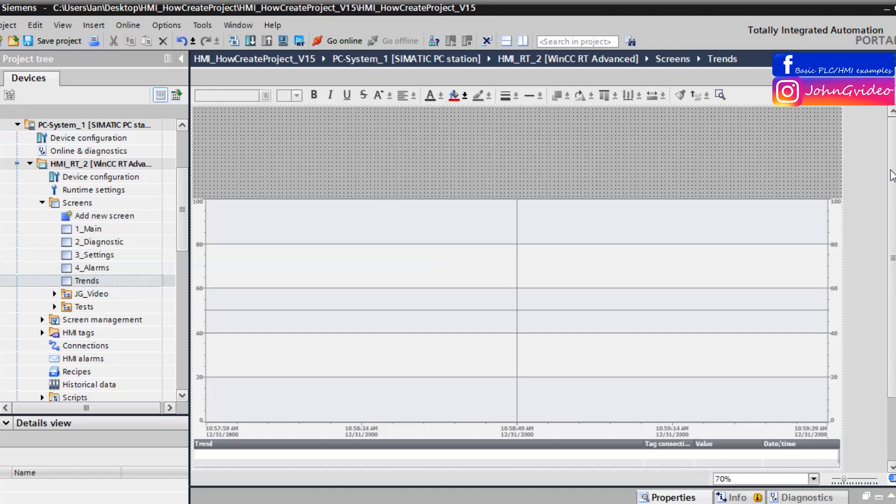
Place a button and an I/O field in the free area above the trend view
{"action": "left_click", "coordinate": [895, 112]}
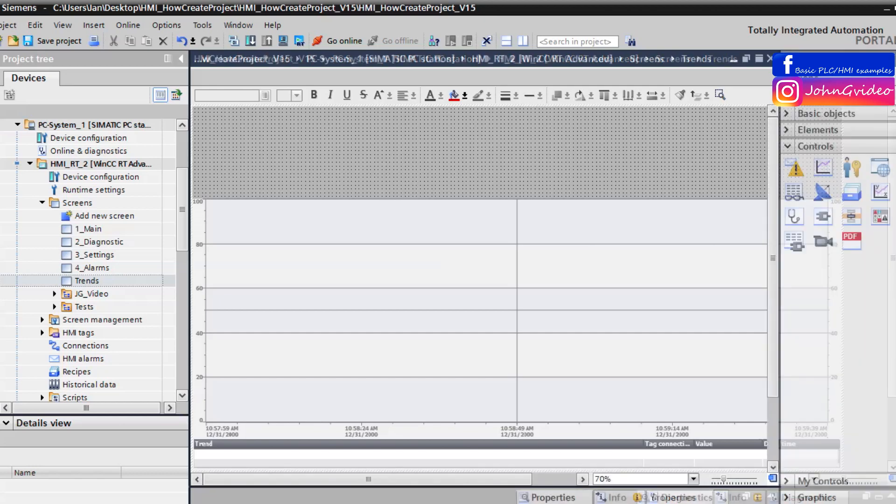
{"action": "left_click", "coordinate": [789, 147]}
{"action": "left_click", "coordinate": [786, 114]}
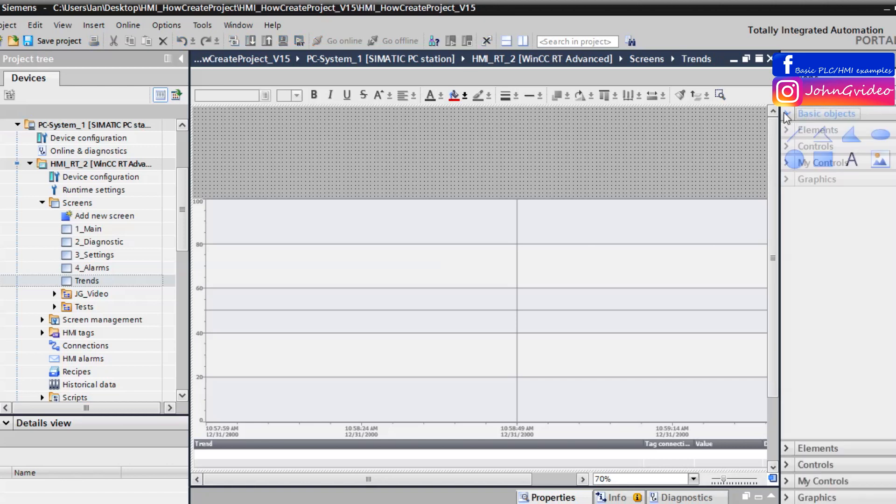
{"action": "left_click", "coordinate": [789, 114]}
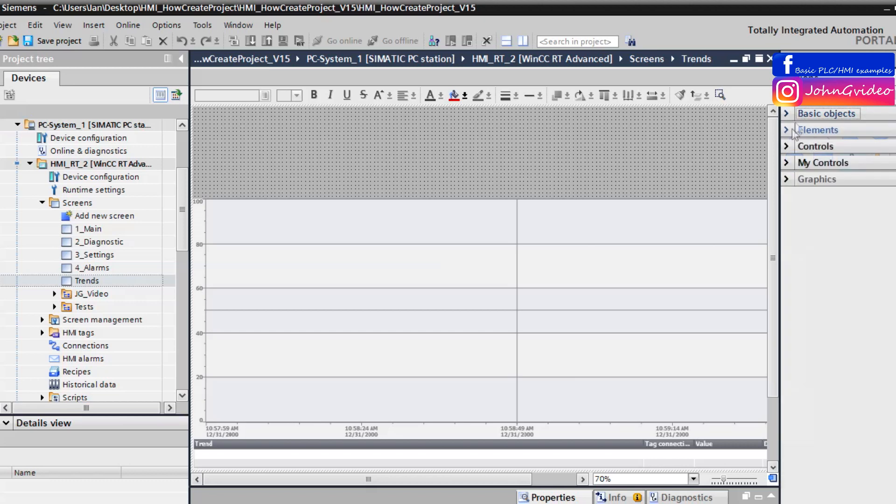
{"action": "left_click", "coordinate": [788, 134]}
{"action": "left_click_drag", "start_coordinate": [823, 151], "coordinate": [473, 160]}
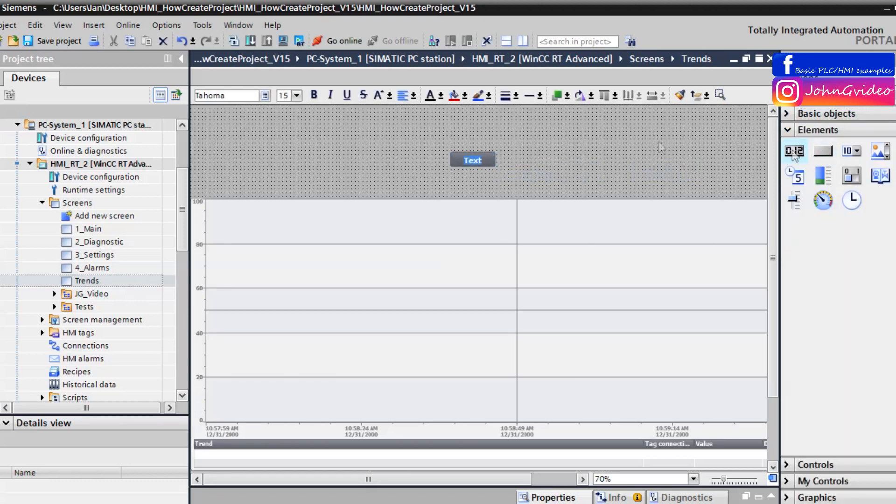
{"action": "left_click_drag", "start_coordinate": [506, 121], "coordinate": [504, 125]}
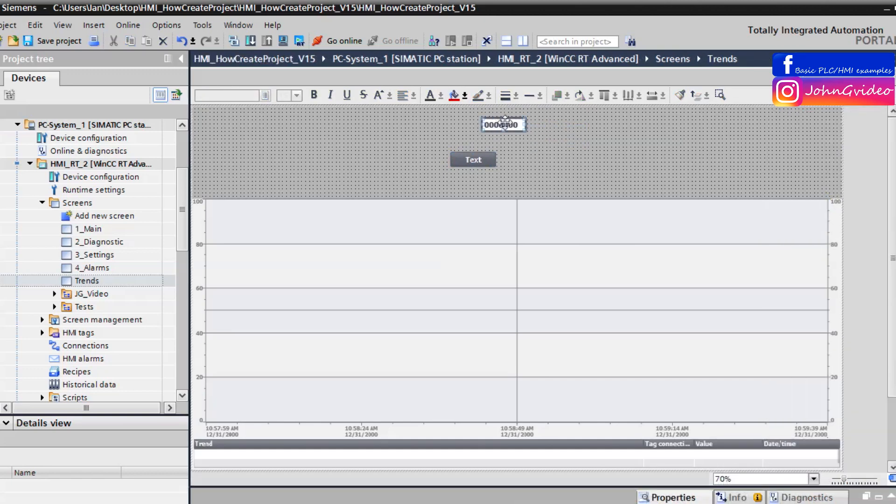
Enlarge the I/O field, set its font size to 30 px and center its text horizontally
{"action": "left_click_drag", "start_coordinate": [526, 130], "coordinate": [615, 145]}
{"action": "right_click", "coordinate": [557, 129]}
{"action": "left_click", "coordinate": [607, 346]}
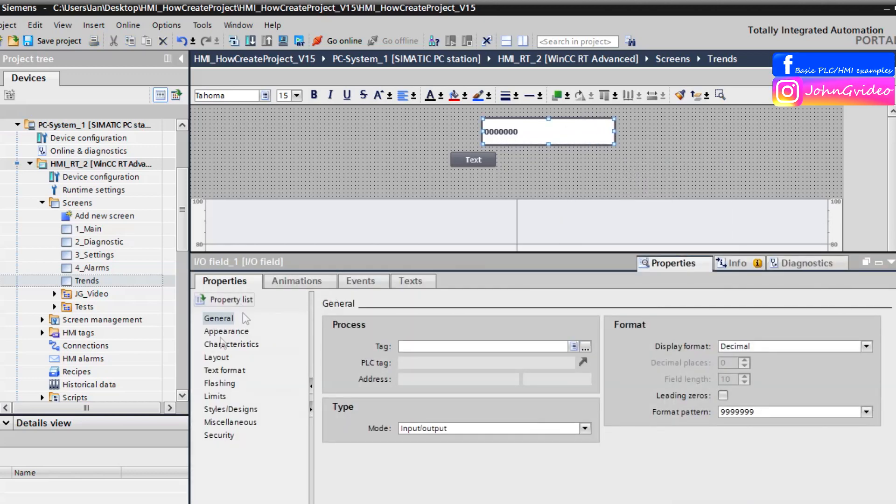
{"action": "left_click", "coordinate": [224, 371]}
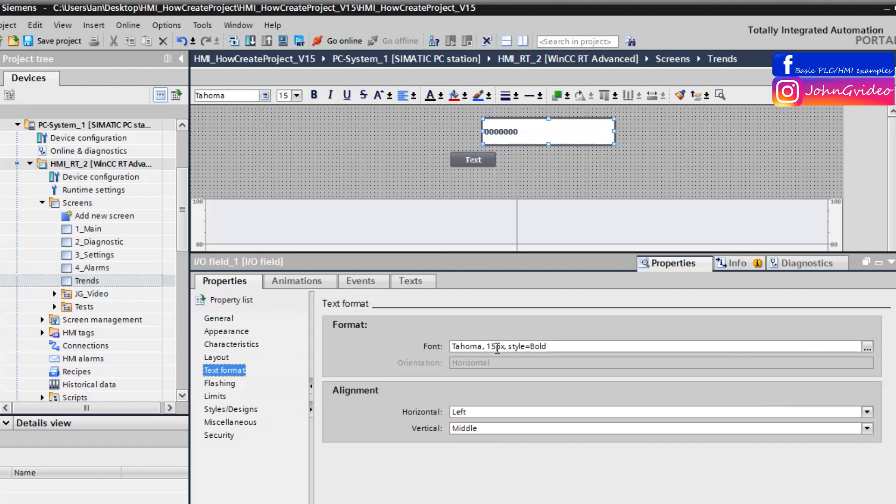
{"action": "left_click_drag", "start_coordinate": [497, 347], "coordinate": [485, 351]}
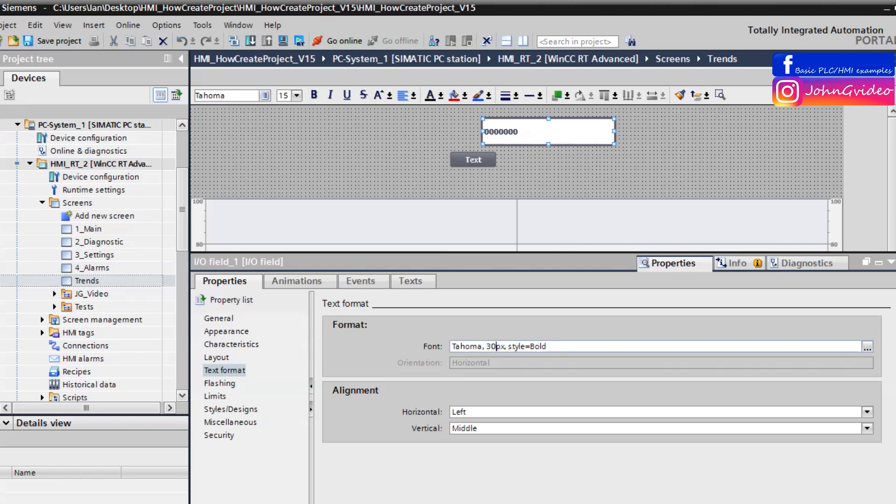
{"action": "left_click", "coordinate": [488, 411]}
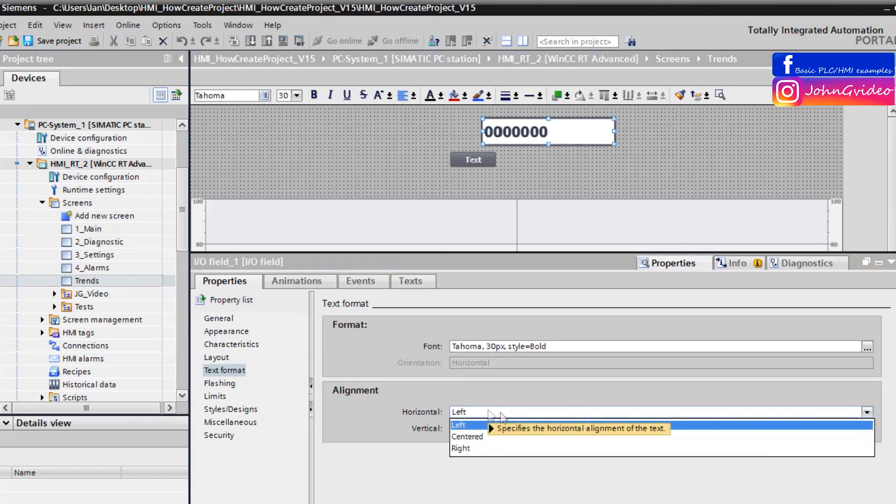
{"action": "left_click", "coordinate": [485, 437]}
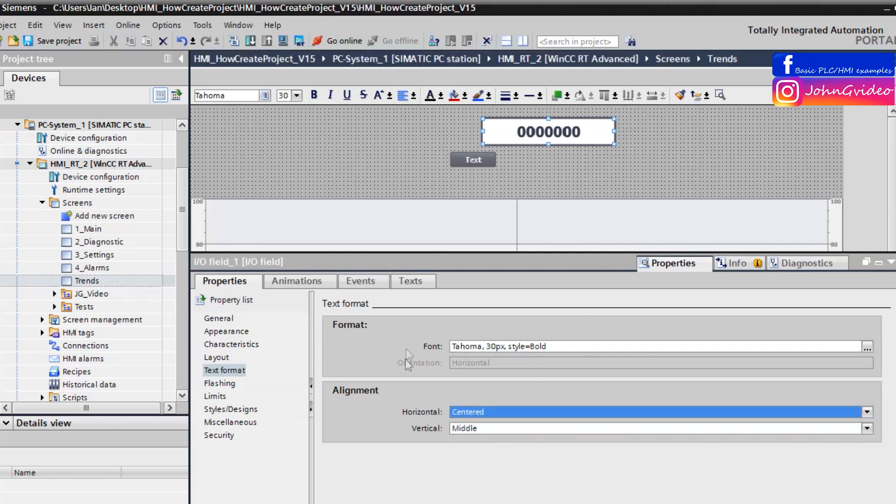
Set the I/O field's font size to 40 px
{"action": "left_click", "coordinate": [497, 346]}
{"action": "type", "text": "40"}
{"action": "key", "text": "Return"}
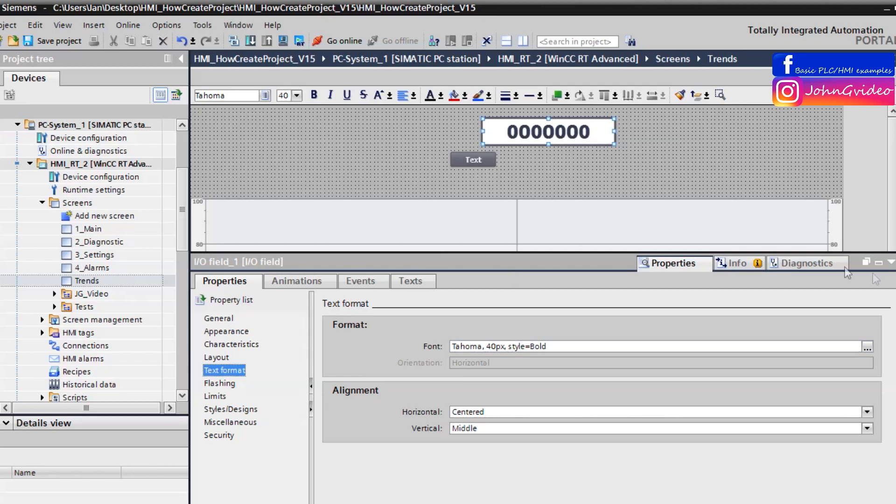
{"action": "left_click", "coordinate": [878, 263]}
Position the enlarged button under the I/O field at about half its width, with a copy of it alongside
{"action": "left_click_drag", "start_coordinate": [480, 163], "coordinate": [541, 178]}
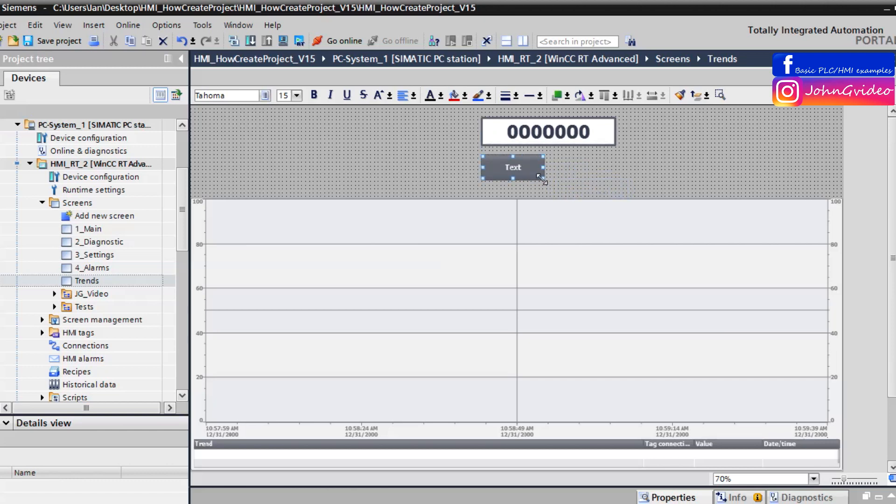
{"action": "left_click_drag", "start_coordinate": [518, 176], "coordinate": [587, 173]}
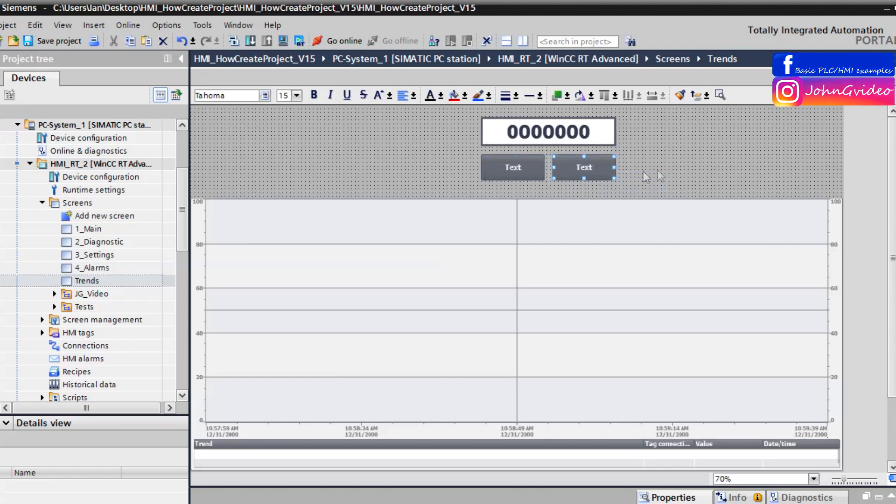
Label the first button + and its copy -
{"action": "left_click", "coordinate": [521, 169]}
{"action": "double_click", "coordinate": [522, 169]}
{"action": "type", "text": "+"}
{"action": "double_click", "coordinate": [582, 171]}
{"action": "type", "text": "-"}
{"action": "left_click", "coordinate": [708, 165]}
Set the font size of both the + and - buttons to 50 px
{"action": "left_click", "coordinate": [509, 164]}
{"action": "left_click", "coordinate": [582, 169], "text": "shift"}
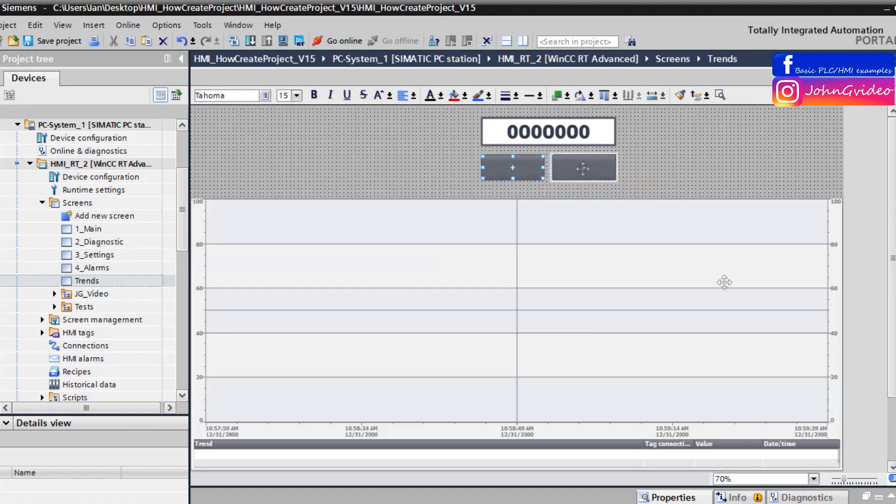
{"action": "left_click", "coordinate": [891, 497]}
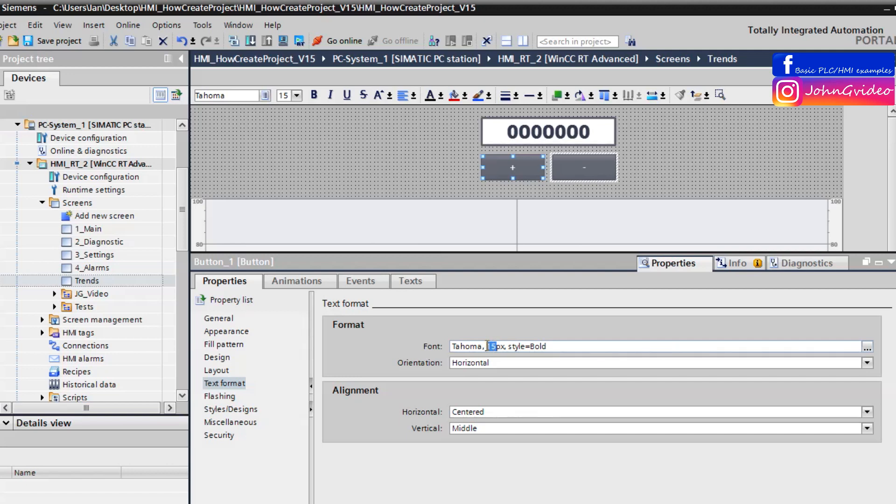
{"action": "type", "text": "50"}
{"action": "key", "text": "Return"}
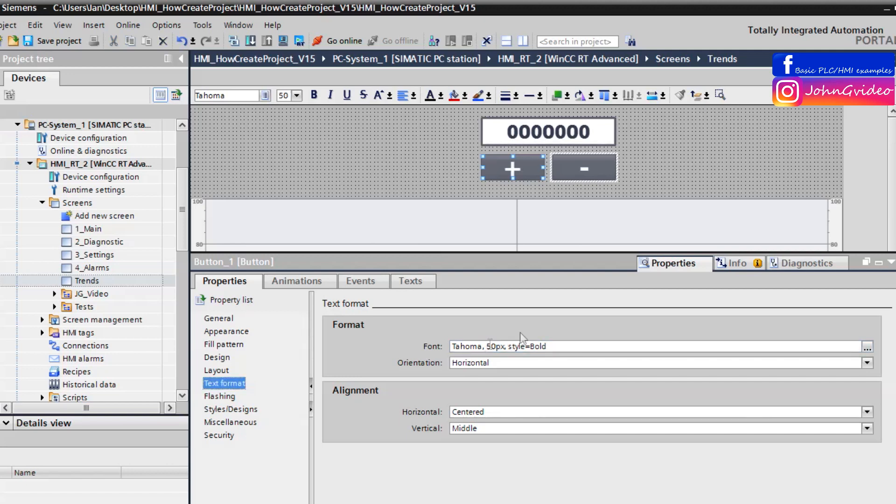
{"action": "left_click", "coordinate": [699, 161]}
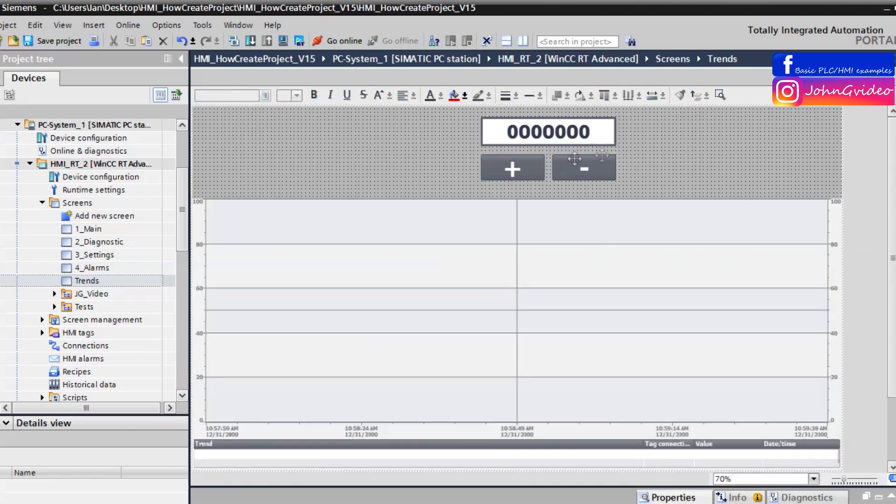
Move the I/O field and both buttons together slightly down and to the right, just above the trend view
{"action": "left_click", "coordinate": [557, 134]}
{"action": "left_click_drag", "start_coordinate": [556, 135], "coordinate": [575, 149]}
{"action": "left_click", "coordinate": [677, 161]}
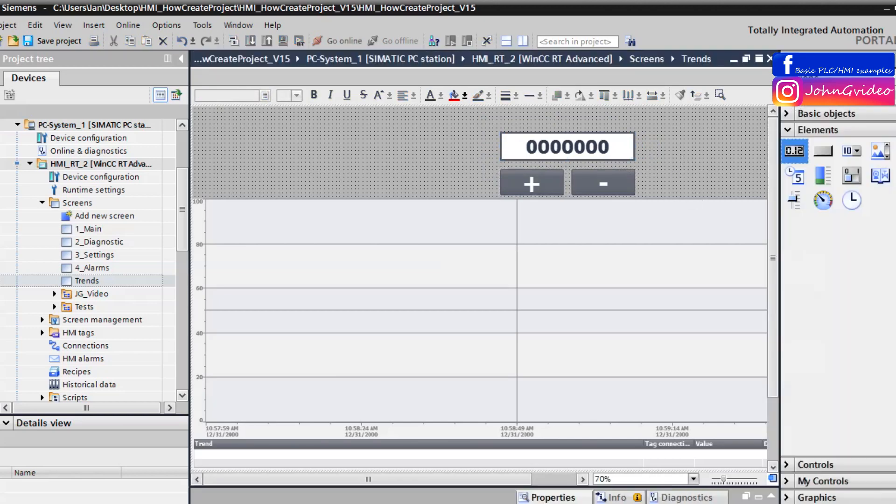
Place a text field directly above the I/O field
{"action": "left_click", "coordinate": [788, 115]}
{"action": "left_click", "coordinate": [788, 115]}
{"action": "left_click_drag", "start_coordinate": [852, 159], "coordinate": [558, 122]}
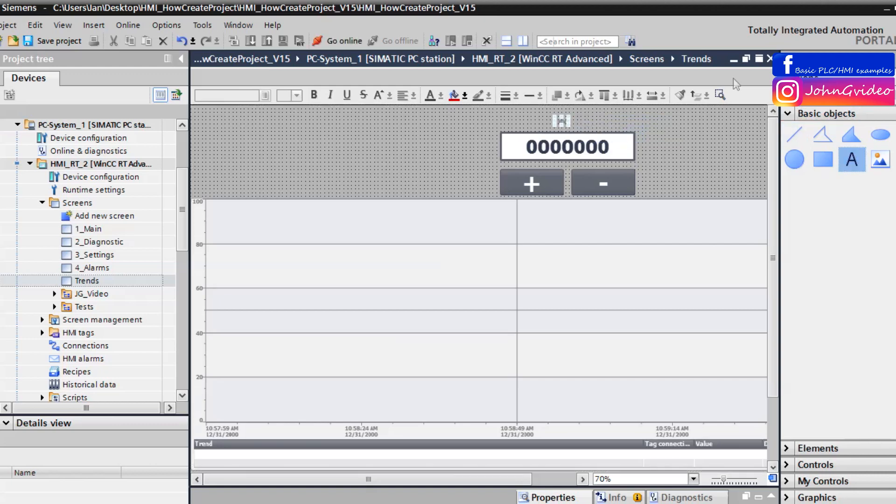
Set the new text field's font size to 50 px and its horizontal alignment to Centered
{"action": "right_click", "coordinate": [565, 118]}
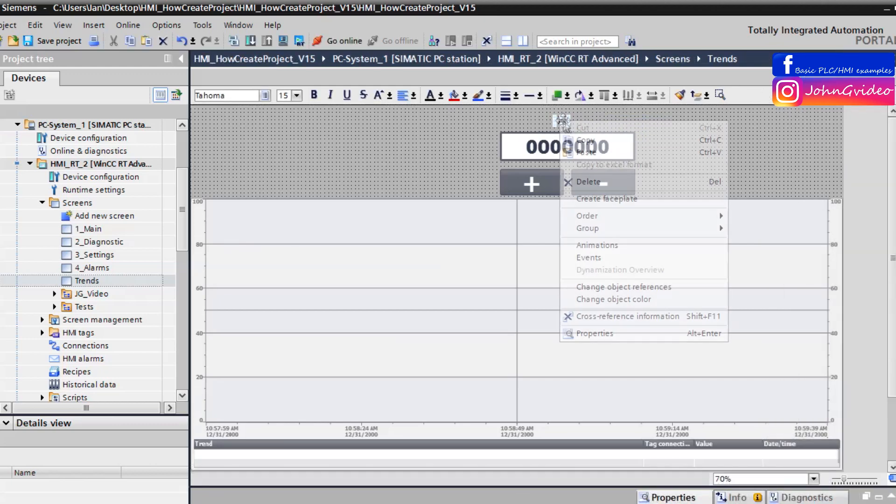
{"action": "left_click", "coordinate": [586, 333]}
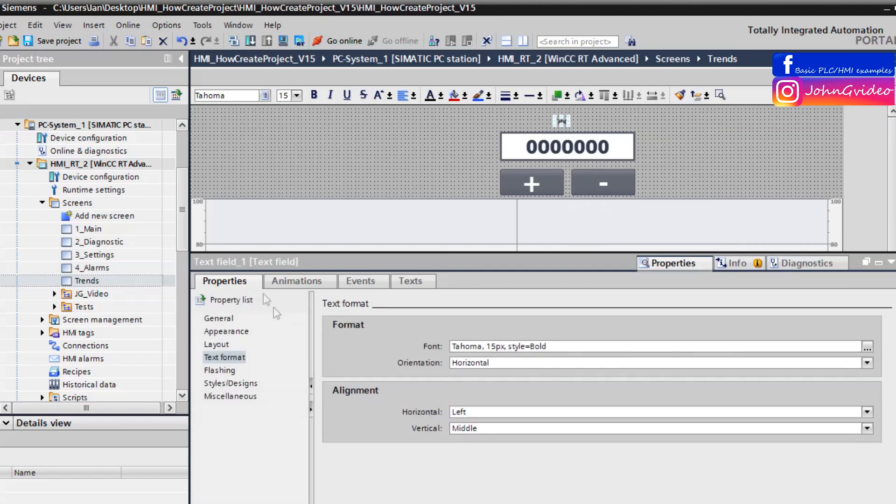
{"action": "left_click_drag", "start_coordinate": [497, 346], "coordinate": [489, 343]}
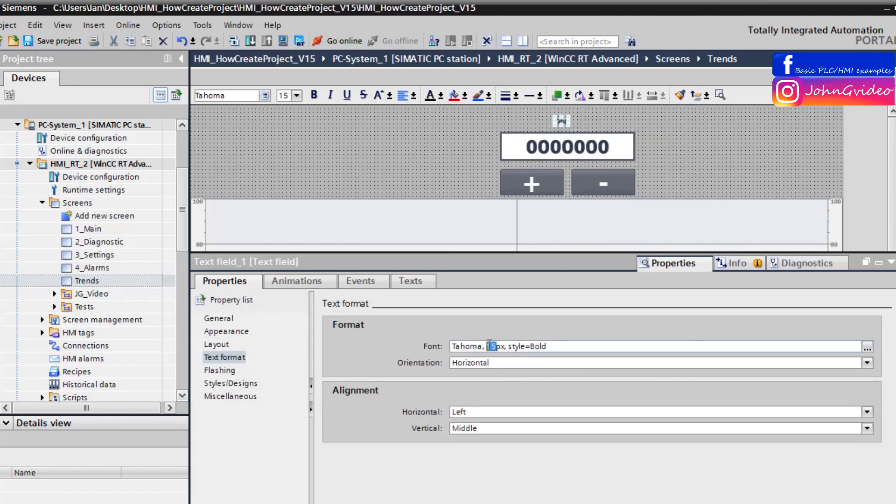
{"action": "type", "text": "50"}
{"action": "left_click", "coordinate": [476, 416]}
{"action": "left_click", "coordinate": [469, 434]}
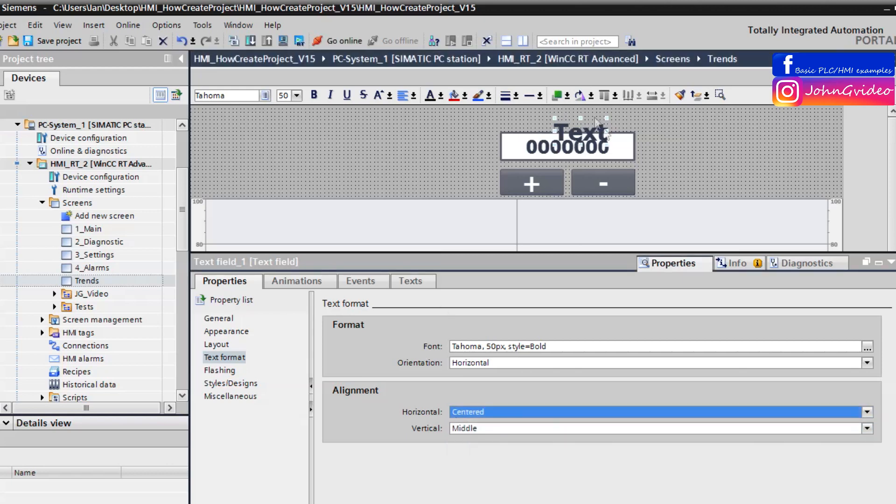
Move the text field directly above the I/O field and change its text to Actual
{"action": "left_click_drag", "start_coordinate": [586, 129], "coordinate": [565, 120]}
{"action": "double_click", "coordinate": [565, 121]}
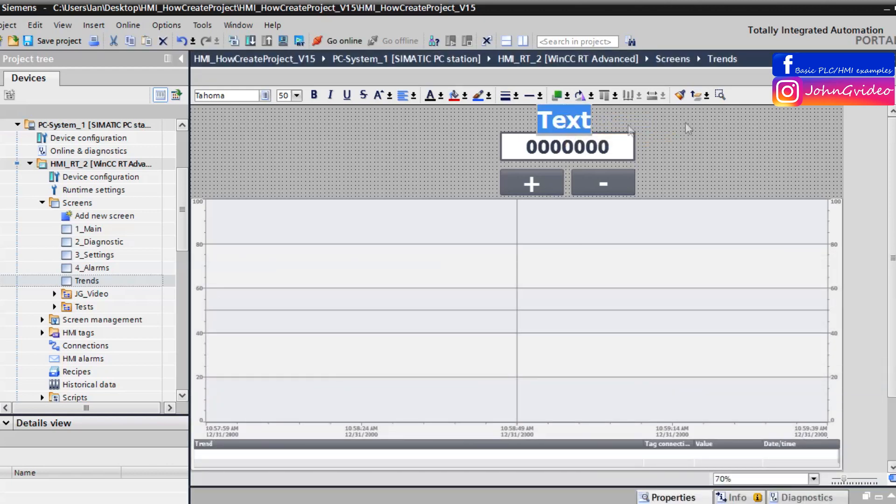
{"action": "key", "text": "Caps_Lock"}
{"action": "type", "text": "A"}
{"action": "key", "text": "Caps_Lock"}
{"action": "type", "text": "ctual"}
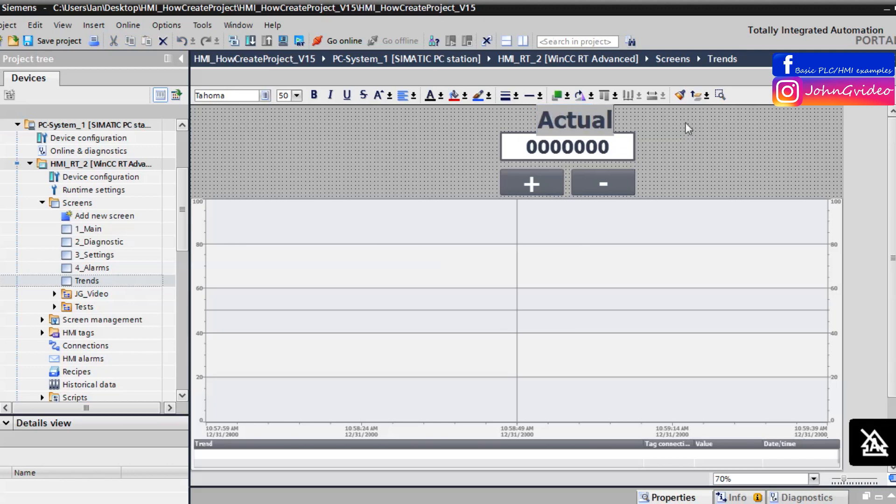
Align the Actual label and the I/O field beneath it on a common vertical centre line
{"action": "left_click", "coordinate": [605, 137]}
{"action": "left_click", "coordinate": [604, 137]}
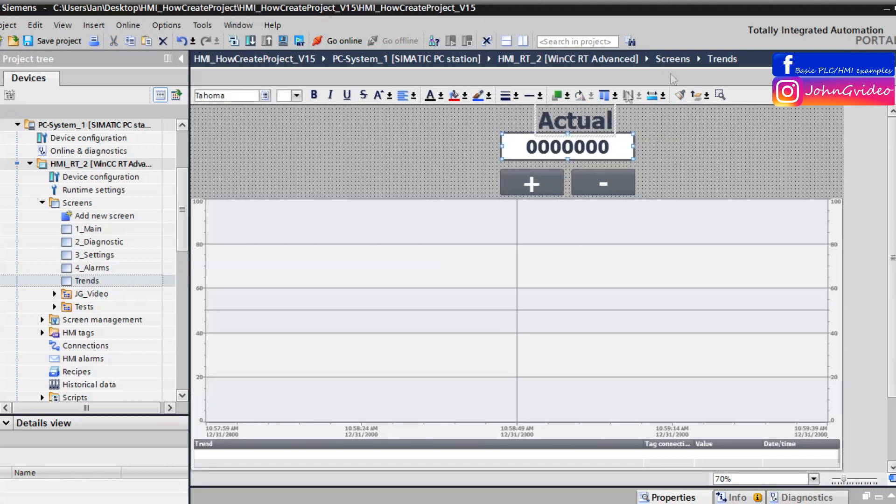
{"action": "left_click", "coordinate": [615, 95]}
{"action": "left_click", "coordinate": [606, 112]}
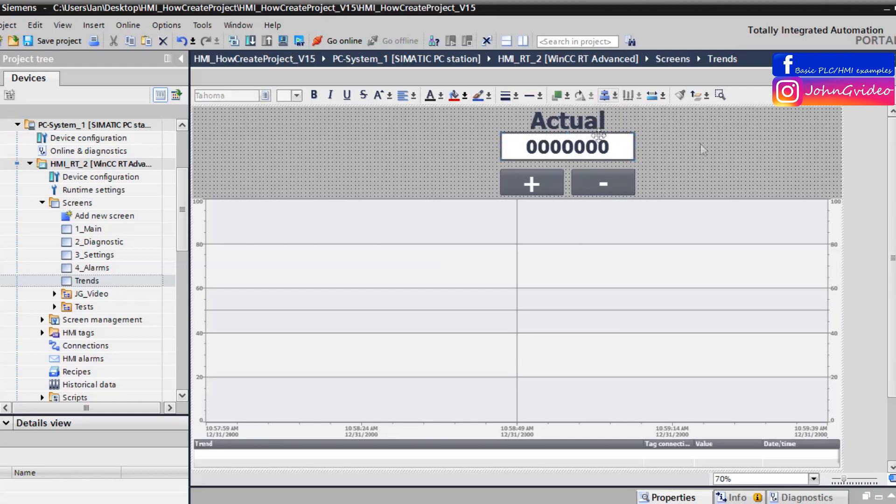
Set the unit of the I/O field below the Actual label to l/min
{"action": "left_click", "coordinate": [670, 498]}
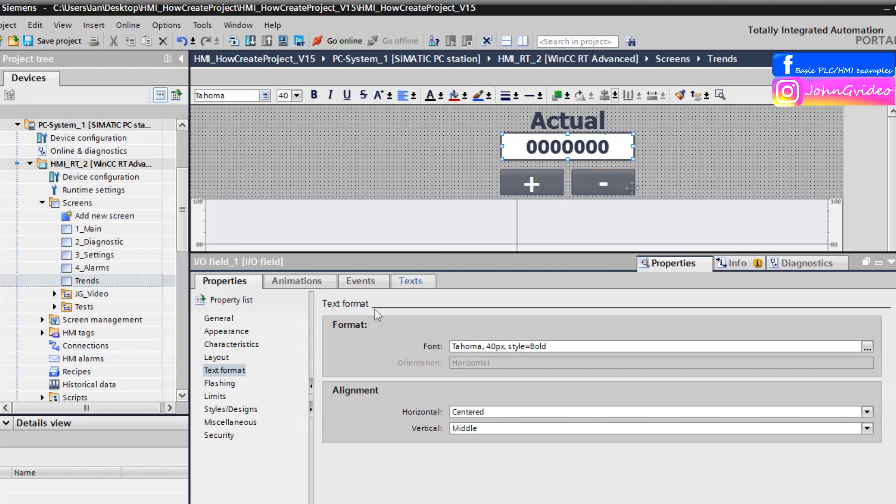
{"action": "left_click", "coordinate": [221, 319]}
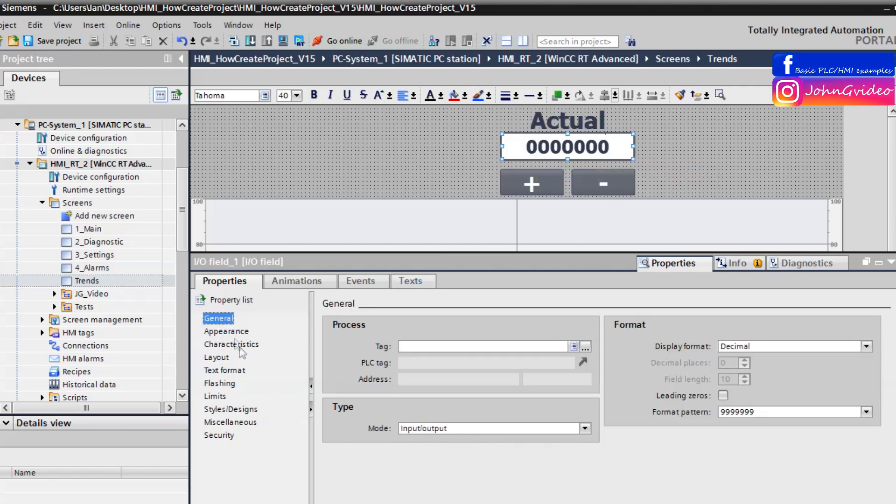
{"action": "left_click", "coordinate": [227, 332]}
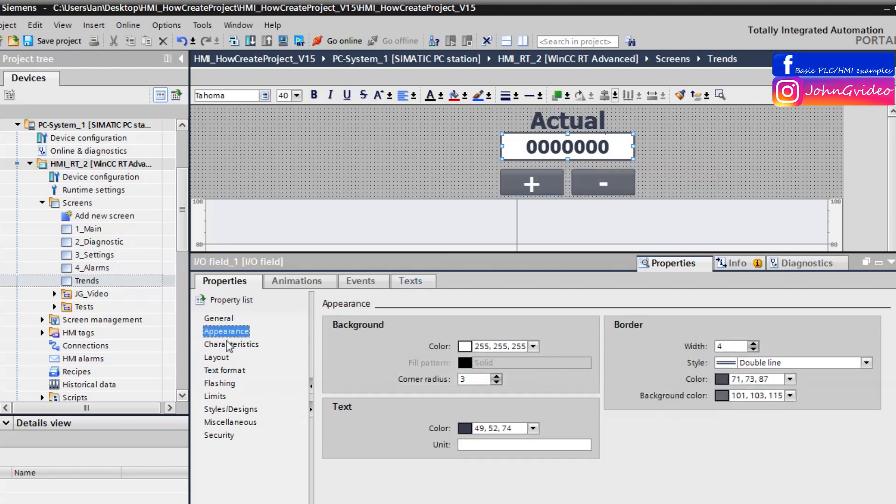
{"action": "left_click", "coordinate": [467, 446]}
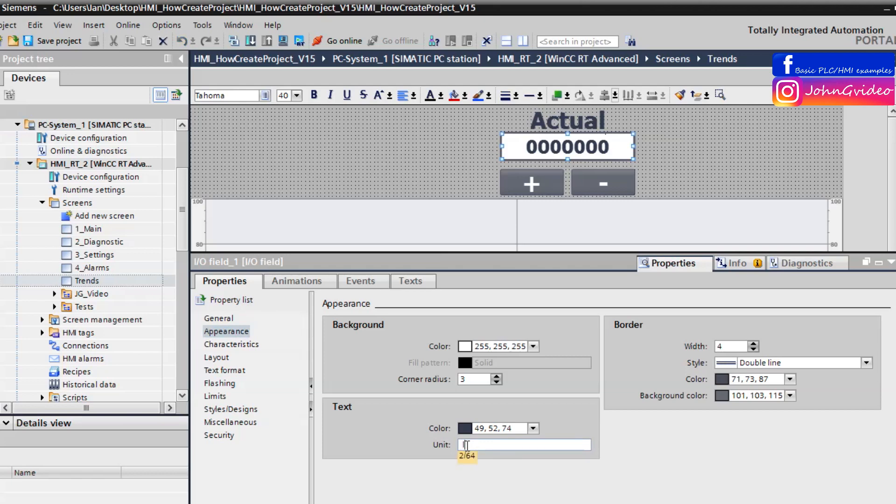
{"action": "type", "text": "l/min"}
{"action": "left_click", "coordinate": [720, 165]}
{"action": "right_click", "coordinate": [563, 148]}
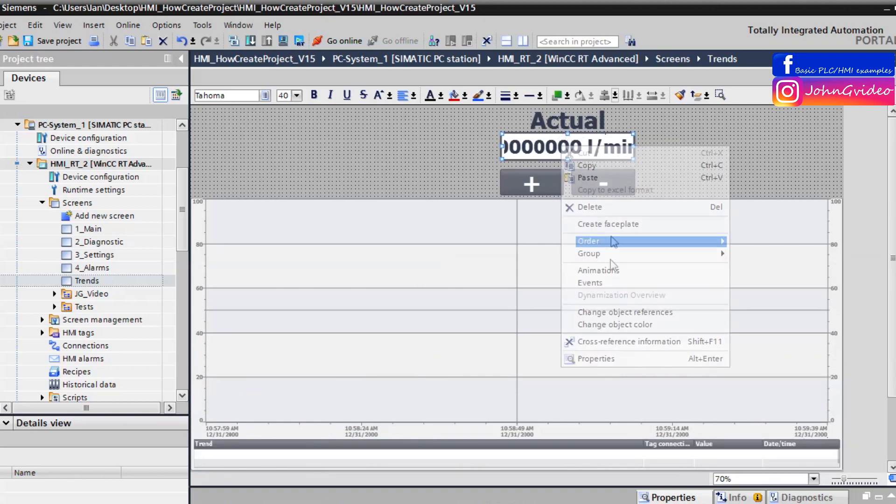
{"action": "left_click", "coordinate": [461, 143]}
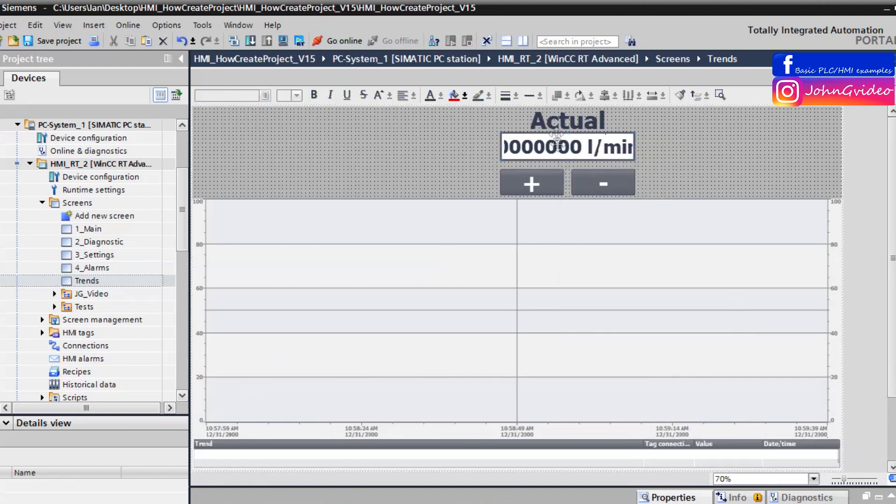
Duplicate the Actual label together with its I/O field and place the copies to the right, near the trend view's right end
{"action": "left_click", "coordinate": [563, 148]}
{"action": "left_click", "coordinate": [565, 125], "text": "shift"}
{"action": "left_click", "coordinate": [607, 120], "text": "ctrl"}
{"action": "left_click_drag", "start_coordinate": [607, 145], "coordinate": [797, 151]}
Change the copied label's text to Setpoint
{"action": "double_click", "coordinate": [772, 122]}
{"action": "type", "text": "D"}
{"action": "key", "text": "BackSpace"}
{"action": "type", "text": "Sez"}
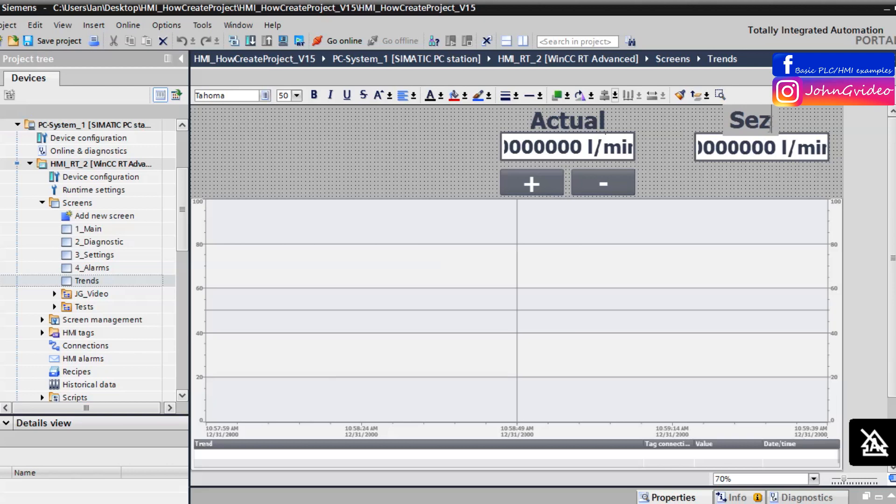
{"action": "key", "text": "BackSpace"}
{"action": "type", "text": "tpoint"}
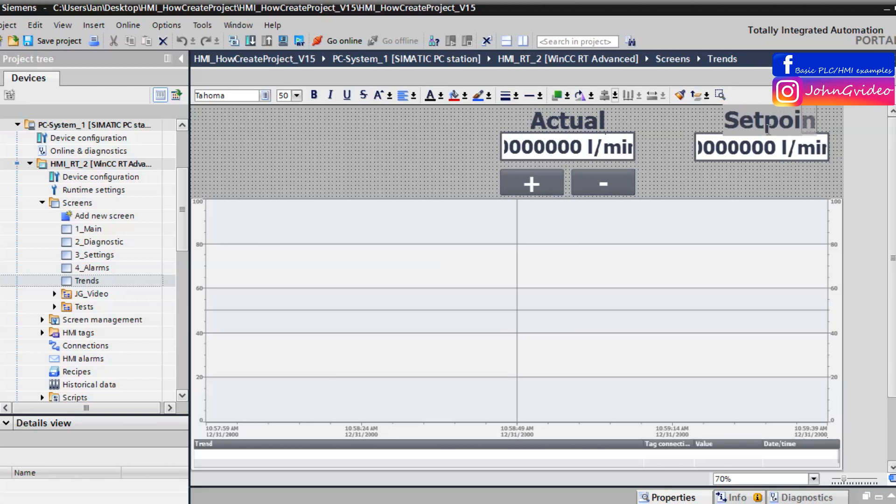
Centre the Setpoint label horizontally over its I/O field
{"action": "left_click", "coordinate": [767, 141]}
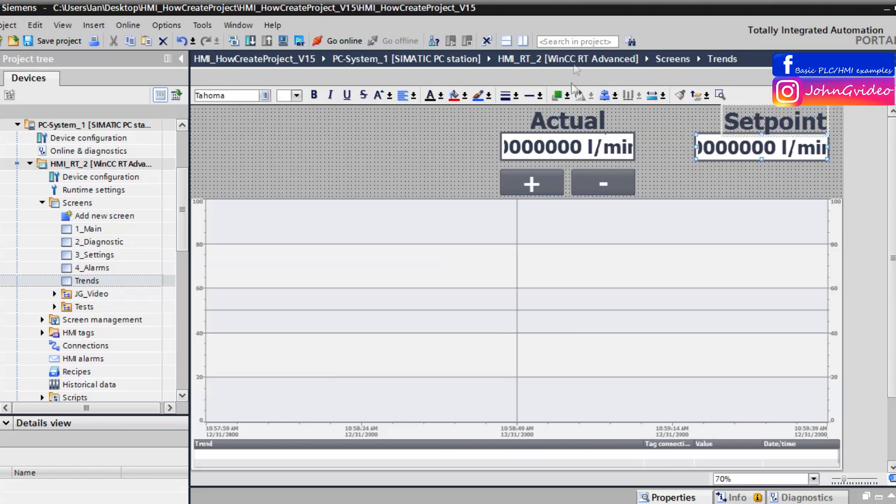
{"action": "left_click", "coordinate": [606, 95]}
{"action": "left_click", "coordinate": [712, 177]}
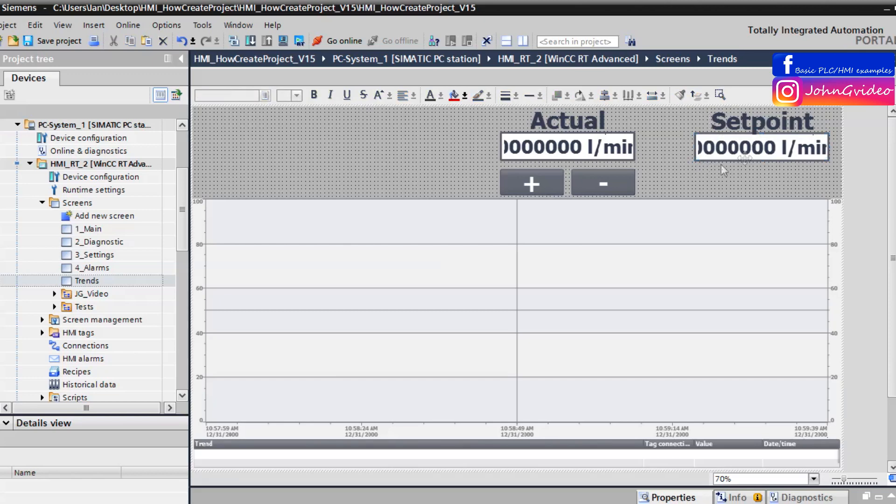
Set the mode of the I/O field below the Actual label to Output
{"action": "left_click", "coordinate": [737, 141]}
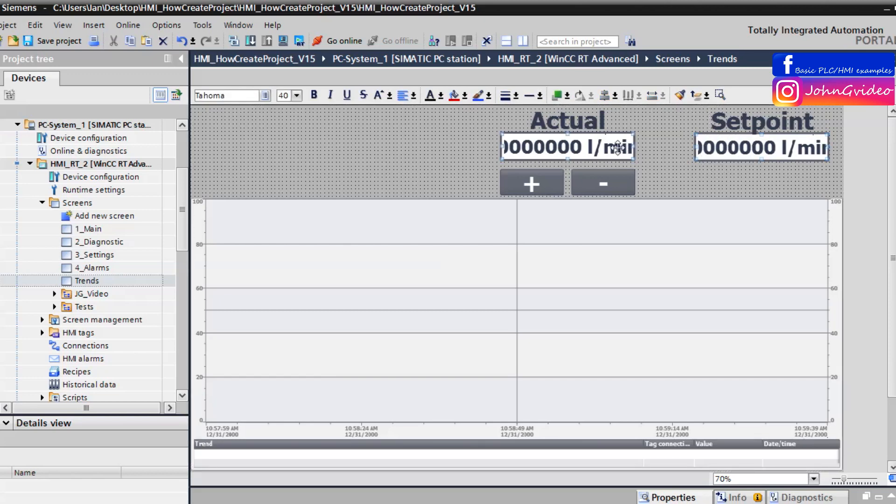
{"action": "right_click", "coordinate": [618, 149]}
{"action": "left_click", "coordinate": [649, 361]}
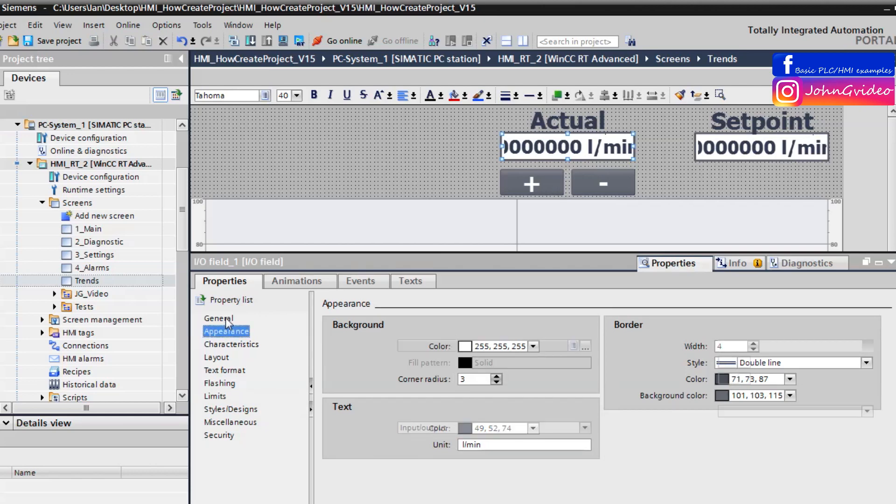
{"action": "left_click", "coordinate": [230, 319]}
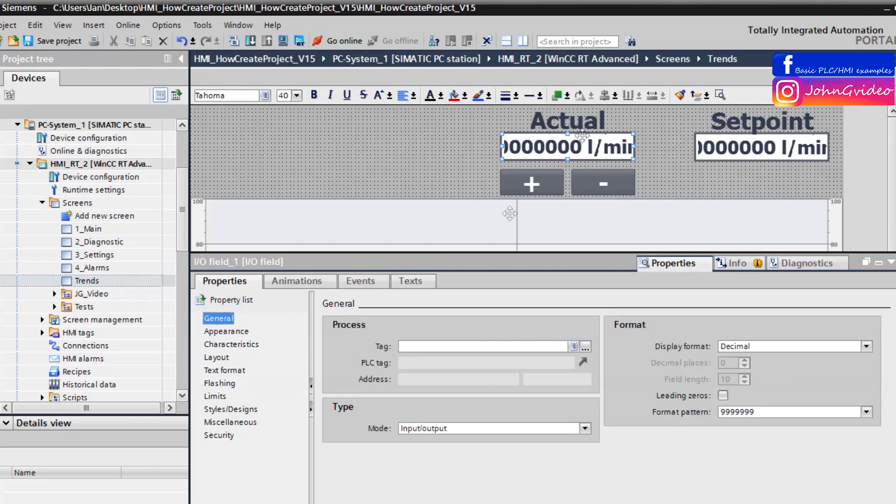
{"action": "left_click", "coordinate": [459, 428]}
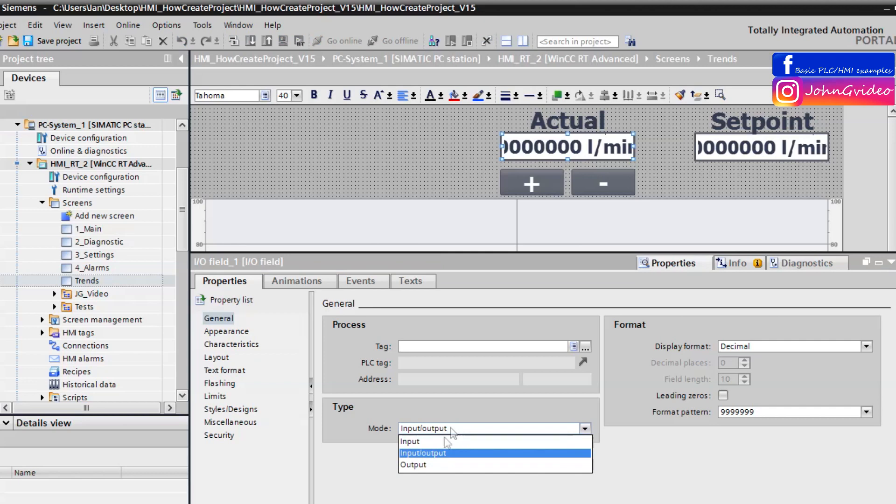
{"action": "left_click", "coordinate": [415, 465]}
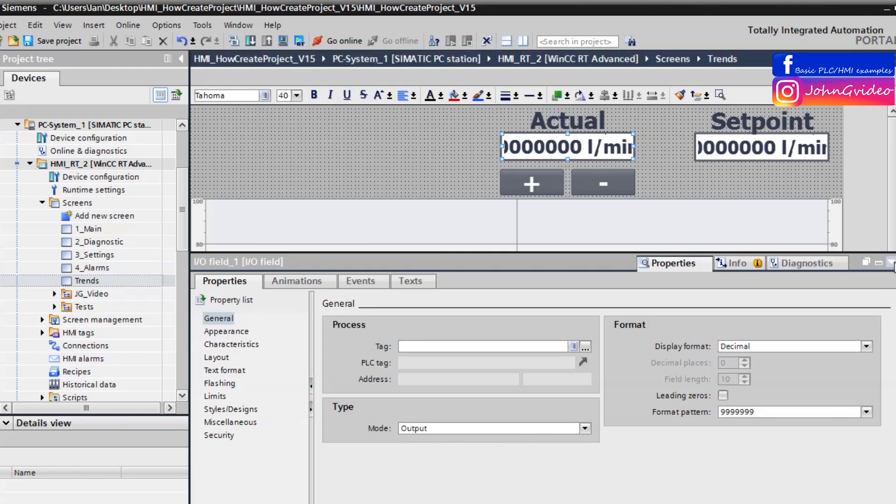
{"action": "left_click", "coordinate": [891, 263]}
Move the + and - buttons together well to the left of the Actual field, keeping them just above the trend view
{"action": "left_click", "coordinate": [495, 189]}
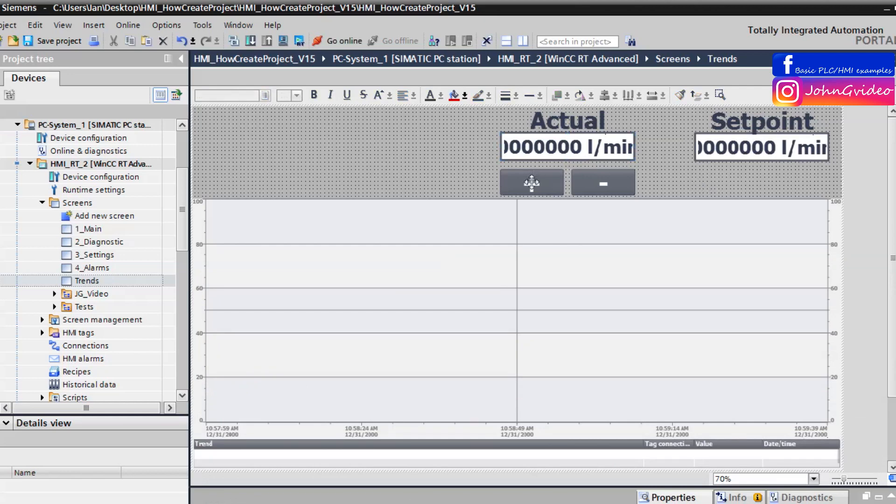
{"action": "left_click", "coordinate": [532, 182]}
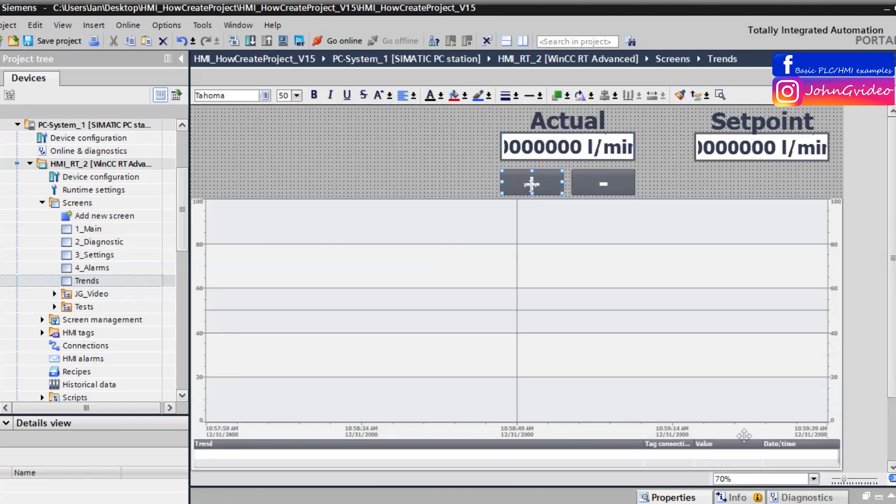
{"action": "left_click", "coordinate": [674, 498]}
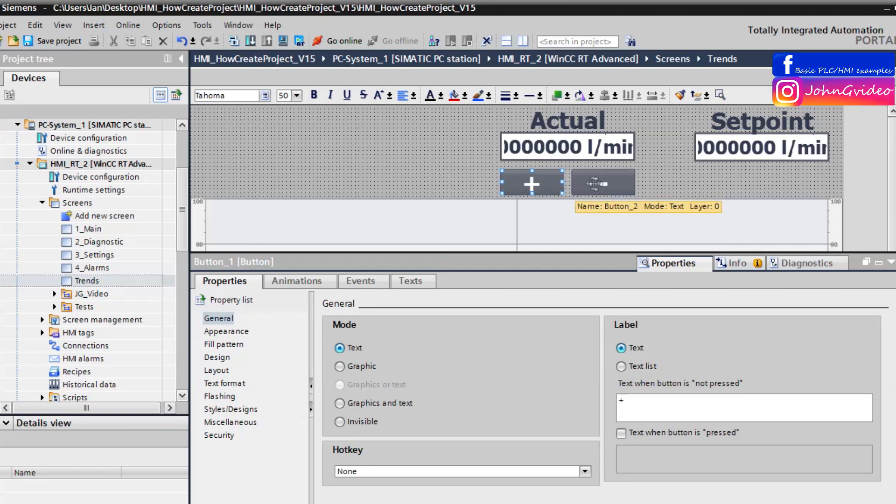
{"action": "key", "text": "ctrl+5"}
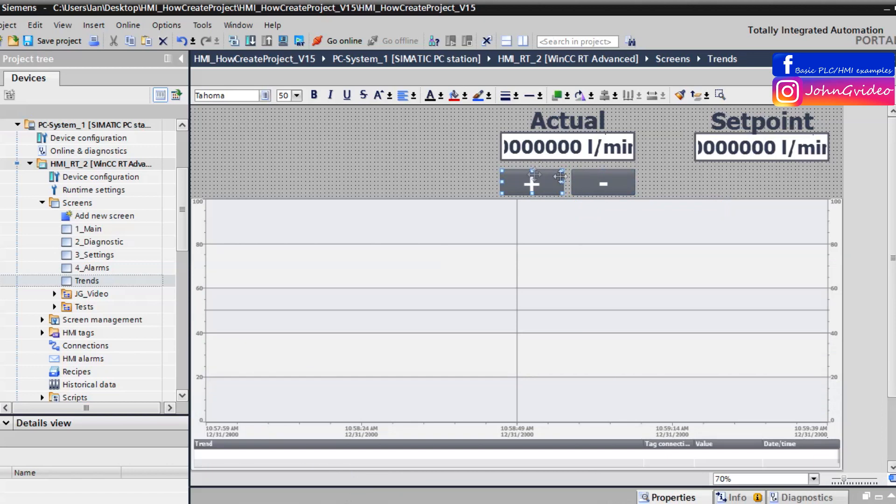
{"action": "left_click", "coordinate": [588, 182], "text": "shift"}
{"action": "left_click_drag", "start_coordinate": [535, 183], "coordinate": [333, 184]}
Duplicate the + and - button pair twice upwards to form three closely stacked rows
{"action": "left_click", "coordinate": [409, 182]}
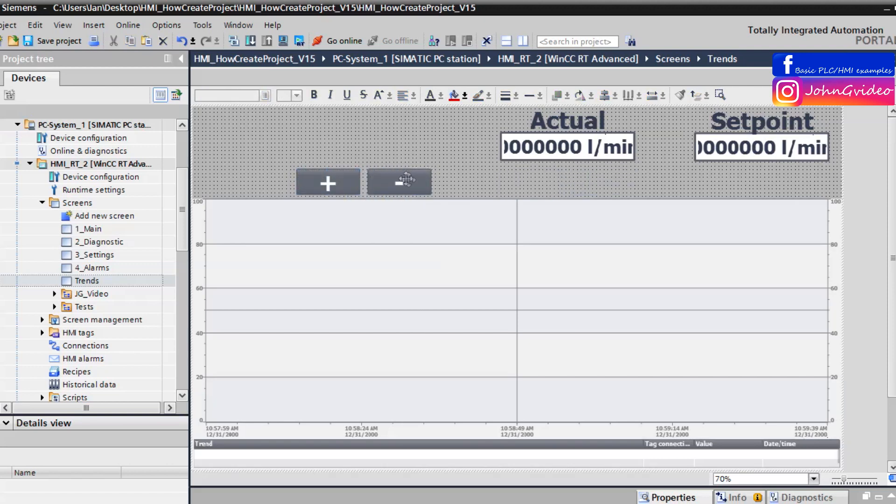
{"action": "left_click", "coordinate": [323, 183], "text": "shift"}
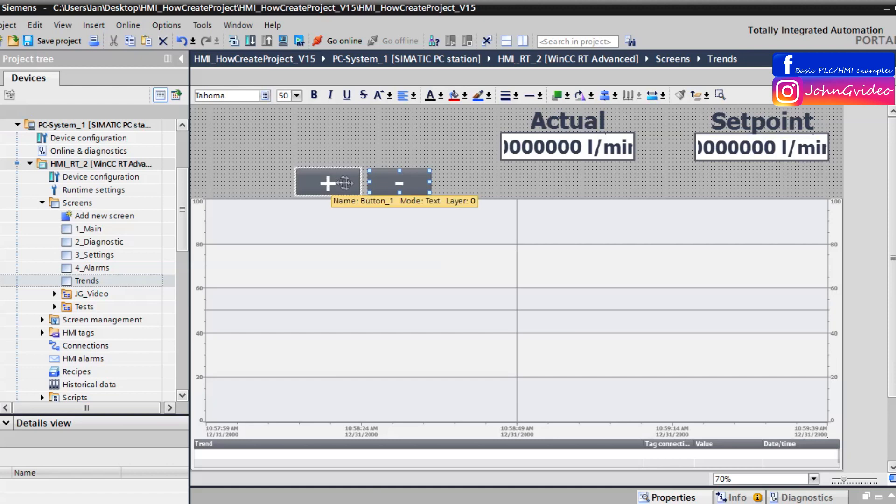
{"action": "left_click_drag", "start_coordinate": [386, 181], "coordinate": [399, 150]}
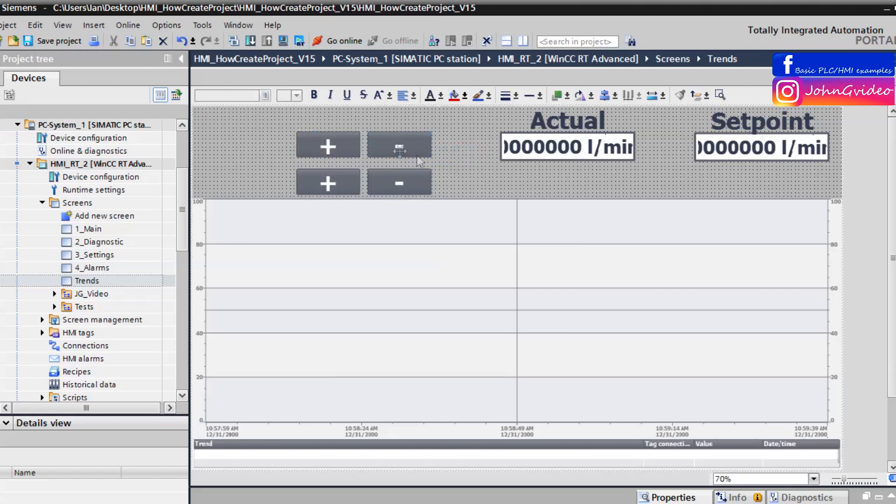
{"action": "left_click", "coordinate": [347, 142]}
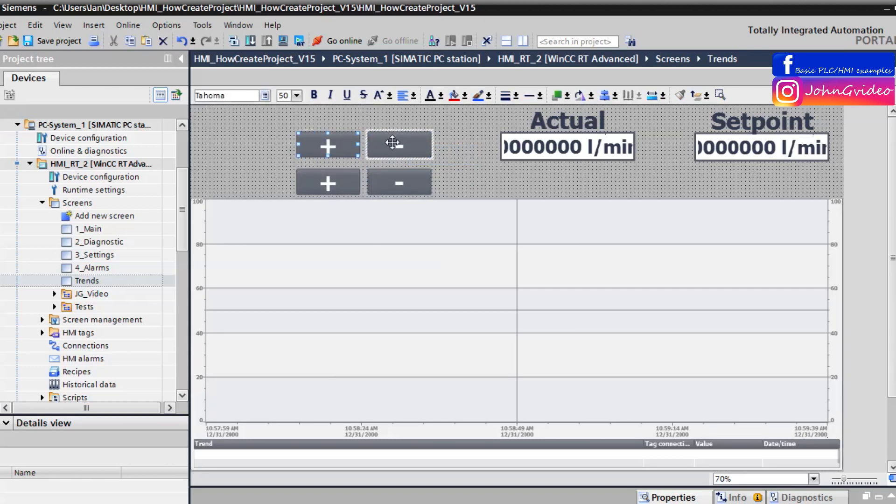
{"action": "left_click_drag", "start_coordinate": [393, 148], "coordinate": [393, 155]}
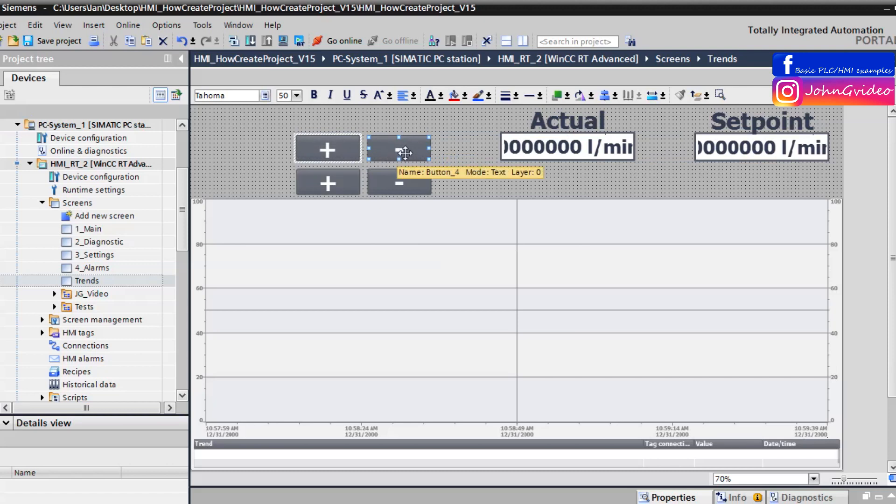
{"action": "left_click_drag", "start_coordinate": [404, 153], "coordinate": [404, 123]}
Nudge all six + and - buttons together slightly down
{"action": "left_click", "coordinate": [462, 144]}
{"action": "left_click", "coordinate": [334, 121]}
{"action": "left_click", "coordinate": [386, 117], "text": "shift"}
{"action": "left_click", "coordinate": [342, 144], "text": "shift"}
{"action": "left_click", "coordinate": [382, 150], "text": "shift"}
{"action": "left_click", "coordinate": [341, 174], "text": "shift"}
{"action": "left_click", "coordinate": [414, 187], "text": "shift"}
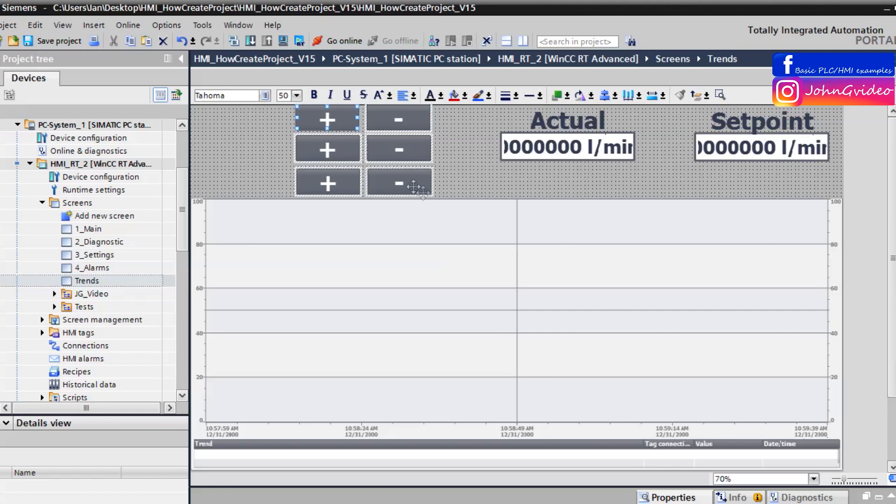
{"action": "key", "text": "Down"}
{"action": "key", "text": "Down"}
{"action": "key", "text": "Down"}
{"action": "key", "text": "Down"}
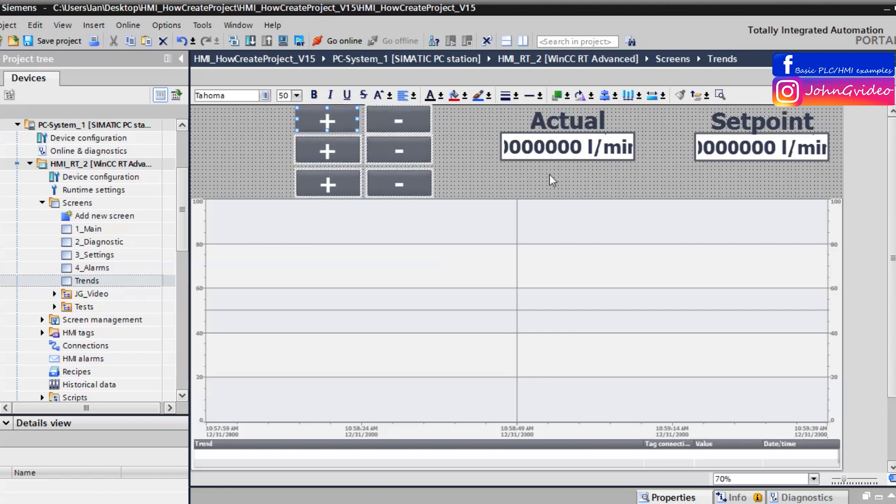
Move the Actual label and its I/O field together to the left and slightly down, next to the button rows
{"action": "left_click", "coordinate": [523, 177]}
{"action": "left_click", "coordinate": [551, 121]}
{"action": "left_click", "coordinate": [549, 140], "text": "shift"}
{"action": "left_click_drag", "start_coordinate": [554, 123], "coordinate": [501, 136]}
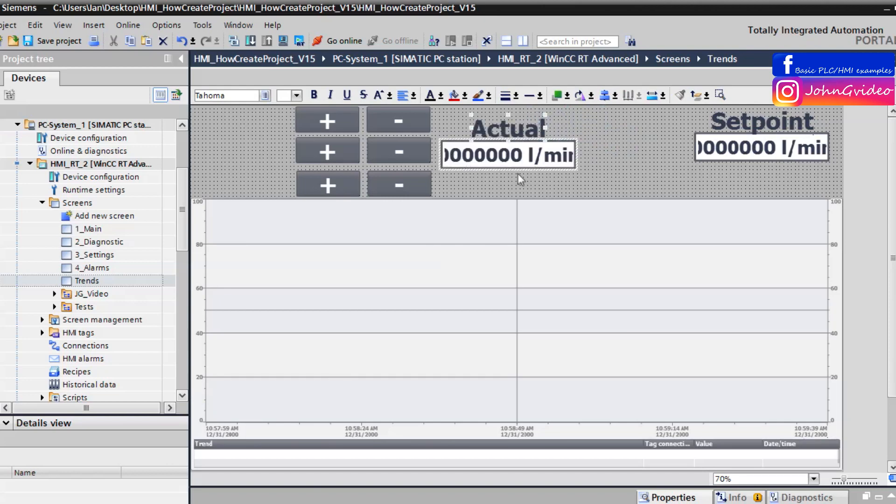
Copy the Actual label to the left of the first-row + button and centre it vertically on that button
{"action": "left_click", "coordinate": [520, 178]}
{"action": "left_click", "coordinate": [887, 44]}
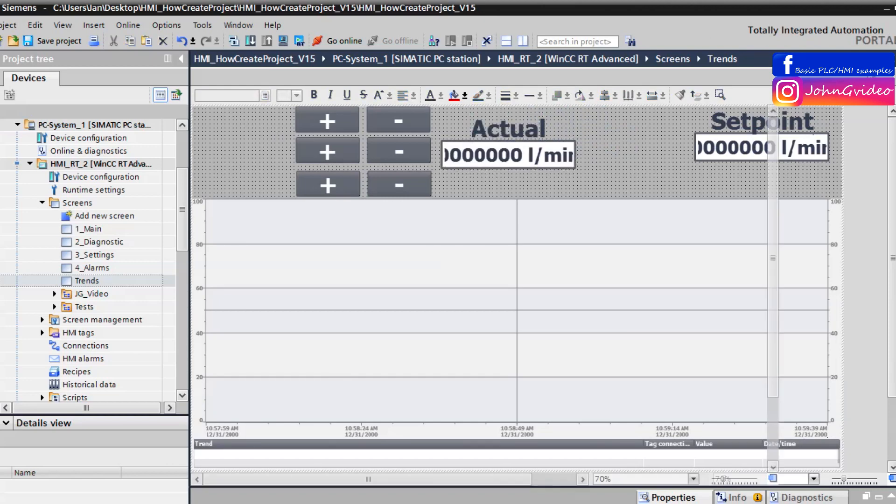
{"action": "left_click", "coordinate": [500, 127]}
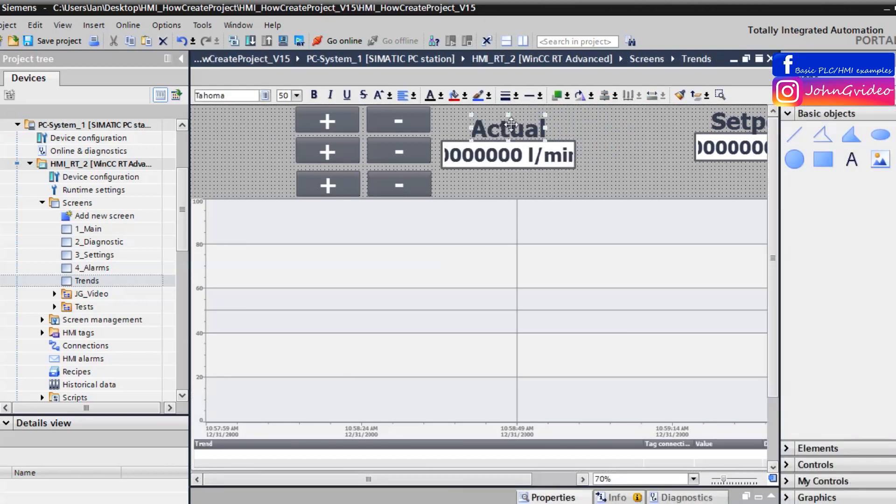
{"action": "left_click_drag", "start_coordinate": [512, 123], "coordinate": [267, 122]}
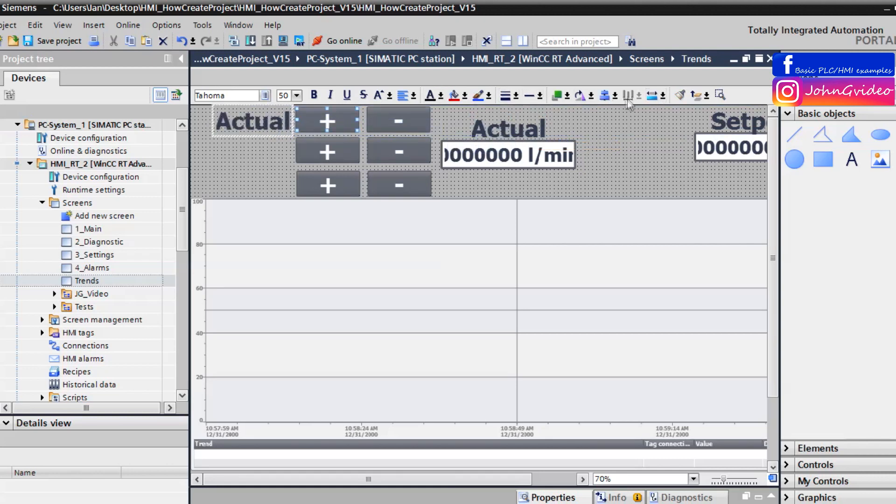
{"action": "left_click", "coordinate": [616, 97]}
{"action": "left_click", "coordinate": [652, 113]}
Change the text of the copied label beside the first button row to +1
{"action": "left_click", "coordinate": [260, 145]}
{"action": "double_click", "coordinate": [264, 120]}
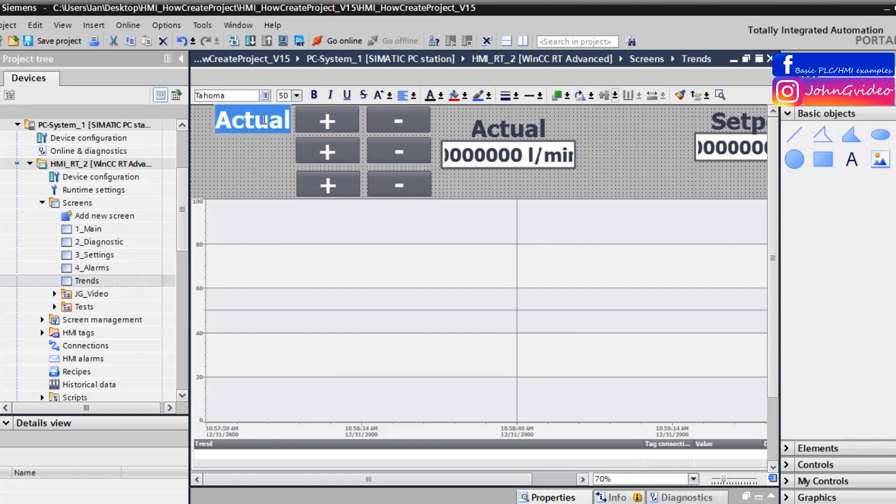
{"action": "type", "text": "+1"}
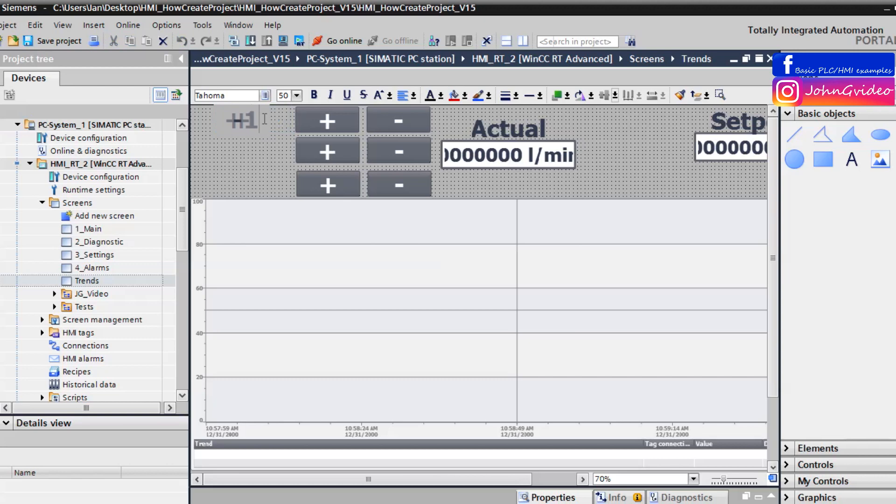
{"action": "left_click", "coordinate": [274, 164]}
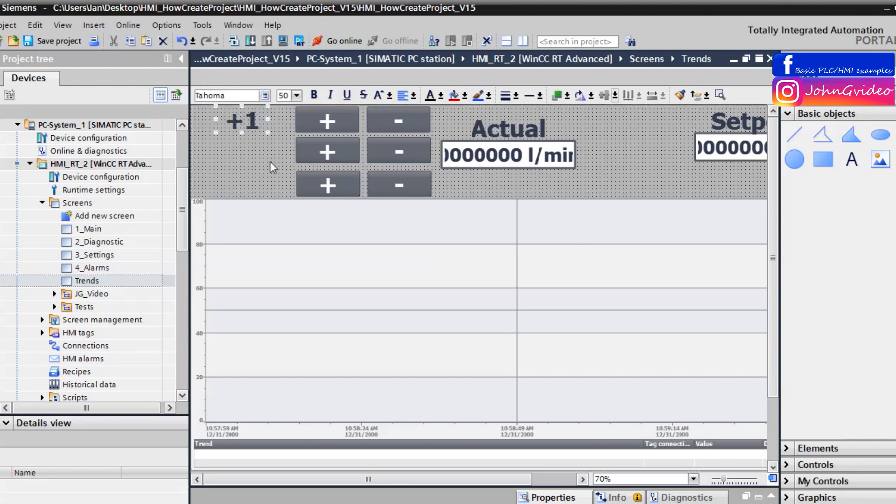
Duplicate the +1 label beside the second-row + button and centre it vertically on that button
{"action": "left_click_drag", "start_coordinate": [253, 124], "coordinate": [253, 151]}
{"action": "left_click", "coordinate": [327, 155], "text": "shift"}
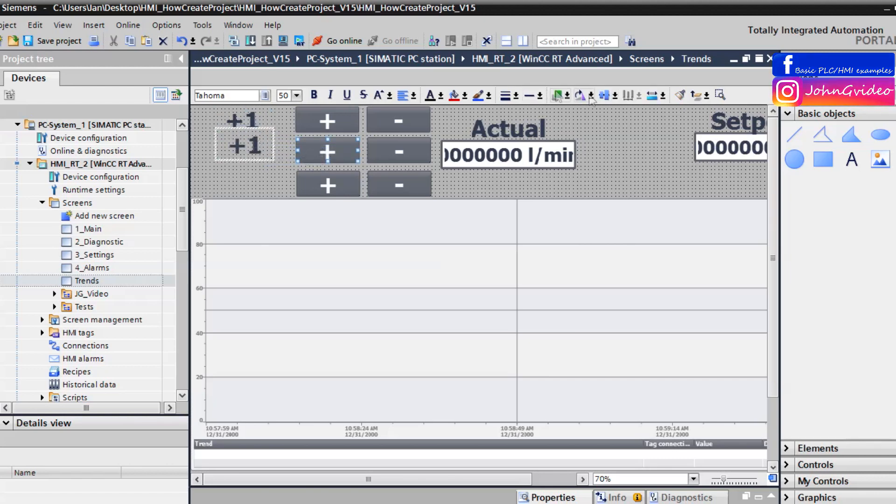
{"action": "left_click", "coordinate": [603, 96]}
{"action": "left_click", "coordinate": [272, 190]}
Change the second-row label's text to +0.5
{"action": "double_click", "coordinate": [254, 152]}
{"action": "left_click", "coordinate": [262, 152]}
{"action": "key", "text": "BackSpace"}
{"action": "type", "text": "0.5"}
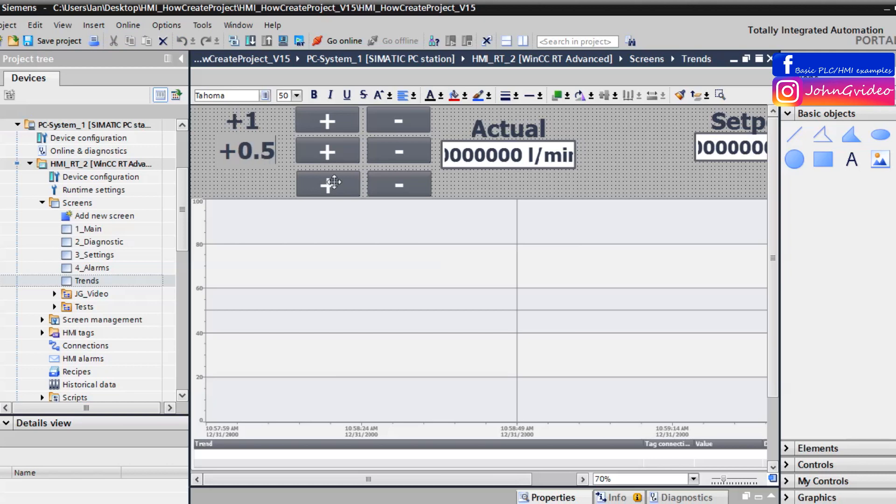
{"action": "left_click", "coordinate": [284, 184]}
Duplicate the +0.5 label beside the third-row + button and centre it vertically on that button
{"action": "left_click", "coordinate": [256, 152]}
{"action": "left_click_drag", "start_coordinate": [257, 152], "coordinate": [315, 180]}
{"action": "left_click_drag", "start_coordinate": [260, 150], "coordinate": [257, 177]}
{"action": "left_click", "coordinate": [327, 185], "text": "ctrl"}
{"action": "left_click", "coordinate": [602, 96]}
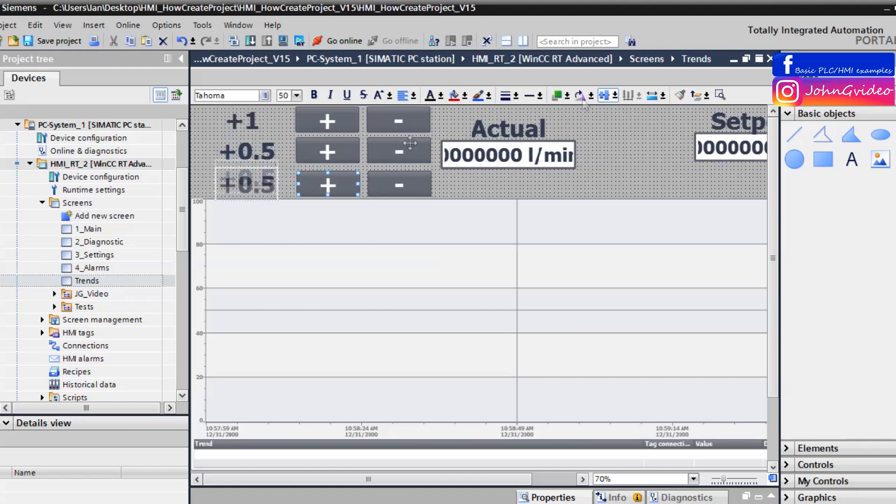
Change the third-row label's text to +0.1
{"action": "double_click", "coordinate": [265, 182]}
{"action": "left_click", "coordinate": [265, 184]}
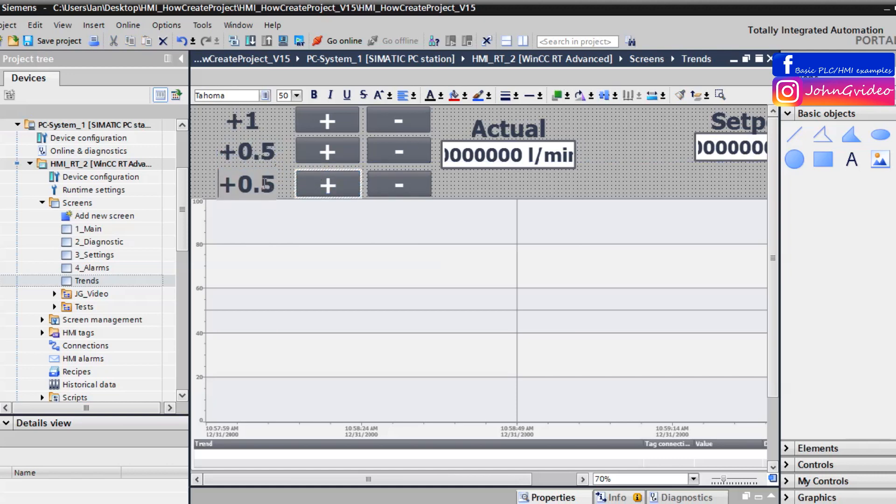
{"action": "left_click_drag", "start_coordinate": [262, 184], "coordinate": [272, 184]}
{"action": "type", "text": "1"}
Centre the +1, +0.5 and +0.1 labels on one another in a single vertical column
{"action": "left_click", "coordinate": [243, 124]}
{"action": "left_click", "coordinate": [248, 151], "text": "shift"}
{"action": "left_click", "coordinate": [252, 186], "text": "shift"}
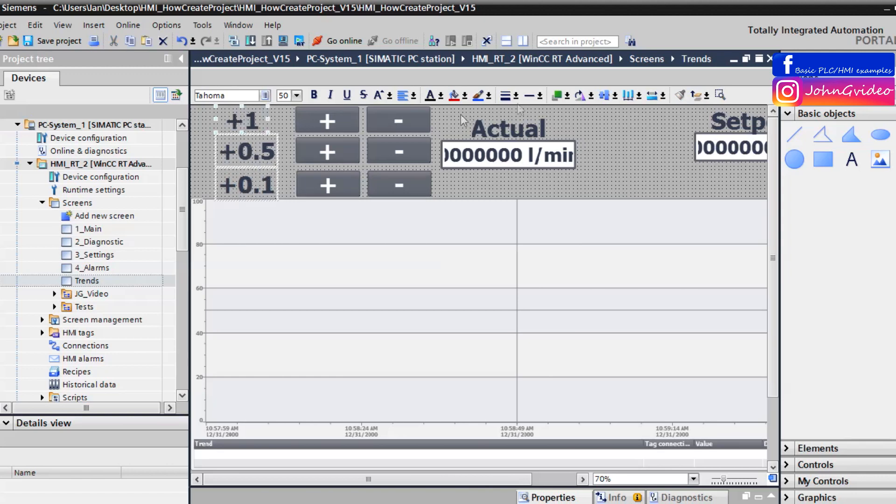
{"action": "left_click", "coordinate": [615, 95]}
{"action": "left_click", "coordinate": [607, 112]}
{"action": "left_click", "coordinate": [280, 141]}
Move all six + and - buttons, the Actual label and its I/O field together slightly left, towards the step labels
{"action": "left_click", "coordinate": [326, 118]}
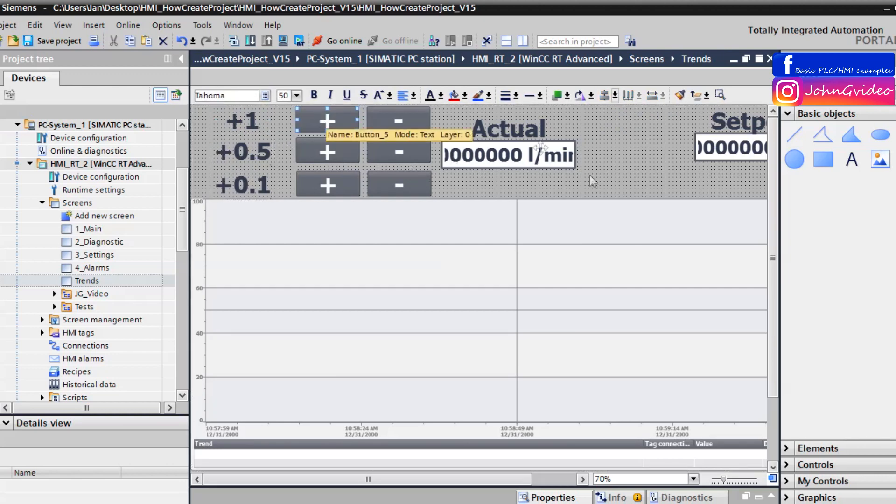
{"action": "left_click", "coordinate": [517, 123], "text": "shift"}
{"action": "left_click", "coordinate": [423, 121], "text": "shift"}
{"action": "left_click", "coordinate": [405, 146], "text": "shift"}
{"action": "left_click", "coordinate": [335, 154], "text": "shift"}
{"action": "left_click", "coordinate": [332, 185], "text": "shift"}
{"action": "left_click", "coordinate": [399, 185], "text": "shift"}
{"action": "left_click", "coordinate": [449, 159], "text": "shift"}
{"action": "left_click_drag", "start_coordinate": [520, 132], "coordinate": [494, 132]}
{"action": "left_click", "coordinate": [626, 169]}
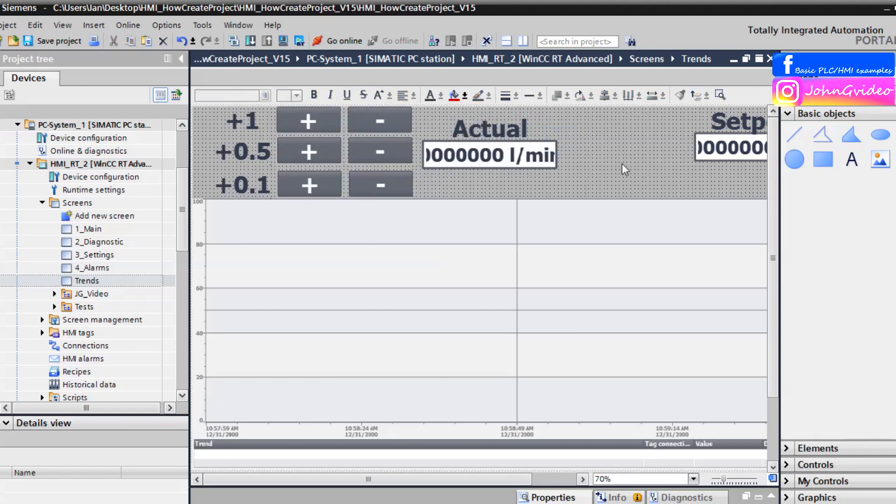
Align the +1, +0.5 and +0.1 labels vertically with the + button in their respective rows
{"action": "left_click", "coordinate": [324, 117]}
{"action": "left_click", "coordinate": [250, 116], "text": "shift"}
{"action": "left_click", "coordinate": [615, 99]}
{"action": "left_click", "coordinate": [654, 113]}
{"action": "left_click", "coordinate": [330, 148]}
{"action": "left_click", "coordinate": [239, 151], "text": "shift"}
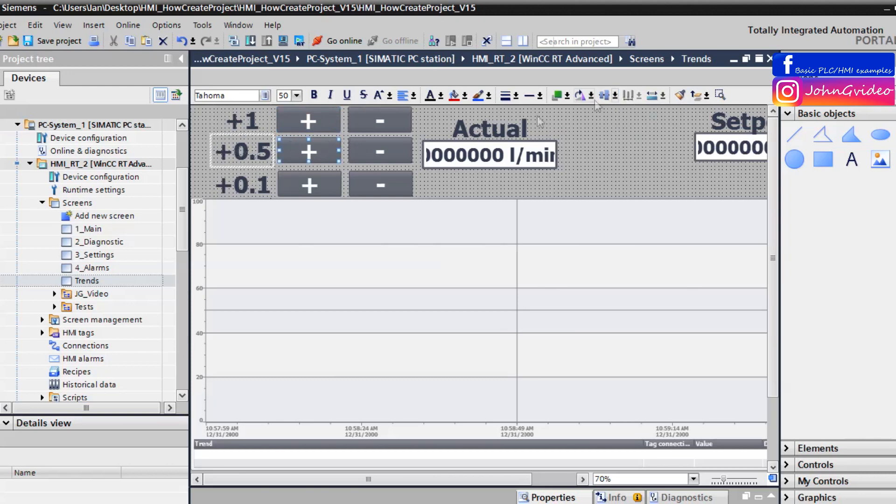
{"action": "left_click", "coordinate": [311, 185]}
{"action": "left_click", "coordinate": [240, 185], "text": "shift"}
{"action": "left_click", "coordinate": [605, 96]}
{"action": "left_click", "coordinate": [622, 148]}
Move the Setpoint label and field closer to Actual, level them with the Actual label and field, and save the project
{"action": "left_click_drag", "start_coordinate": [509, 483], "coordinate": [567, 483]}
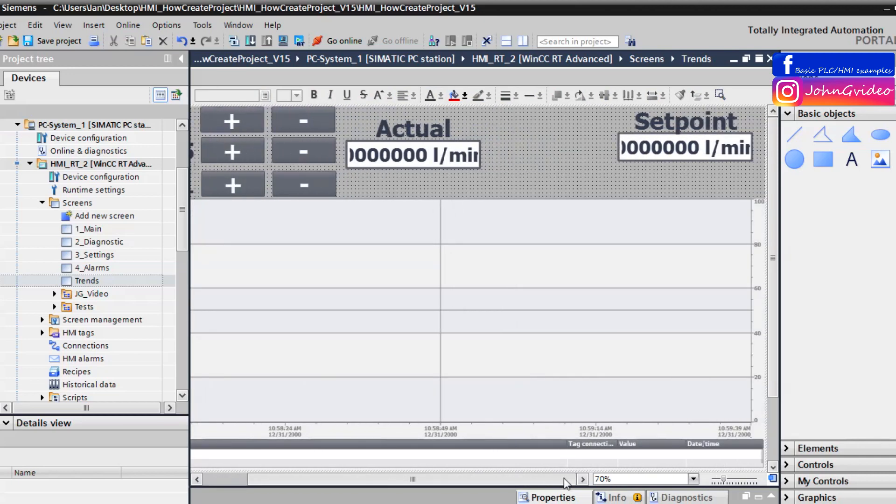
{"action": "left_click_drag", "start_coordinate": [703, 151], "coordinate": [597, 165]}
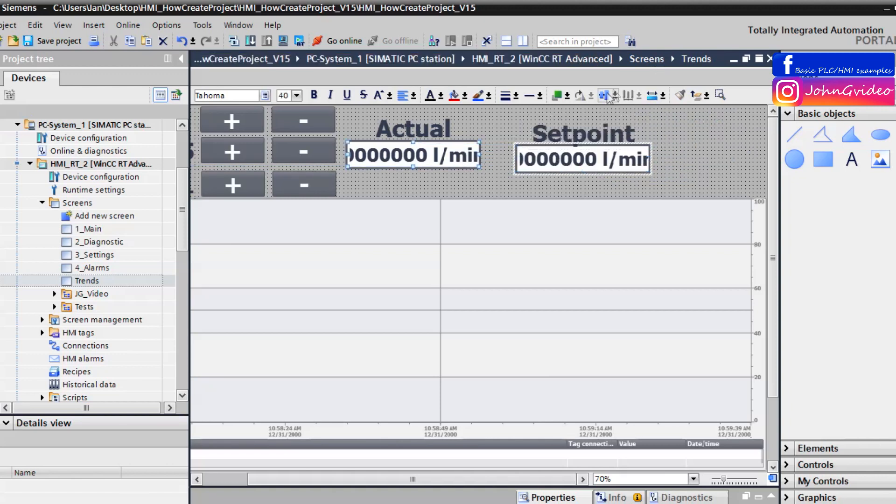
{"action": "left_click", "coordinate": [616, 96]}
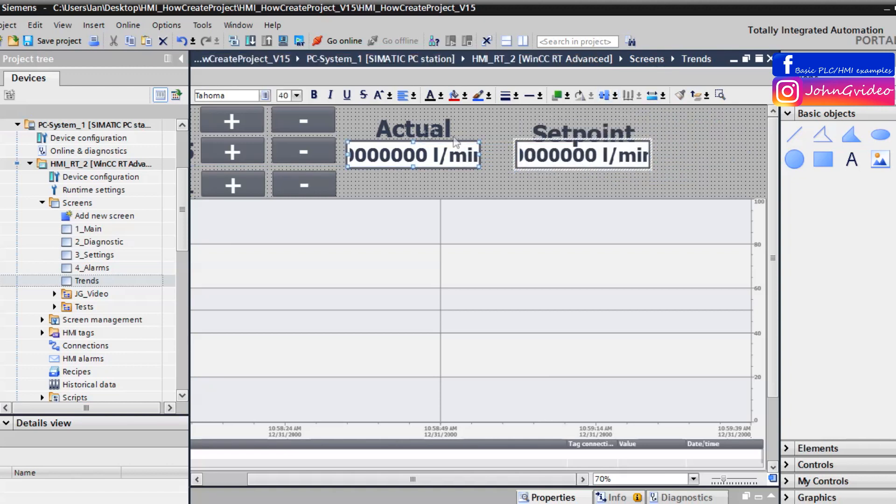
{"action": "left_click", "coordinate": [602, 97]}
{"action": "left_click", "coordinate": [512, 130]}
{"action": "left_click", "coordinate": [59, 39]}
Add a new HMI tag table and rename it Trends
{"action": "scroll", "coordinate": [184, 198], "scroll_direction": "down", "scroll_amount": 2}
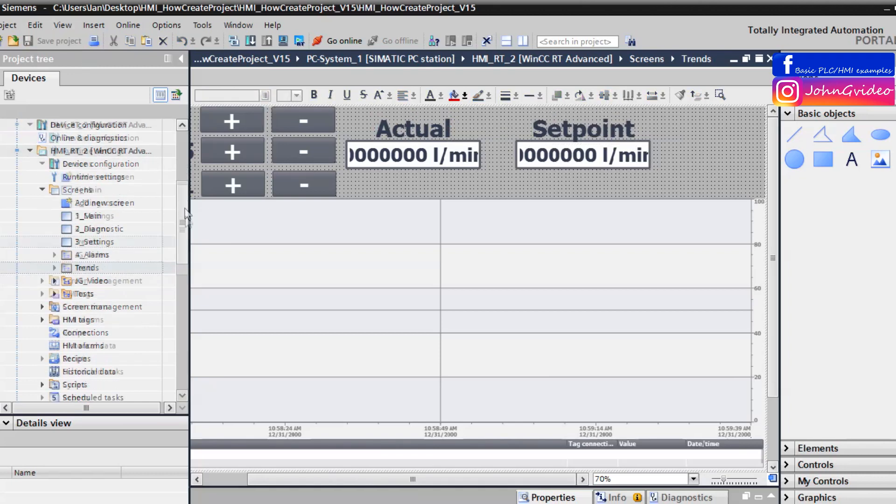
{"action": "left_click", "coordinate": [43, 255]}
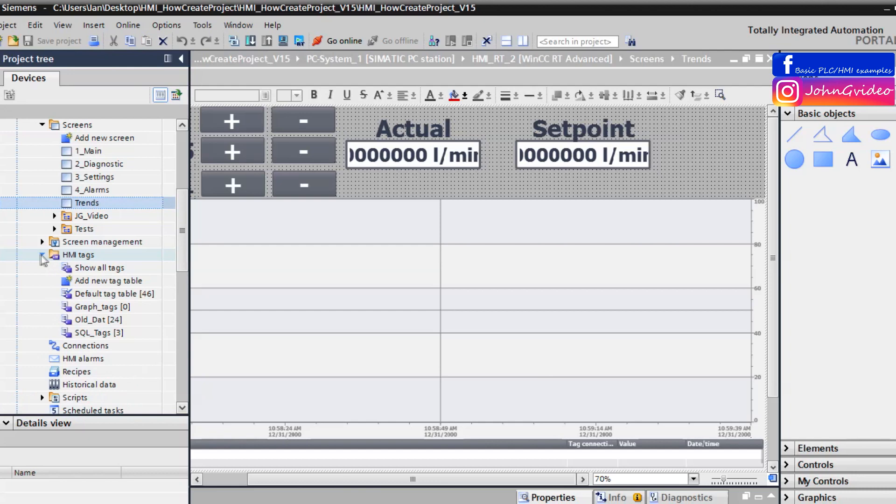
{"action": "double_click", "coordinate": [88, 283]}
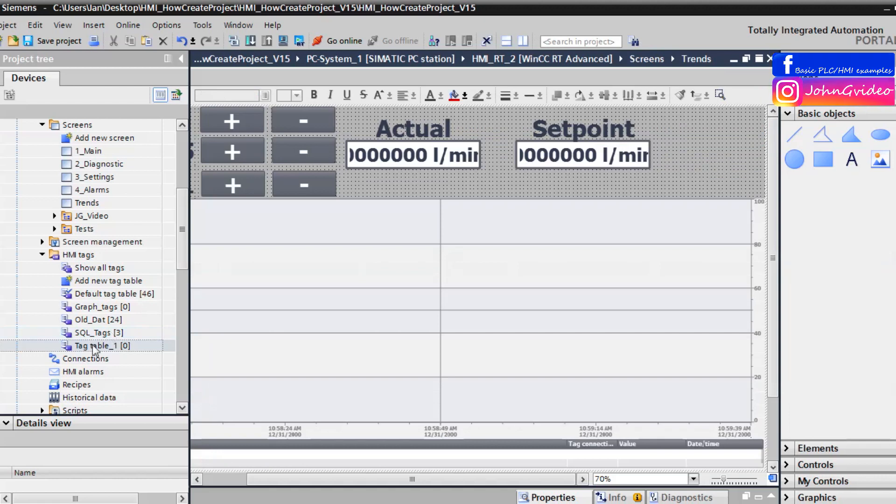
{"action": "right_click", "coordinate": [92, 345]}
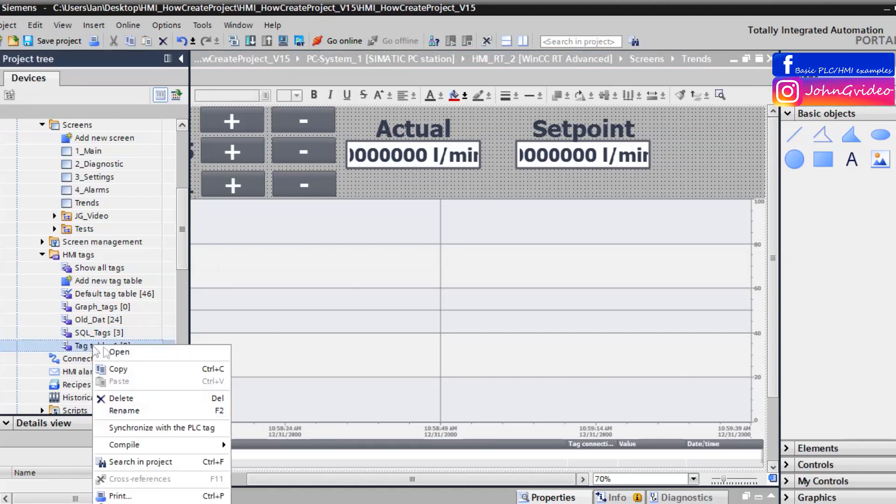
{"action": "left_click", "coordinate": [122, 410]}
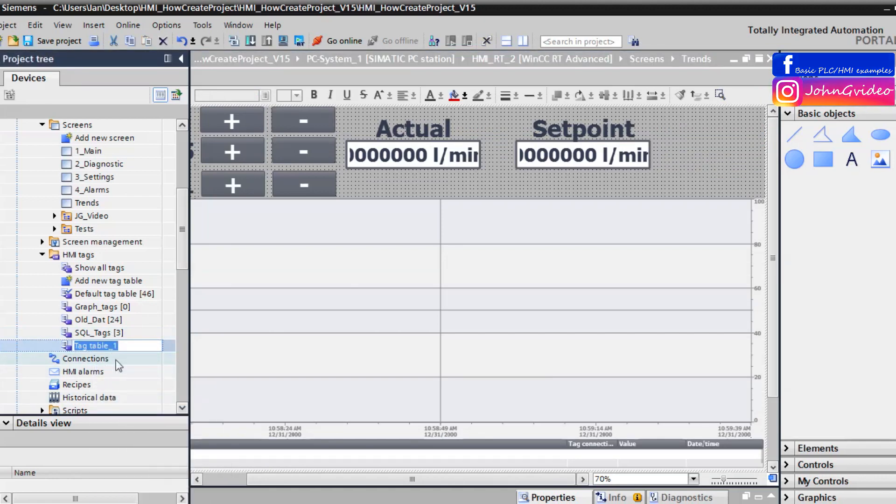
{"action": "type", "text": "Tre"}
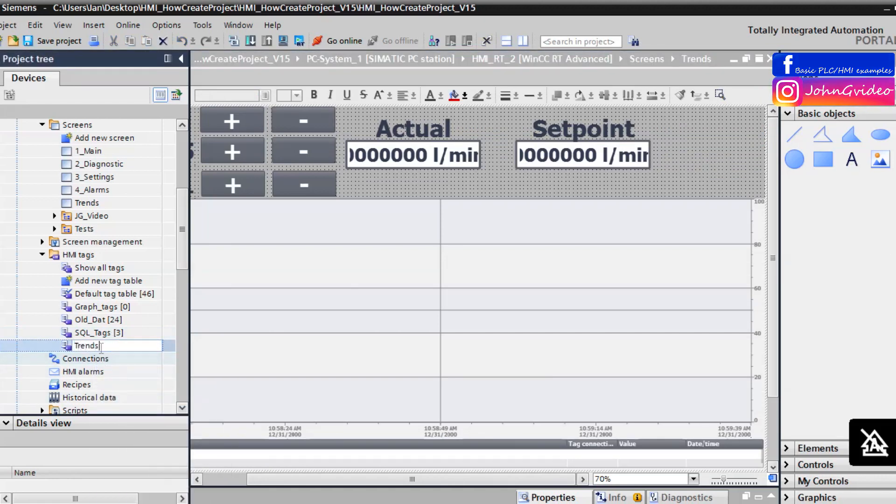
{"action": "type", "text": "nds"}
{"action": "key", "text": "Return"}
In the Trends tag table, add a tag named Actual_water_flow with data type Real
{"action": "double_click", "coordinate": [86, 346]}
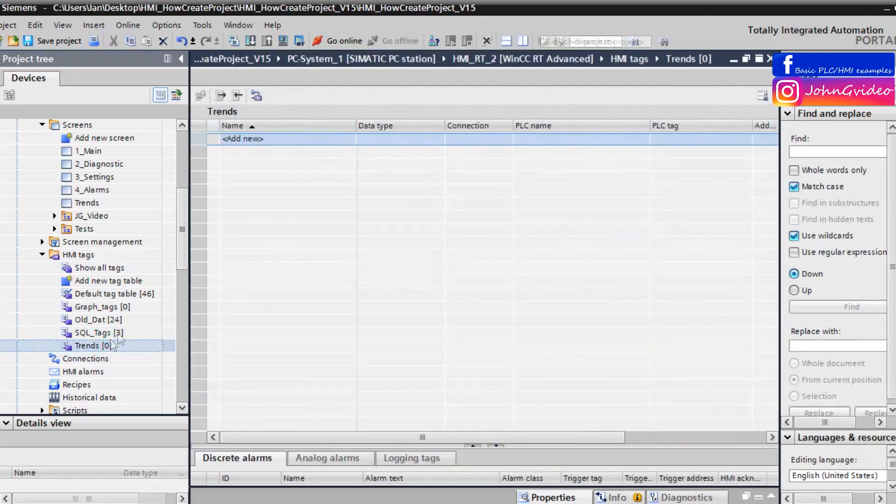
{"action": "double_click", "coordinate": [241, 140]}
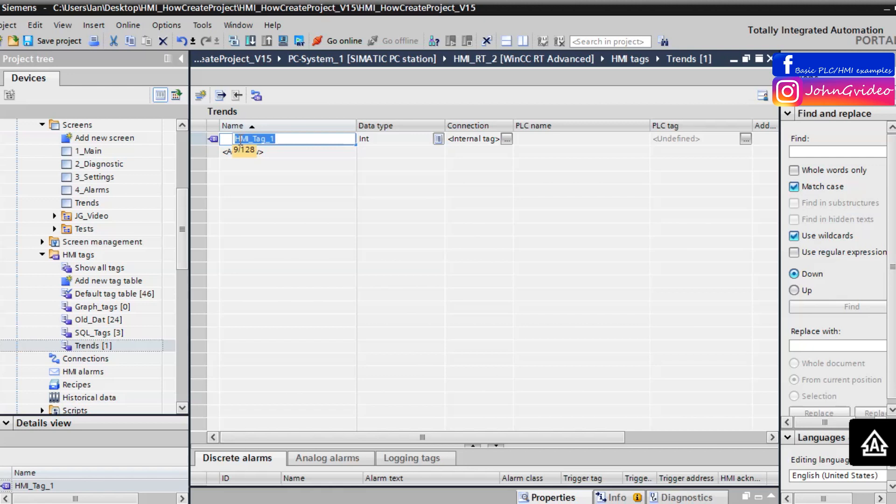
{"action": "type", "text": "Actua"}
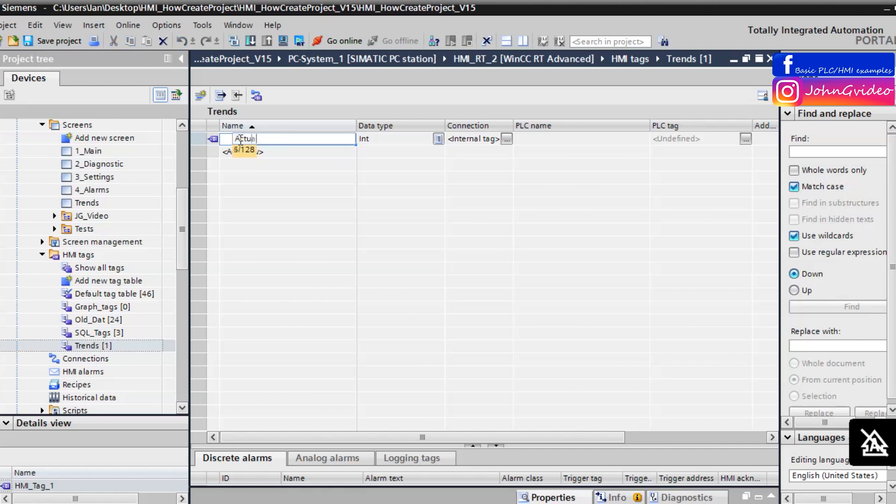
{"action": "type", "text": "l_water_flow"}
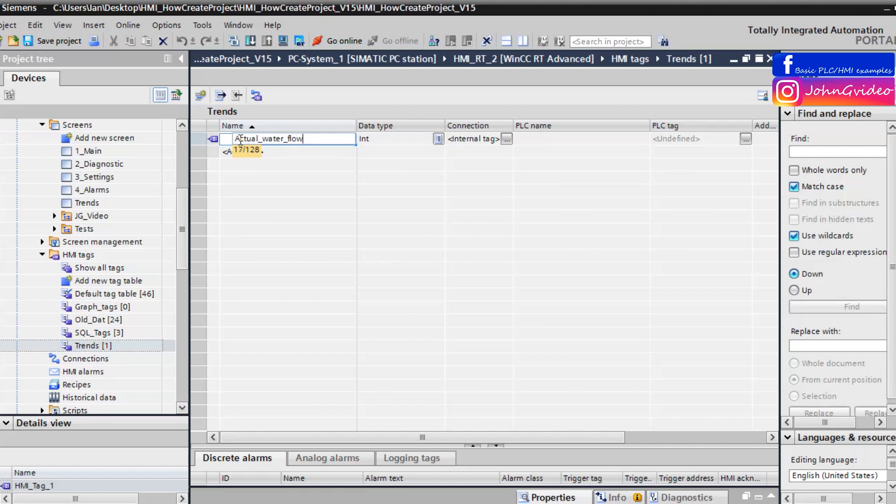
{"action": "left_click", "coordinate": [372, 140]}
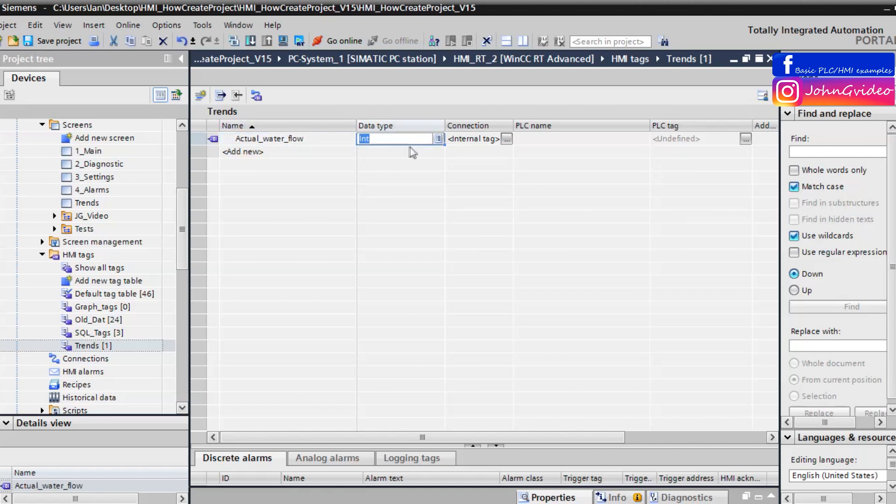
{"action": "left_click", "coordinate": [378, 153]}
Add a second tag of type Real named Setpoin_water_flow to the Trends tag table
{"action": "double_click", "coordinate": [289, 153]}
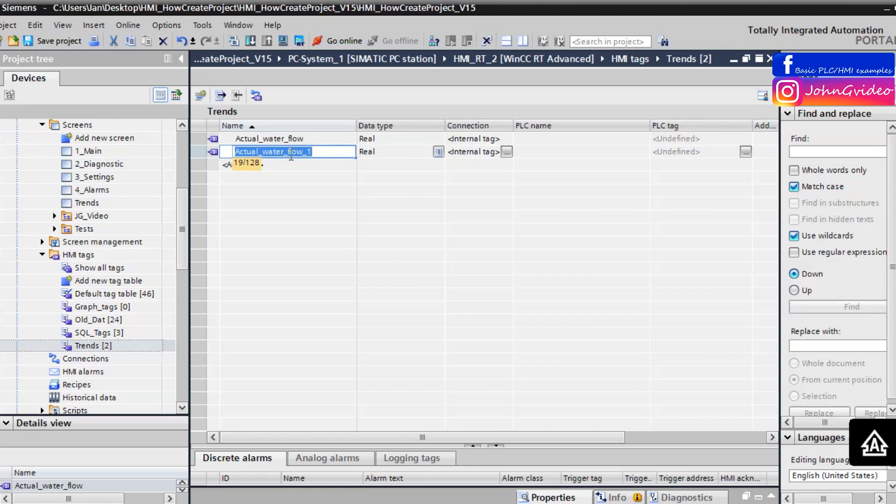
{"action": "type", "text": "Setpoin_water_f"}
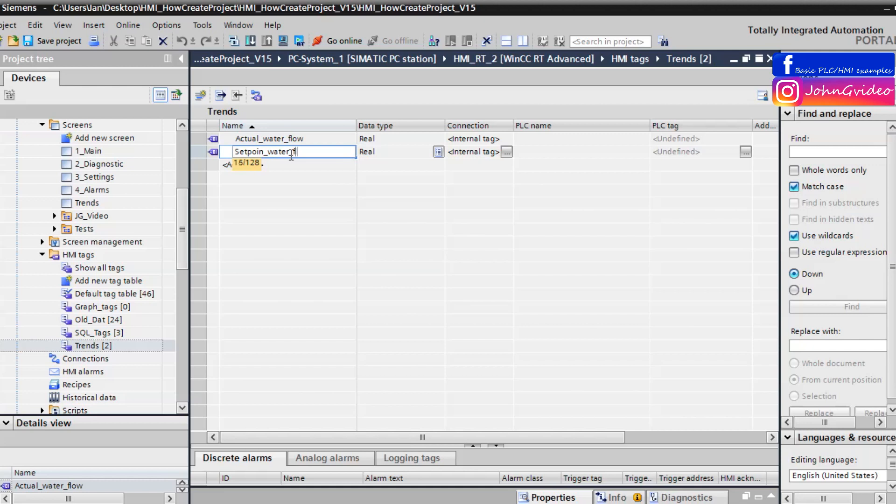
{"action": "type", "text": "low"}
{"action": "left_click", "coordinate": [370, 161]}
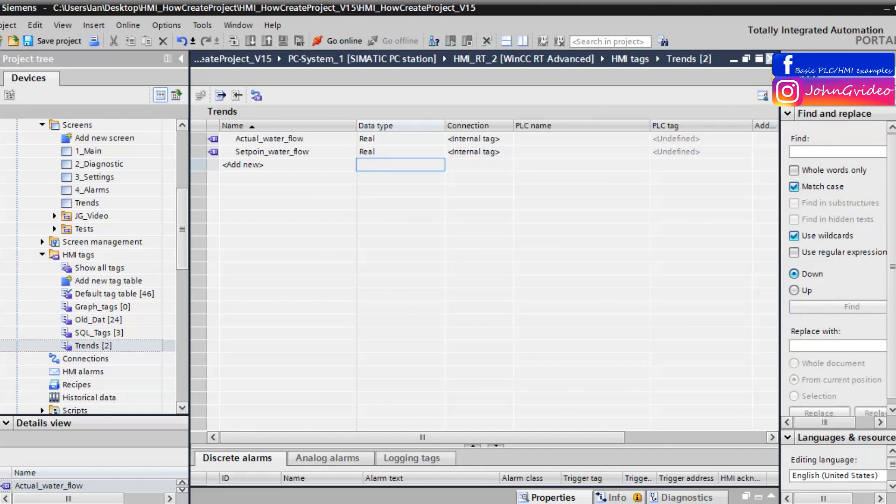
Close the Trends tag table and open the properties of the trend view on the Trends screen
{"action": "left_click", "coordinate": [770, 59]}
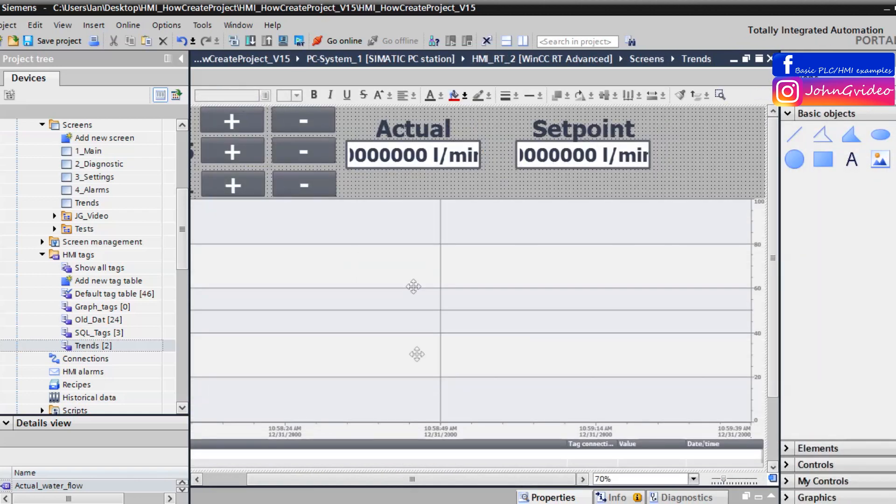
{"action": "left_click_drag", "start_coordinate": [441, 480], "coordinate": [459, 485]}
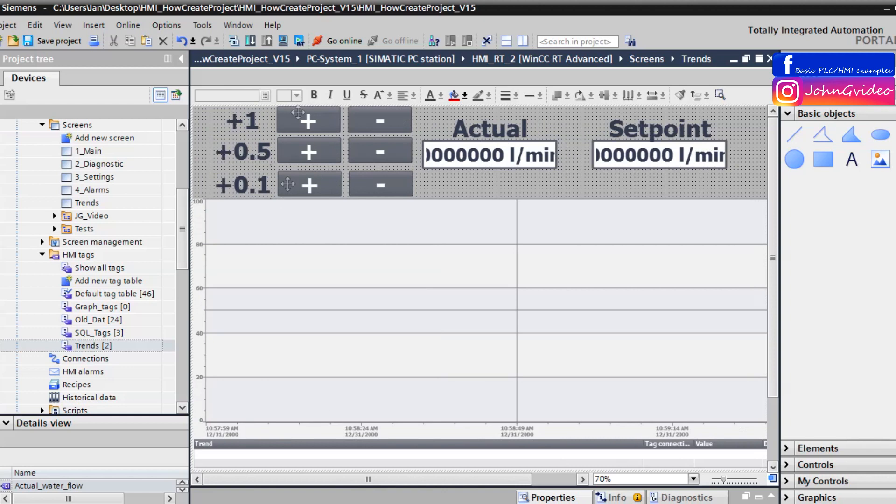
{"action": "left_click", "coordinate": [500, 298]}
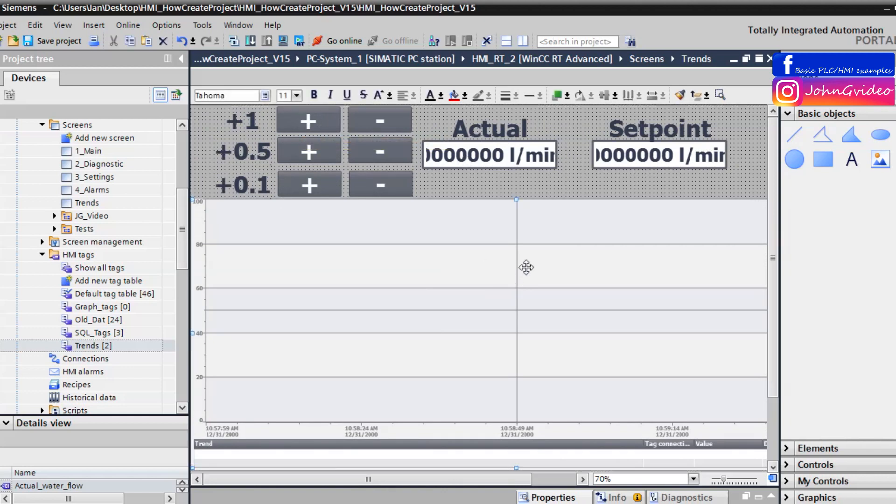
{"action": "right_click", "coordinate": [447, 262]}
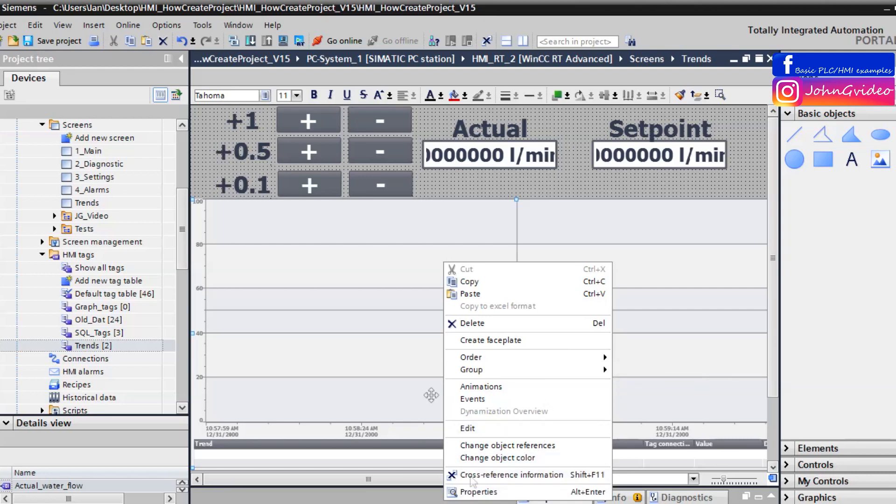
{"action": "left_click", "coordinate": [490, 492]}
{"action": "left_click_drag", "start_coordinate": [302, 346], "coordinate": [273, 323]}
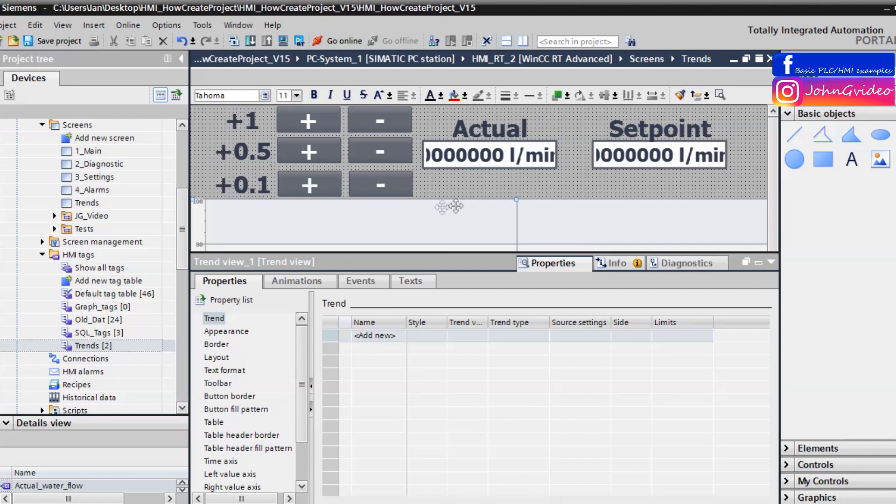
Add a first trend to the trend view with Actual_water_flow as its process value source
{"action": "double_click", "coordinate": [373, 335]}
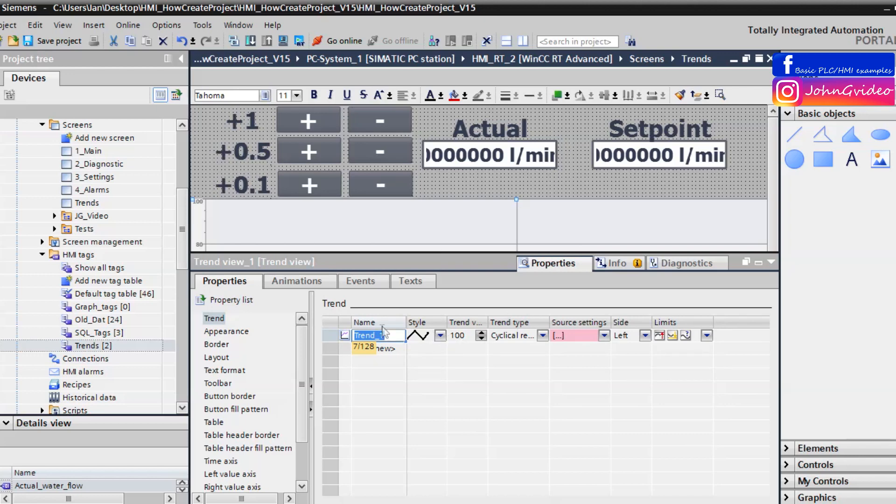
{"action": "left_click", "coordinate": [606, 336]}
{"action": "left_click", "coordinate": [605, 336]}
{"action": "type", "text": "sv"}
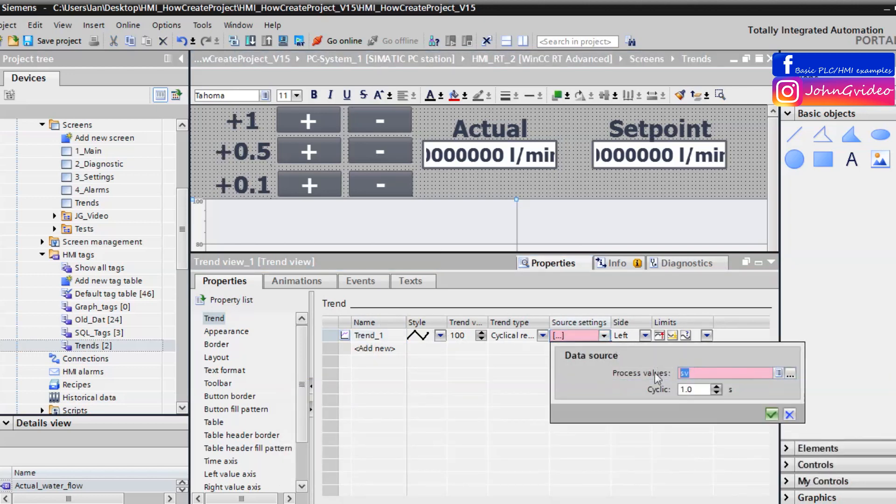
{"action": "type", "text": "a"}
{"action": "left_click", "coordinate": [340, 385]}
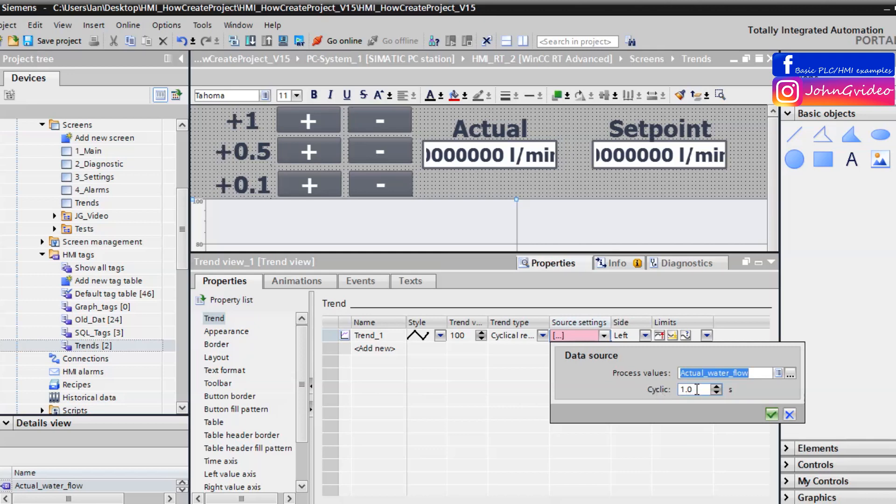
{"action": "left_click", "coordinate": [771, 414]}
Add a second trend to the trend view with Setpoin_water_flow as its process value source
{"action": "left_click", "coordinate": [375, 349]}
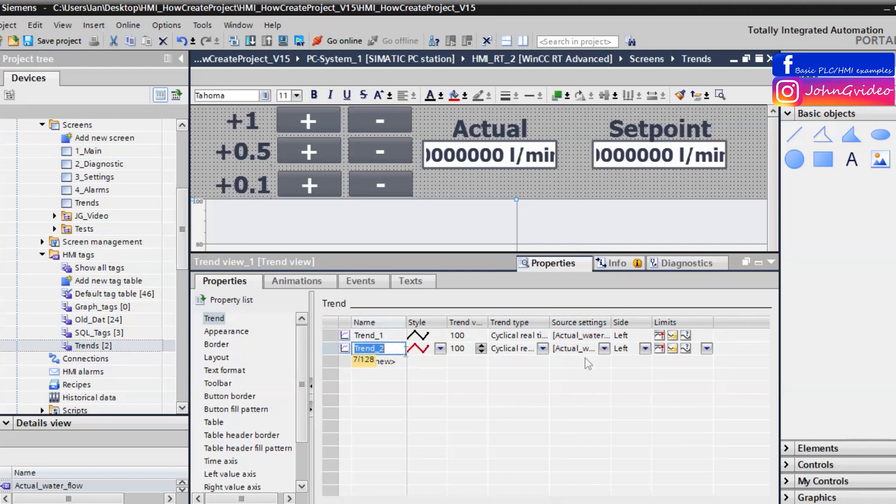
{"action": "left_click", "coordinate": [605, 348]}
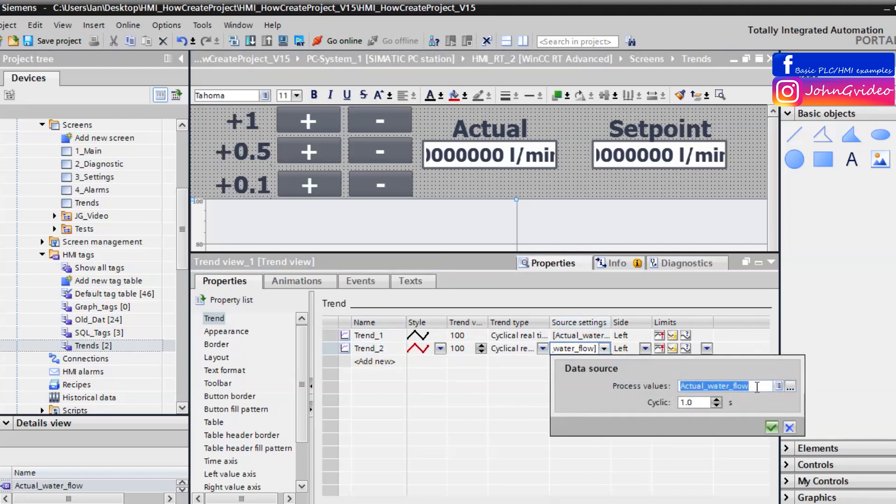
{"action": "type", "text": "set"}
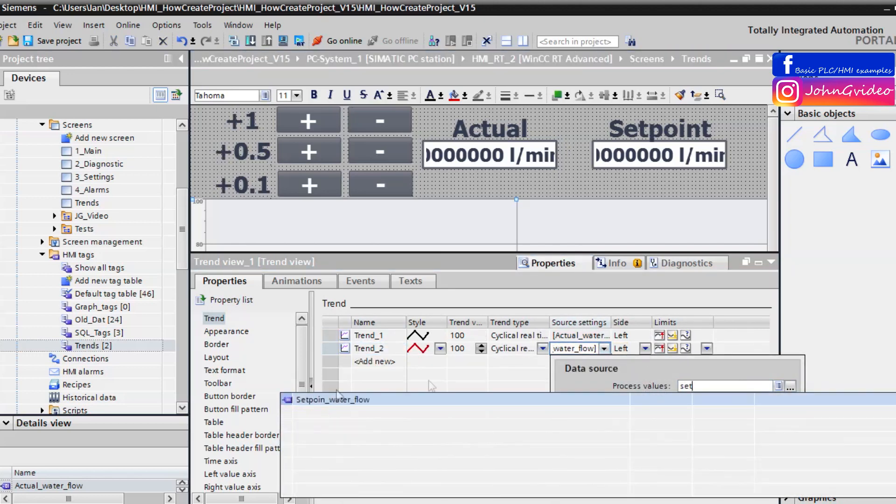
{"action": "left_click", "coordinate": [345, 400]}
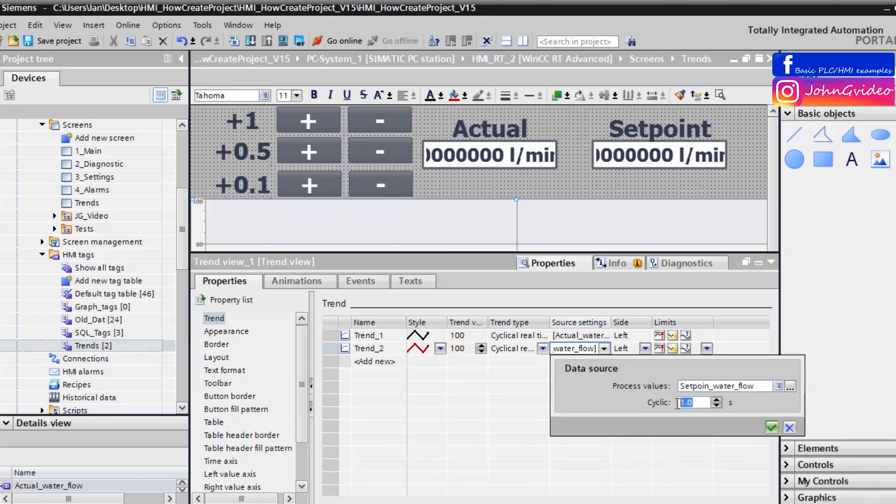
{"action": "left_click", "coordinate": [771, 428]}
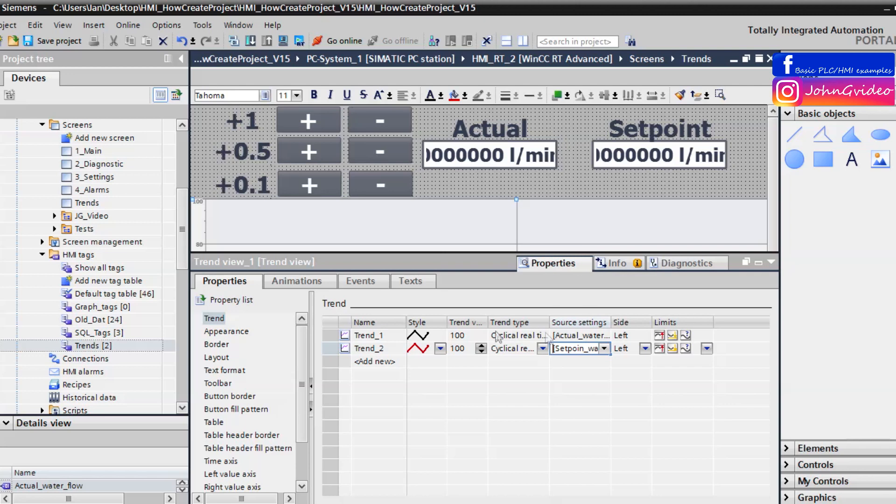
Rename the first trend Actual water flow and the second trend Setpoint
{"action": "double_click", "coordinate": [381, 336]}
{"action": "type", "text": "Actual water flow"}
{"action": "left_click", "coordinate": [395, 350]}
{"action": "double_click", "coordinate": [395, 350]}
{"action": "type", "text": "S"}
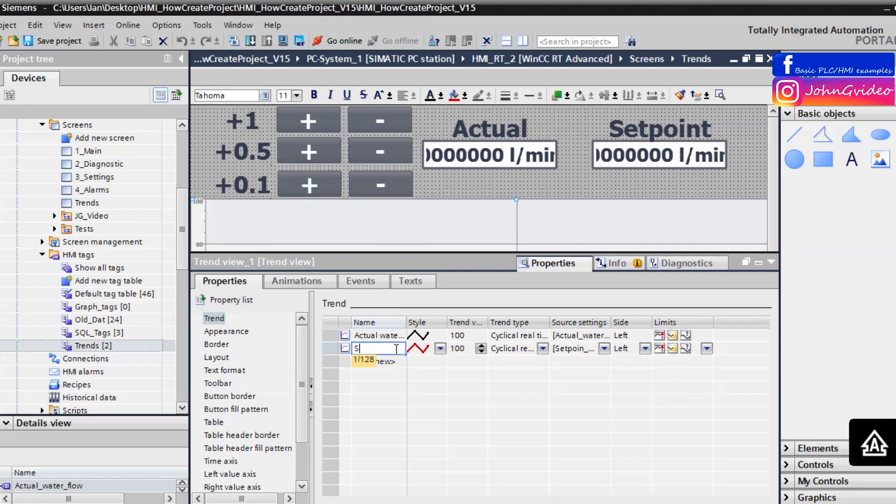
{"action": "type", "text": "etpoint"}
Style the Actual water flow trend with line width 3 and a dark blue line color
{"action": "left_click", "coordinate": [439, 335]}
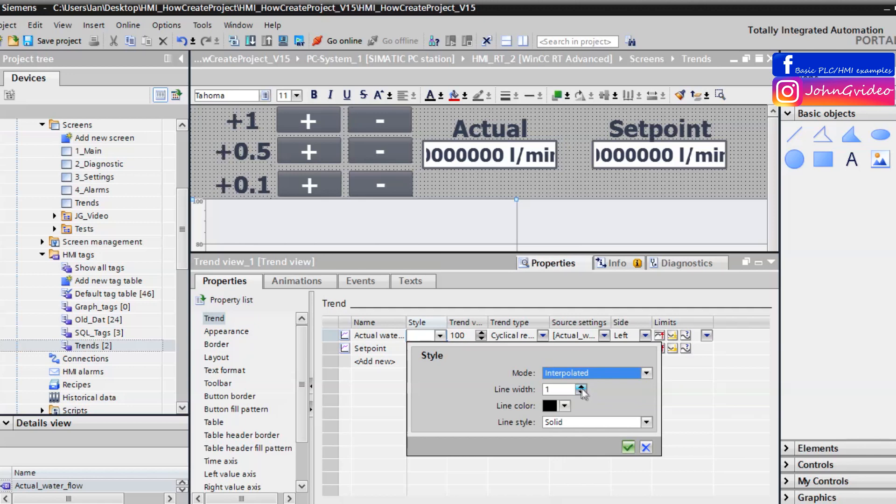
{"action": "double_click", "coordinate": [550, 388]}
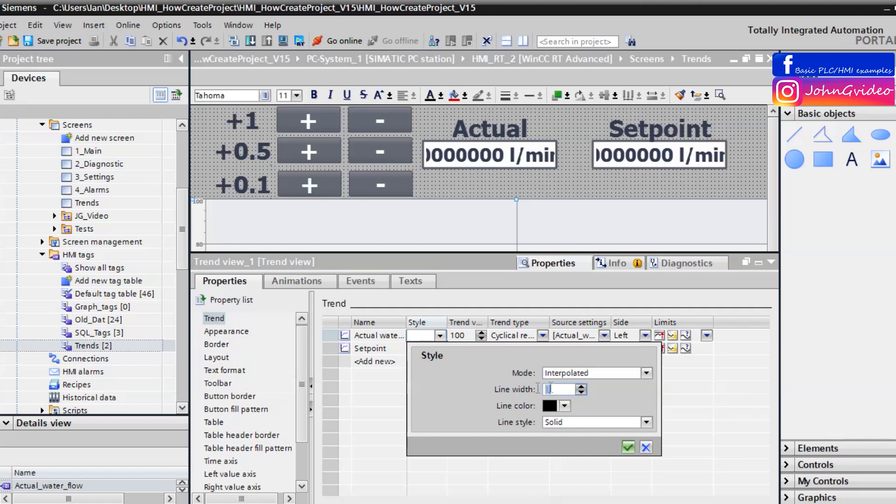
{"action": "left_click", "coordinate": [581, 388]}
{"action": "left_click", "coordinate": [581, 388]}
{"action": "left_click", "coordinate": [565, 406]}
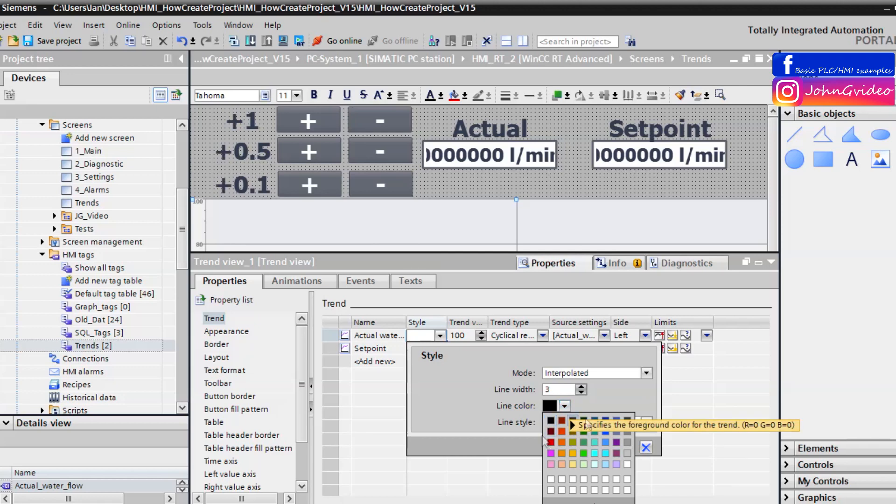
{"action": "left_click", "coordinate": [606, 421]}
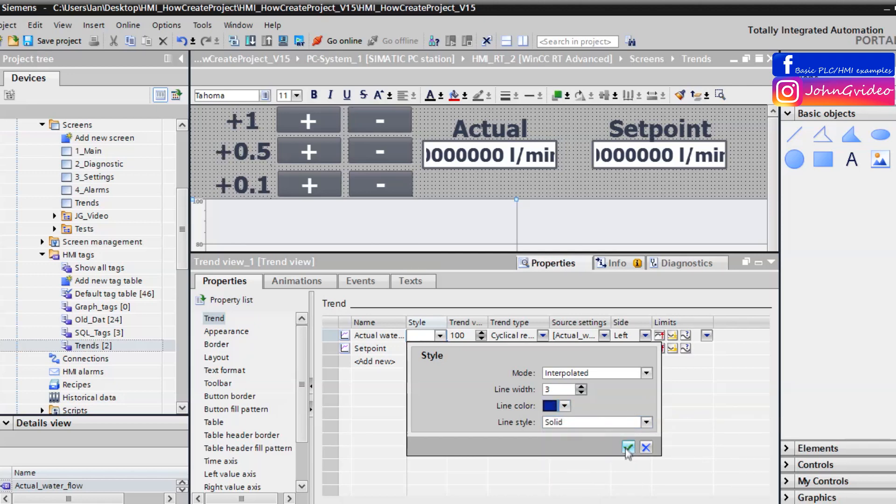
{"action": "left_click", "coordinate": [628, 448]}
Set the Setpoint trend's line width to 3
{"action": "left_click", "coordinate": [441, 352]}
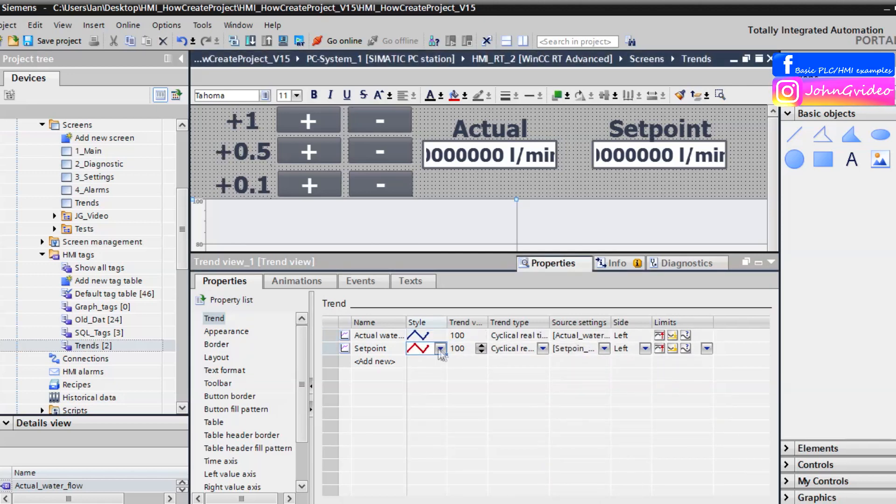
{"action": "left_click", "coordinate": [441, 350]}
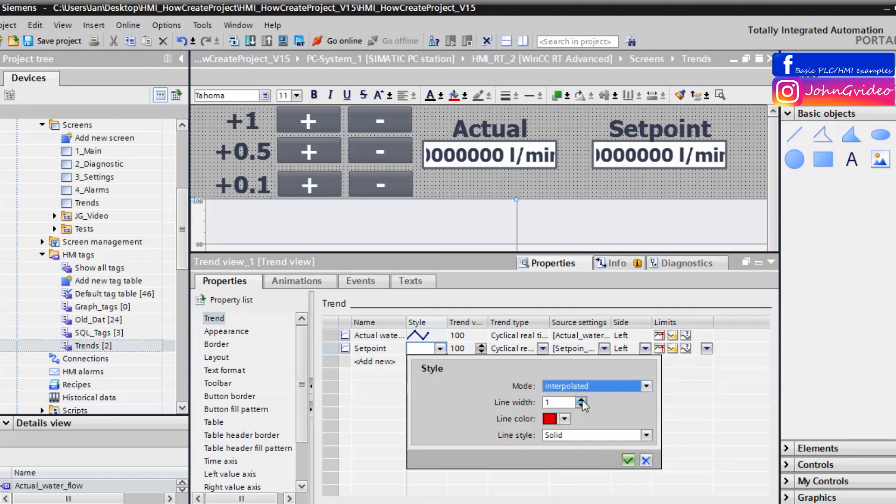
{"action": "key", "text": "Tab"}
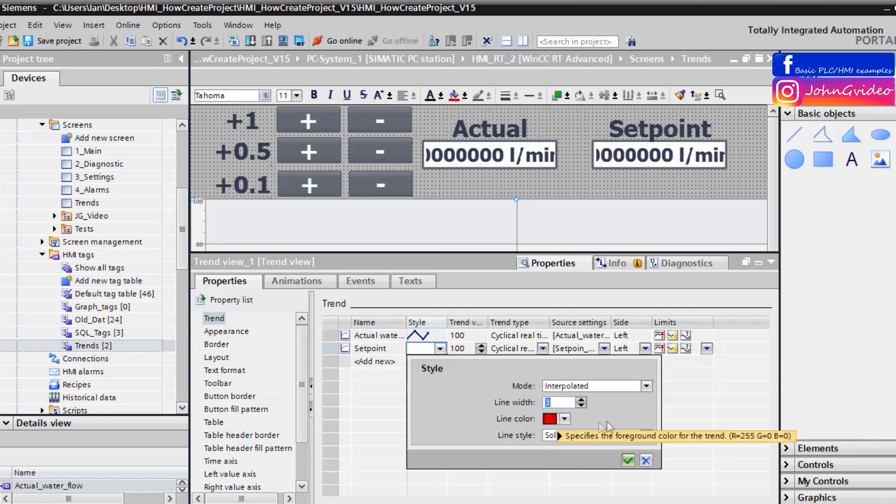
{"action": "left_click", "coordinate": [629, 460]}
Widen the Trend values column and set the number of trend values to 999 for both trends
{"action": "left_click", "coordinate": [431, 337]}
{"action": "left_click", "coordinate": [472, 336]}
{"action": "left_click_drag", "start_coordinate": [486, 322], "coordinate": [511, 322]}
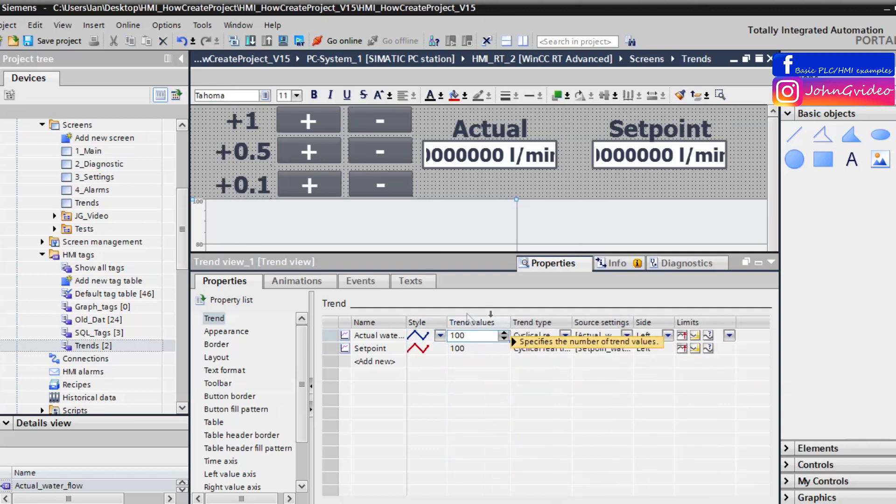
{"action": "double_click", "coordinate": [481, 334]}
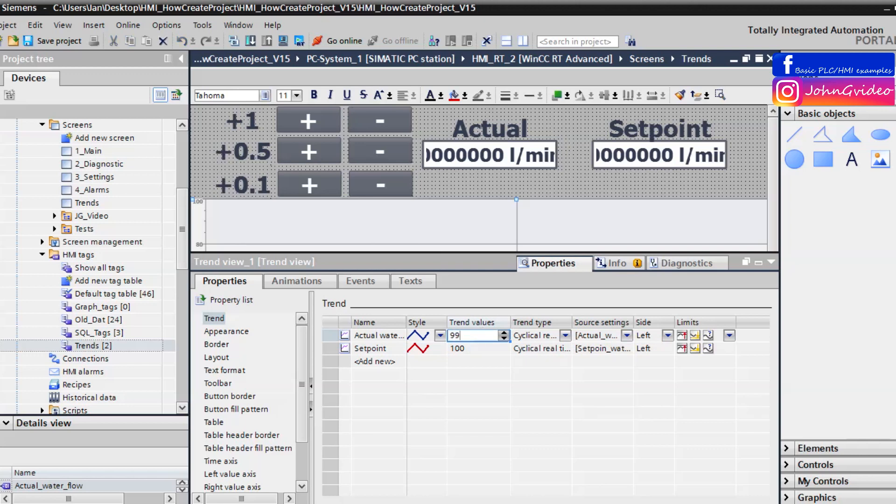
{"action": "type", "text": "999"}
{"action": "double_click", "coordinate": [475, 349]}
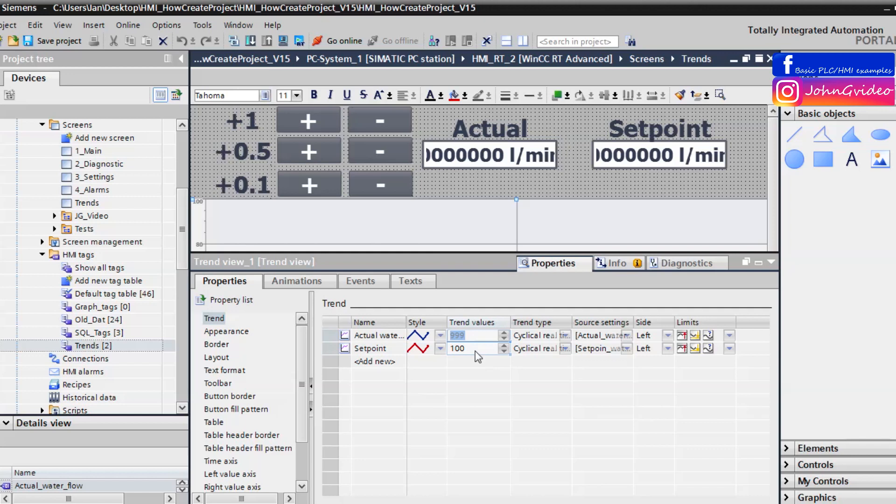
{"action": "type", "text": "999"}
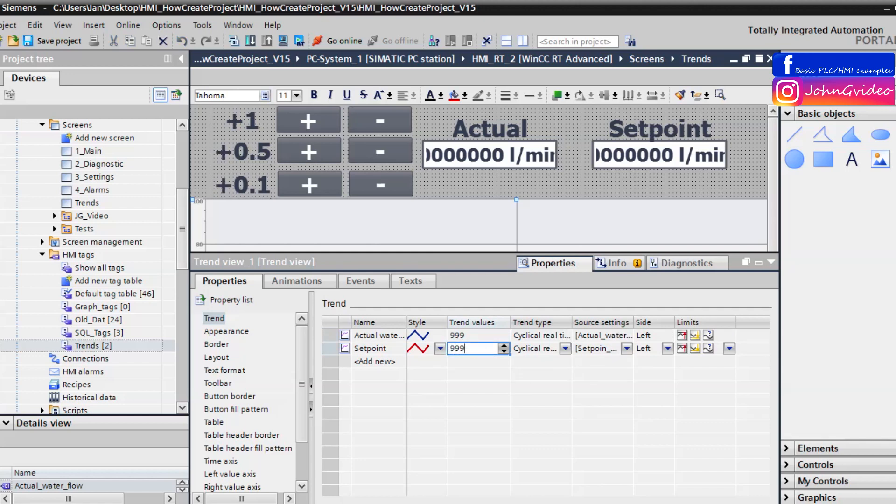
{"action": "left_click", "coordinate": [465, 360]}
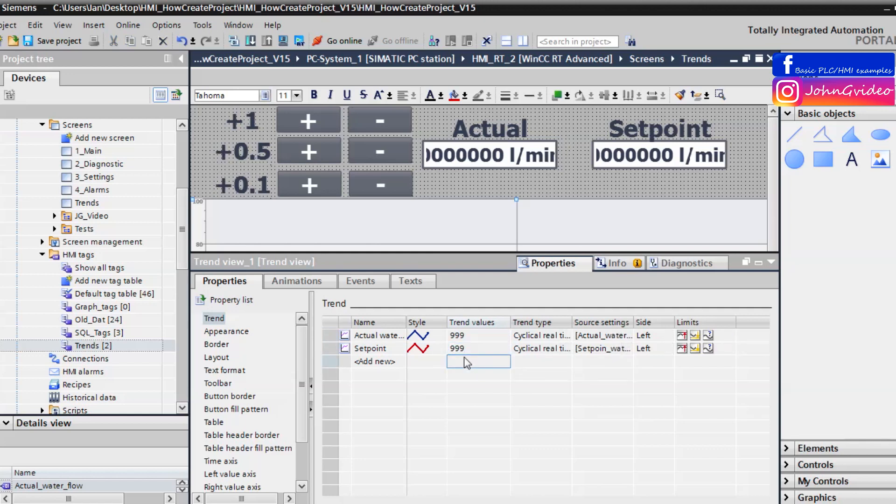
{"action": "left_click", "coordinate": [474, 336]}
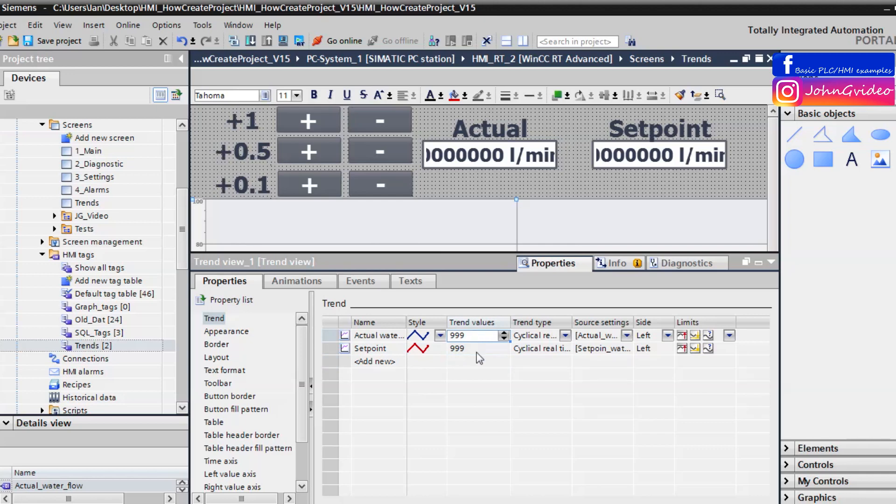
Look through the HMI project tree and the Trends screen, and review the trend view's trend settings
{"action": "left_click_drag", "start_coordinate": [183, 233], "coordinate": [182, 285]}
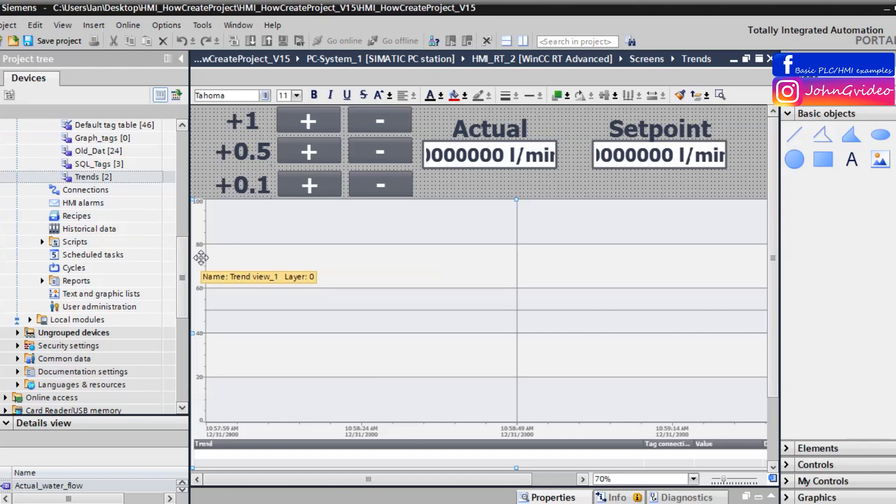
{"action": "left_click_drag", "start_coordinate": [182, 270], "coordinate": [183, 251]}
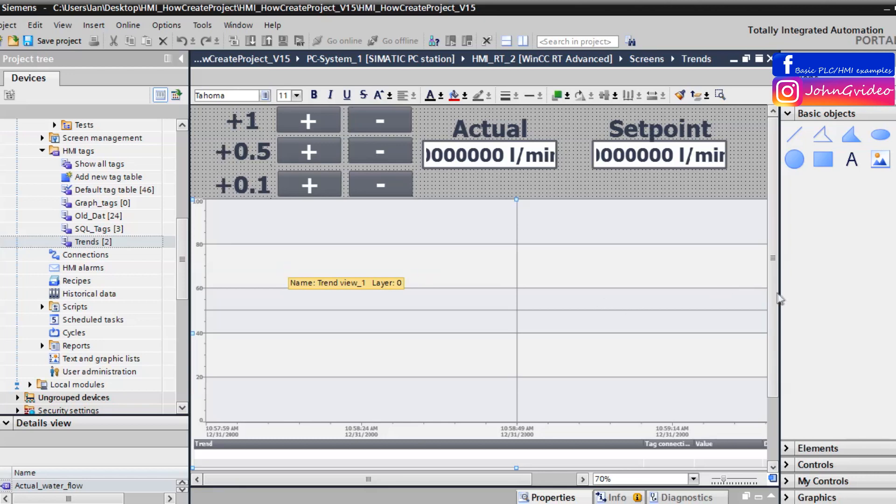
{"action": "scroll", "coordinate": [774, 312], "scroll_direction": "down", "scroll_amount": 2}
{"action": "scroll", "coordinate": [774, 312], "scroll_direction": "up", "scroll_amount": 1}
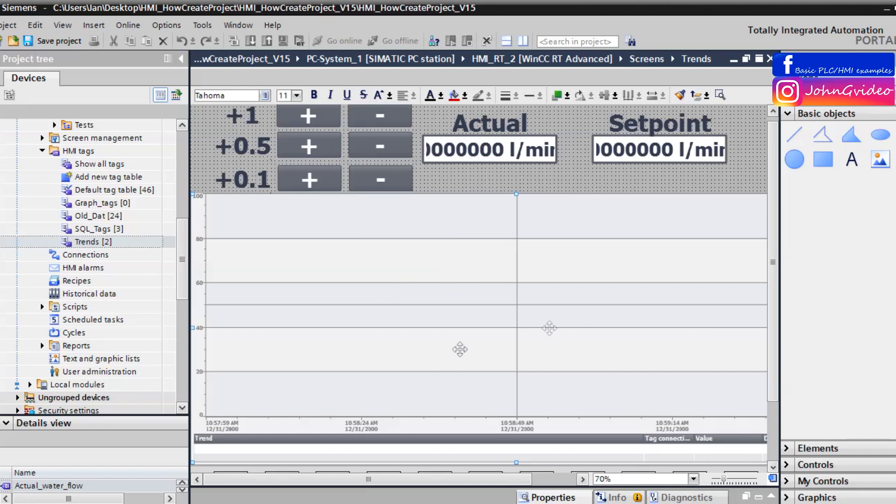
{"action": "right_click", "coordinate": [510, 313]}
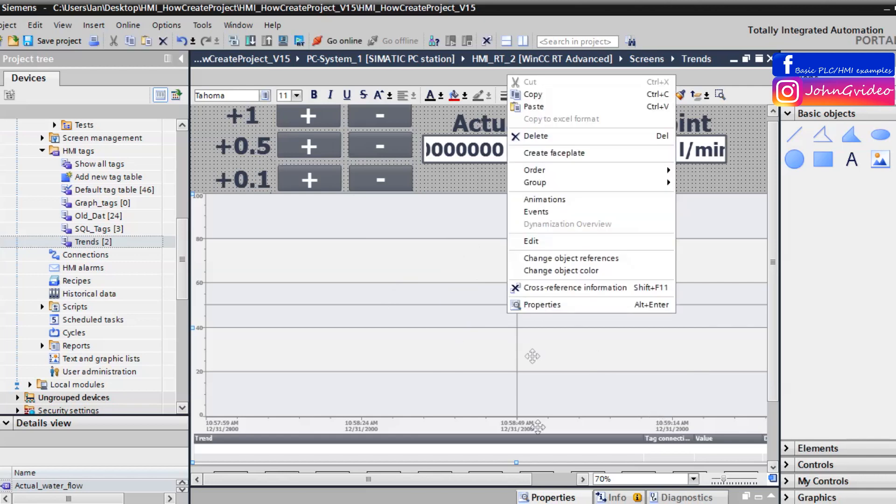
{"action": "left_click", "coordinate": [539, 310]}
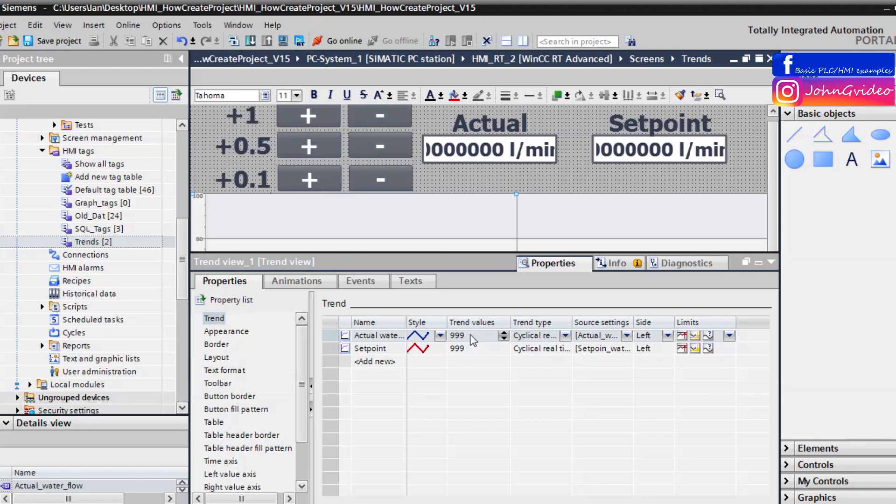
{"action": "left_click", "coordinate": [771, 262]}
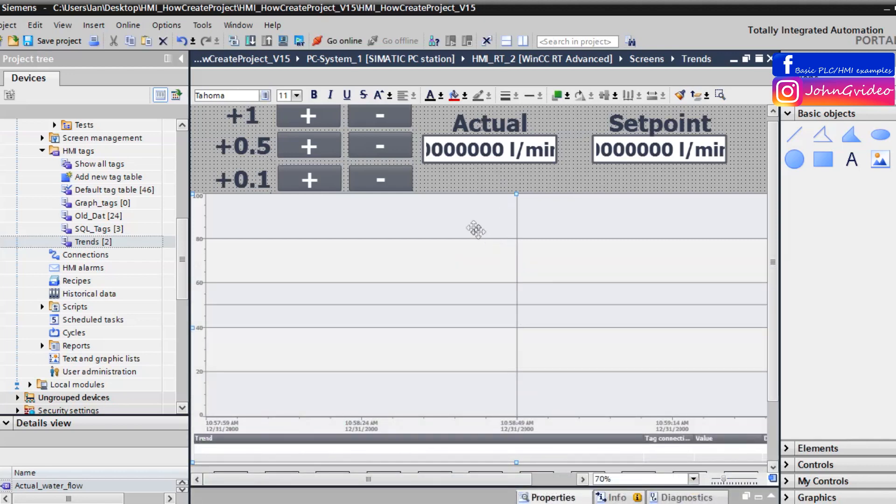
Add an IncreaseTag function for Actual_water_flow to the Press event of the plus button in the +1 row
{"action": "left_click", "coordinate": [310, 119]}
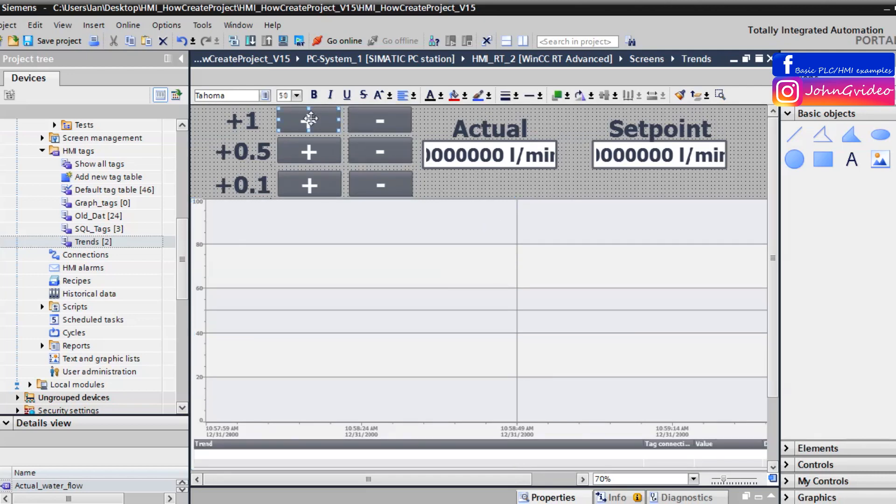
{"action": "right_click", "coordinate": [306, 119]}
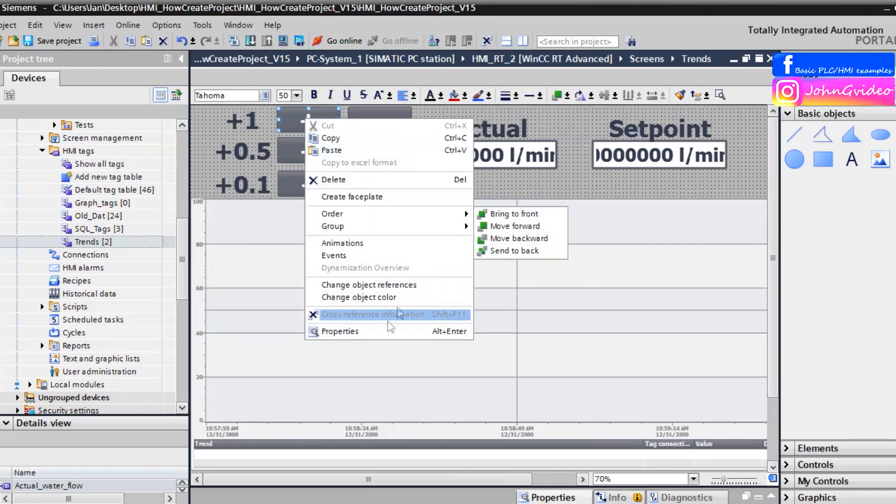
{"action": "left_click", "coordinate": [391, 330]}
{"action": "left_click", "coordinate": [373, 285]}
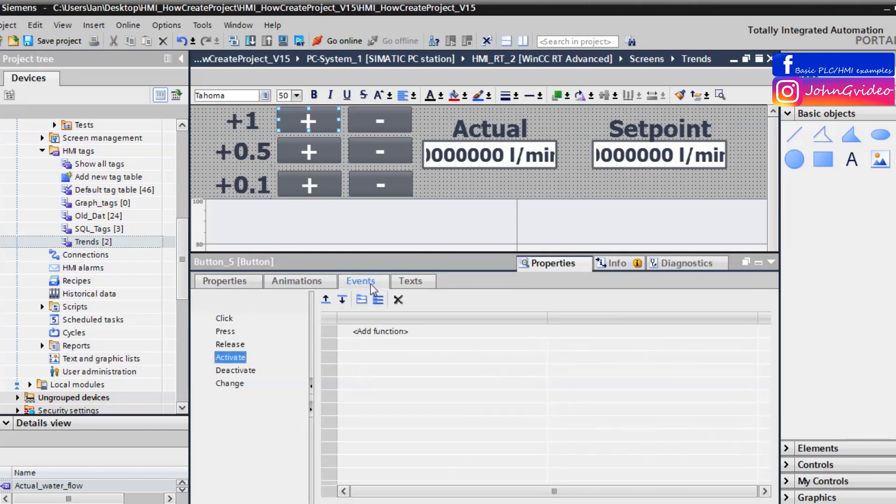
{"action": "left_click", "coordinate": [225, 331]}
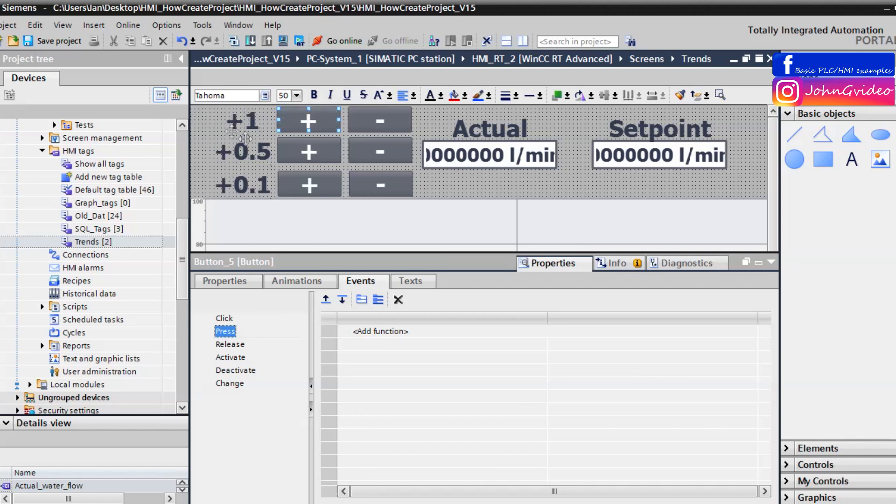
{"action": "left_click", "coordinate": [382, 331]}
{"action": "type", "text": "incre"}
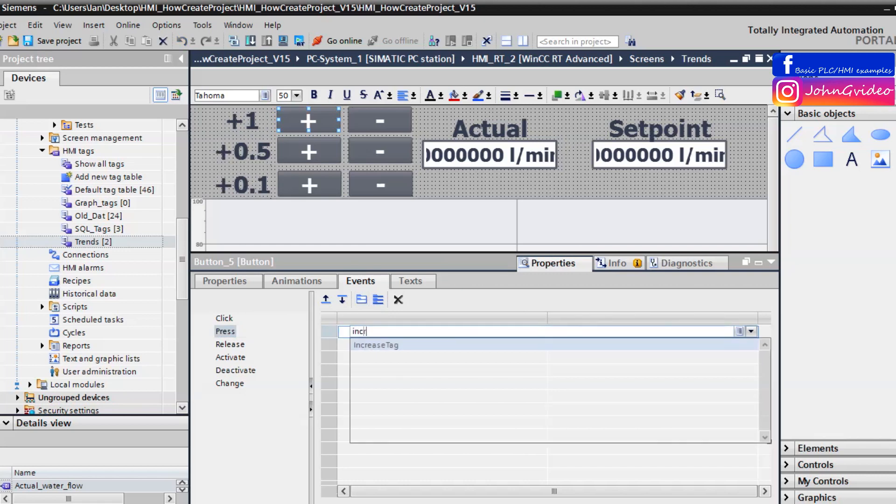
{"action": "left_click", "coordinate": [397, 346]}
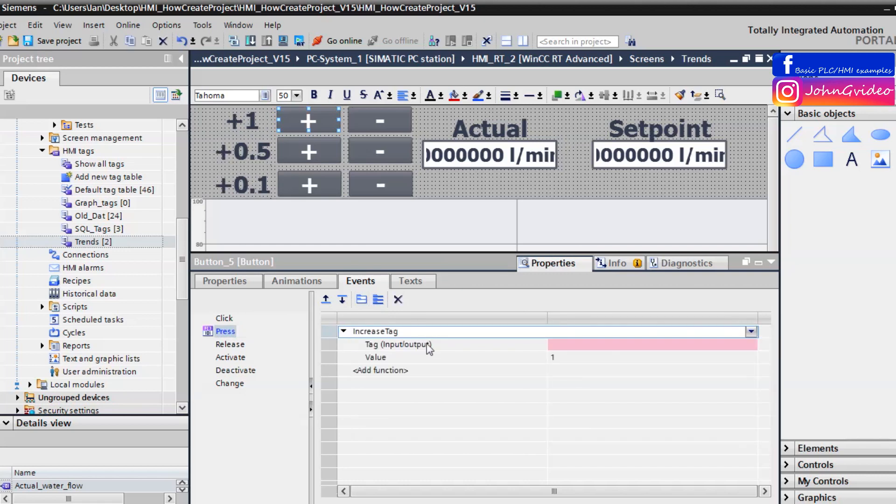
{"action": "left_click", "coordinate": [591, 348]}
{"action": "type", "text": "ac"}
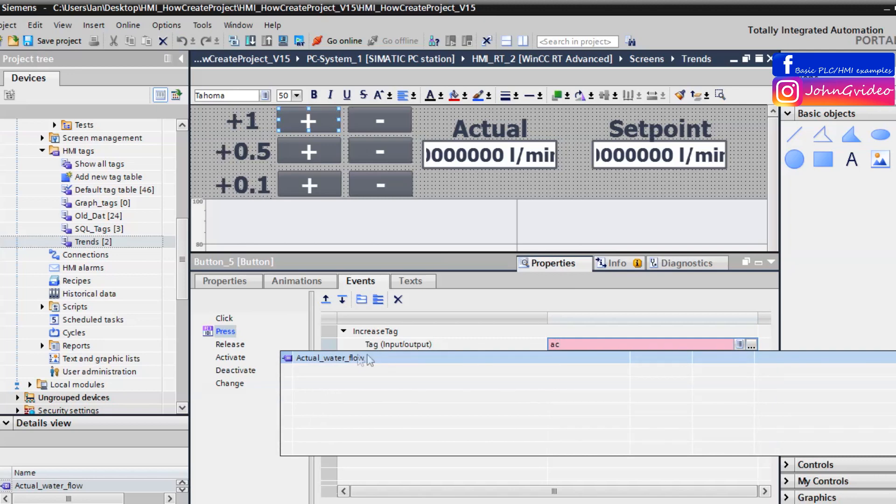
{"action": "left_click", "coordinate": [359, 354]}
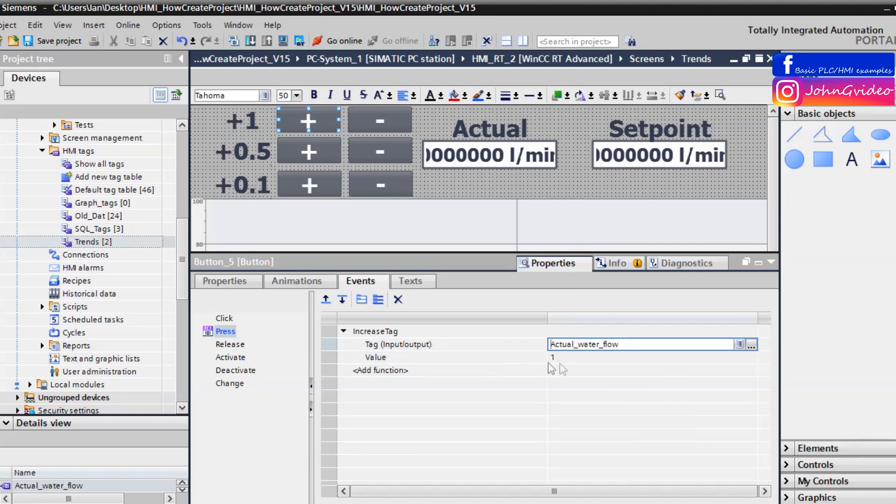
Add a DecreaseTag function for Actual_water_flow to the Press event of the minus button in the +1 row
{"action": "left_click", "coordinate": [376, 122]}
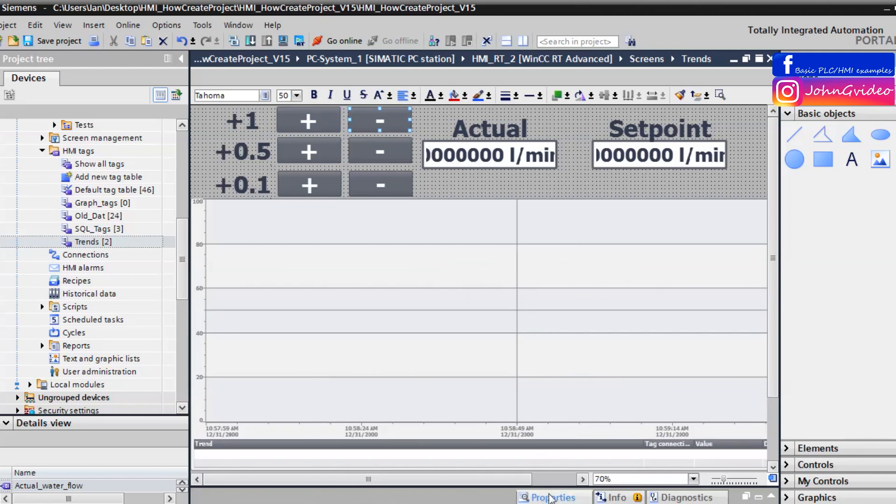
{"action": "left_click", "coordinate": [551, 497]}
{"action": "left_click", "coordinate": [370, 334]}
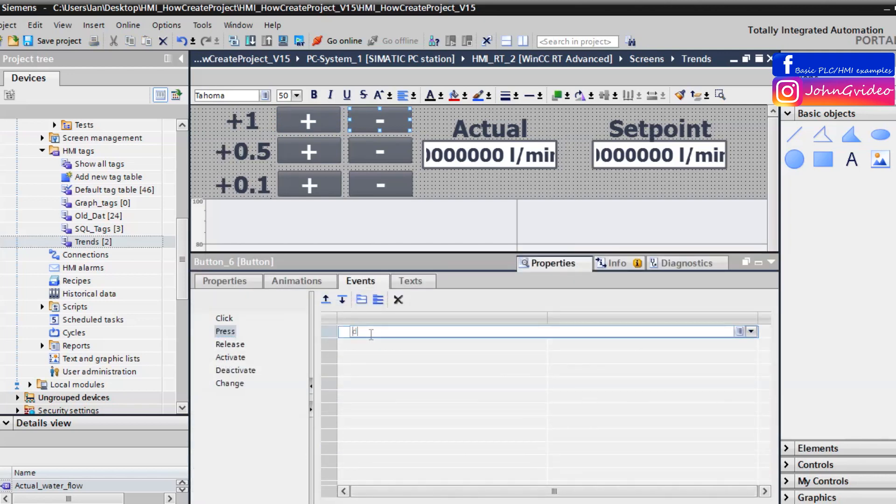
{"action": "type", "text": "dec"}
{"action": "key", "text": "Return"}
{"action": "left_click", "coordinate": [587, 349]}
{"action": "type", "text": "ac"}
{"action": "left_click", "coordinate": [347, 359]}
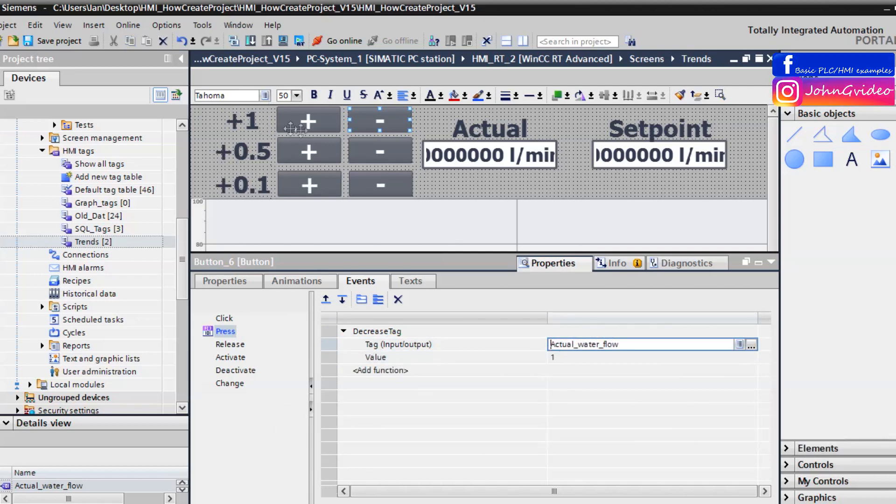
Copy the +1 plus button's IncreaseTag function to the Press event of the +0.5 plus button and set its value to 0.5
{"action": "left_click", "coordinate": [300, 127]}
{"action": "left_click", "coordinate": [389, 119]}
{"action": "left_click", "coordinate": [318, 124]}
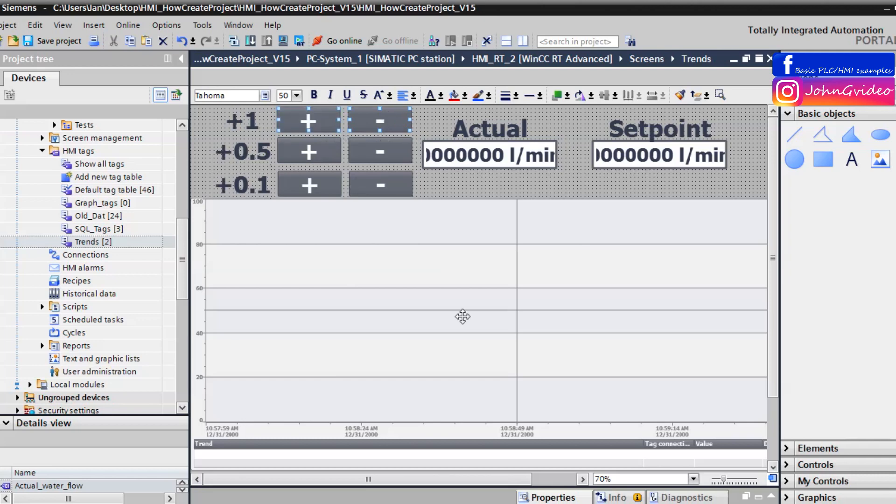
{"action": "left_click", "coordinate": [544, 488]}
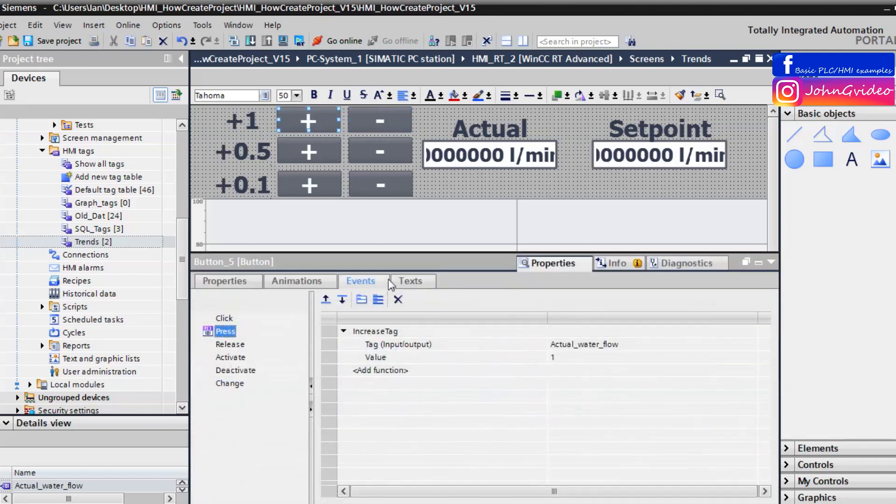
{"action": "left_click", "coordinate": [330, 332]}
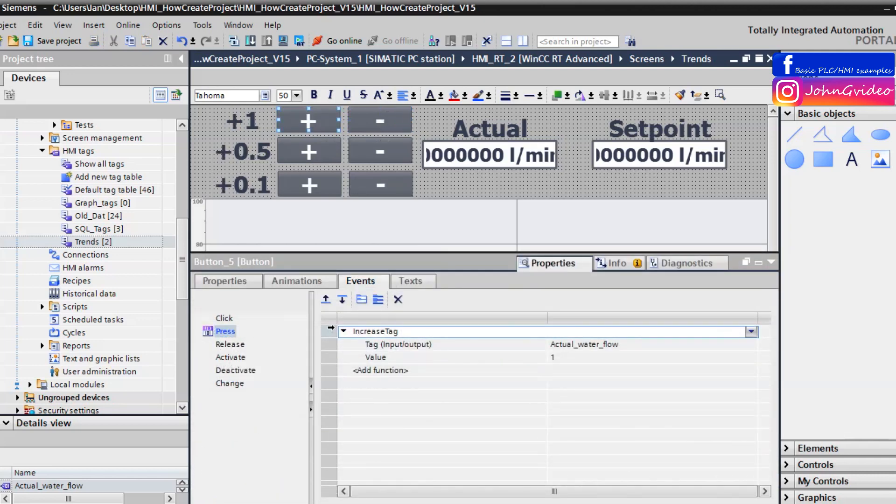
{"action": "left_click", "coordinate": [303, 160]}
{"action": "left_click", "coordinate": [544, 488]}
{"action": "left_click", "coordinate": [339, 331]}
{"action": "left_click", "coordinate": [553, 358]}
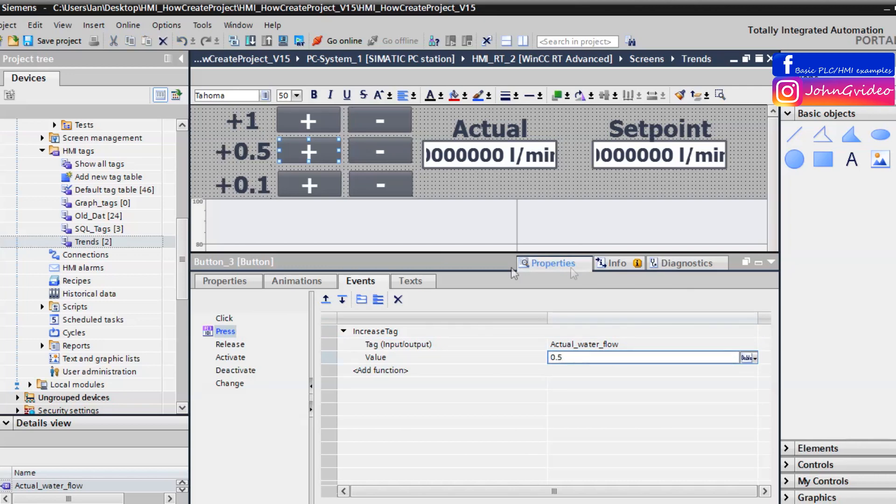
Paste the IncreaseTag function into the Press event of the +0.1 plus button and edit its value to the row's increment
{"action": "left_click", "coordinate": [310, 186]}
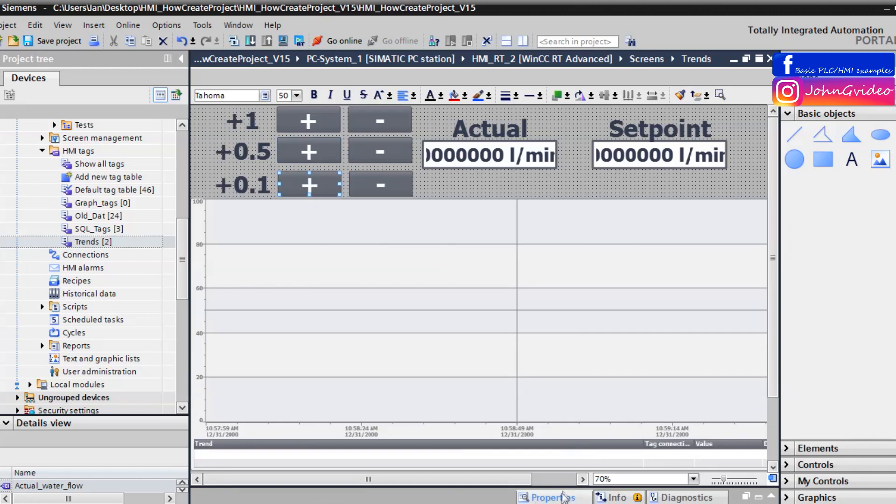
{"action": "left_click", "coordinate": [560, 497]}
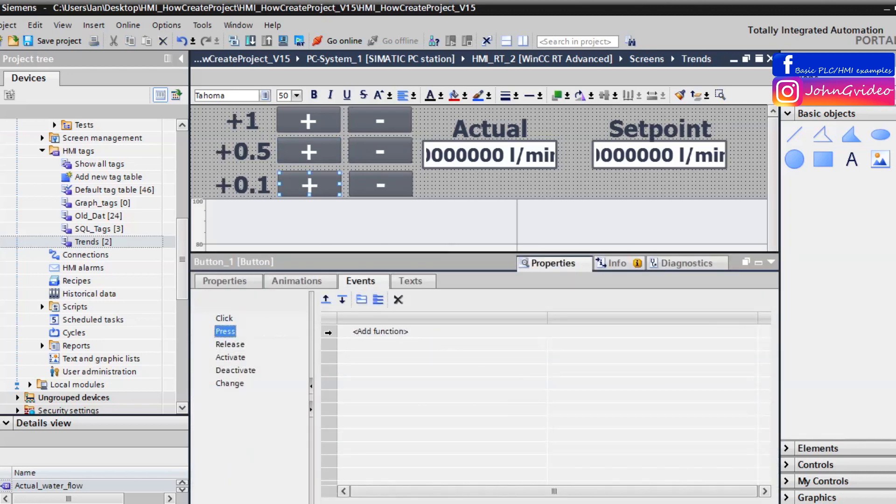
{"action": "left_click", "coordinate": [381, 332]}
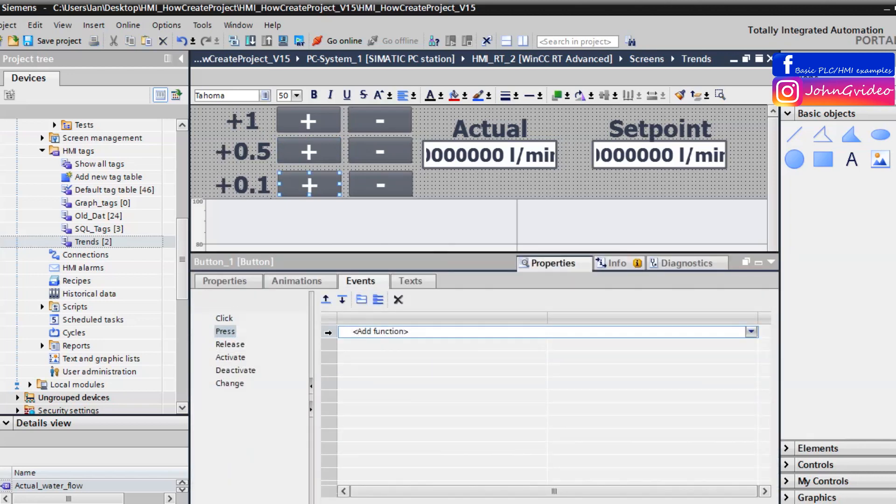
{"action": "key", "text": "ctrl+v"}
{"action": "left_click", "coordinate": [570, 358]}
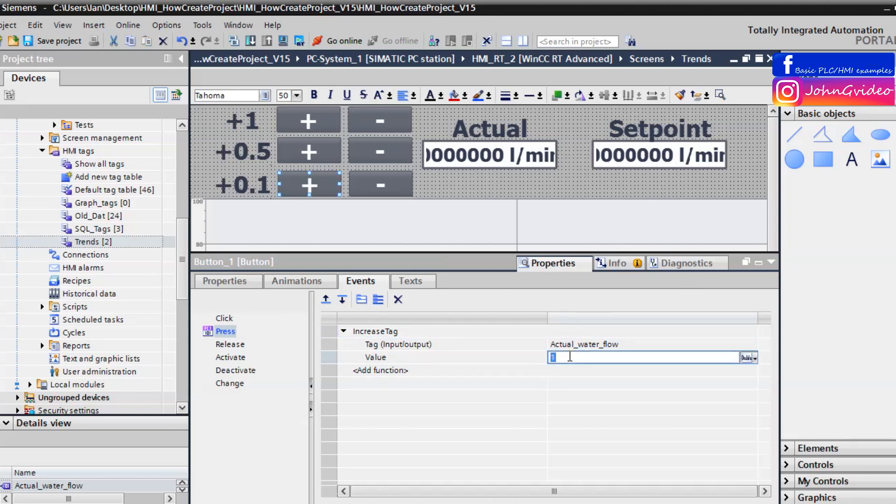
Copy the +1 minus button's DecreaseTag function to the Press event of the +0.5 minus button and set its value to 0.5
{"action": "left_click", "coordinate": [375, 124]}
{"action": "left_click", "coordinate": [551, 497]}
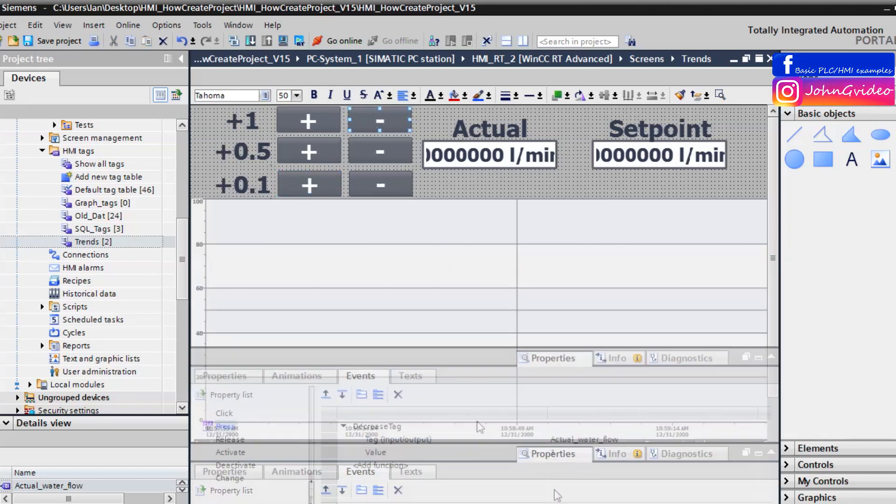
{"action": "left_click", "coordinate": [355, 332]}
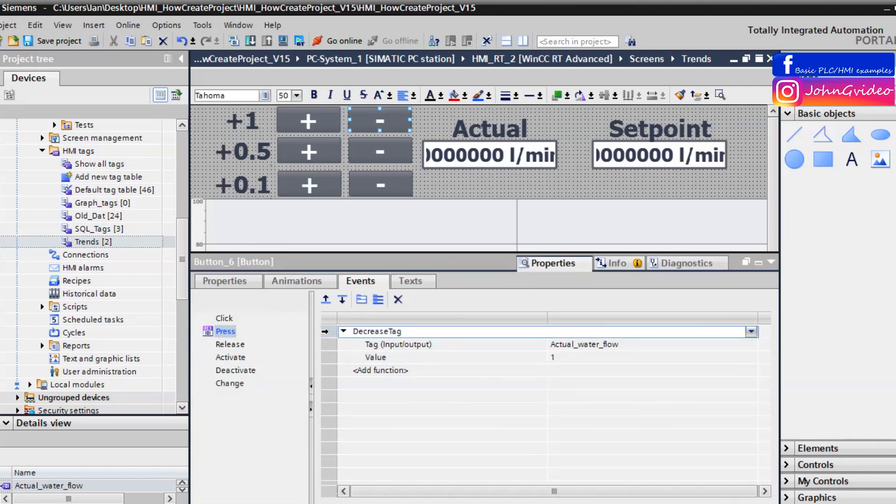
{"action": "left_click", "coordinate": [359, 150]}
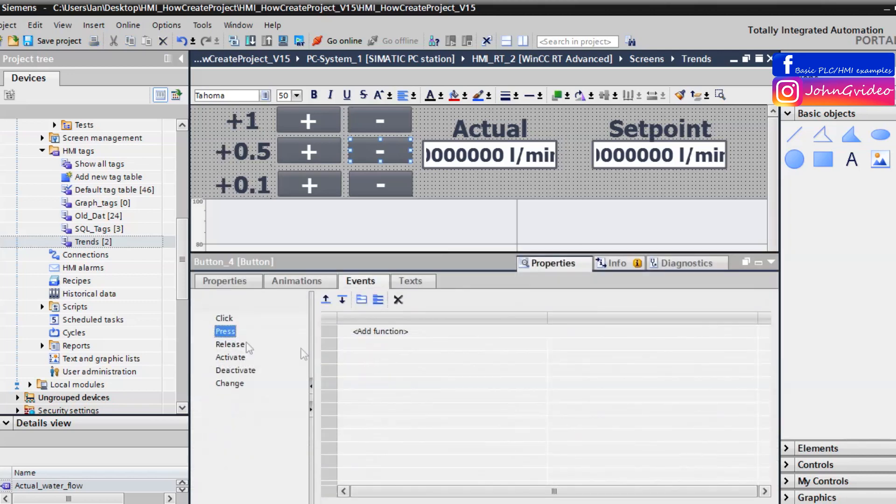
{"action": "left_click", "coordinate": [357, 333]}
{"action": "left_click", "coordinate": [569, 362]}
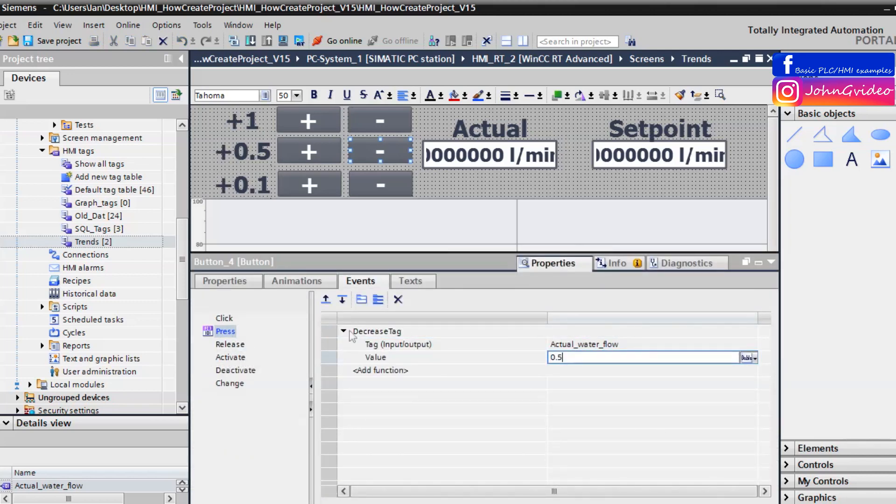
Paste the DecreaseTag function into the Press event of the +0.1 minus button and set its value to 0.1
{"action": "left_click", "coordinate": [383, 186]}
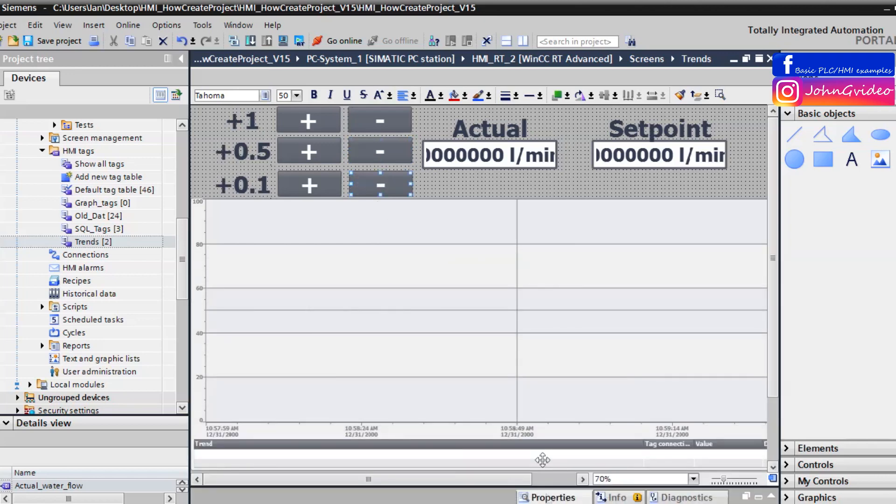
{"action": "left_click", "coordinate": [553, 497]}
{"action": "left_click", "coordinate": [360, 331]}
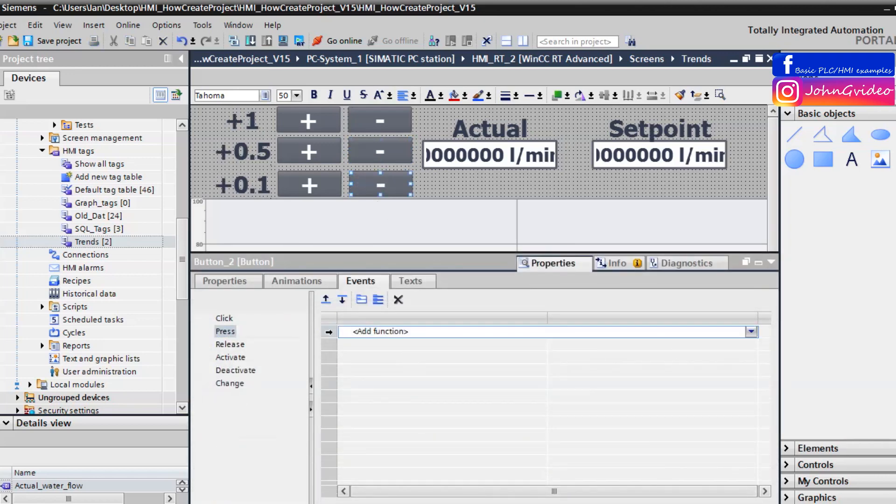
{"action": "key", "text": "ctrl+v"}
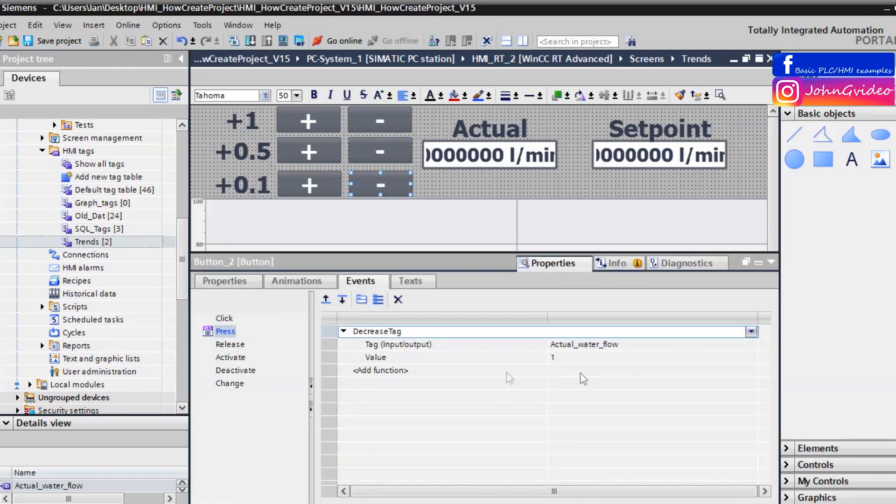
{"action": "left_click", "coordinate": [572, 361]}
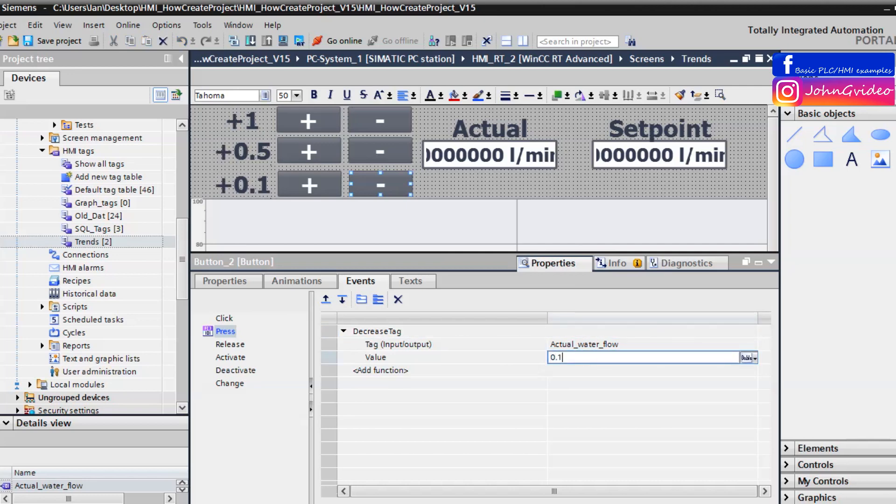
{"action": "type", "text": "0.1"}
Connect the Actual output field to the Actual_water_flow tag as its process tag
{"action": "left_click", "coordinate": [516, 154]}
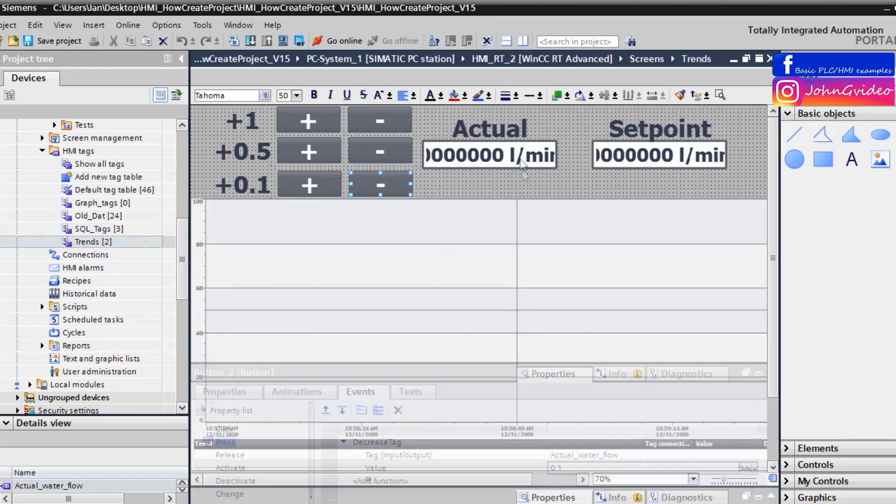
{"action": "left_click", "coordinate": [563, 498]}
{"action": "left_click", "coordinate": [232, 282]}
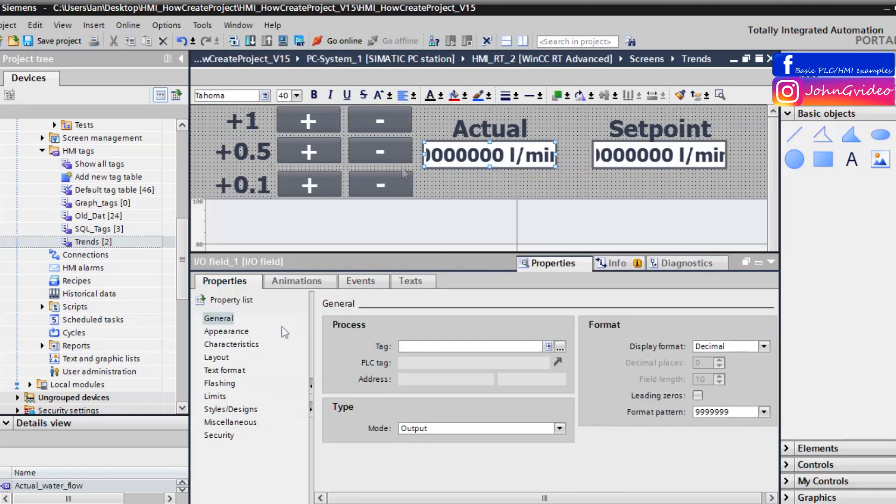
{"action": "left_click", "coordinate": [220, 322]}
{"action": "left_click", "coordinate": [412, 348]}
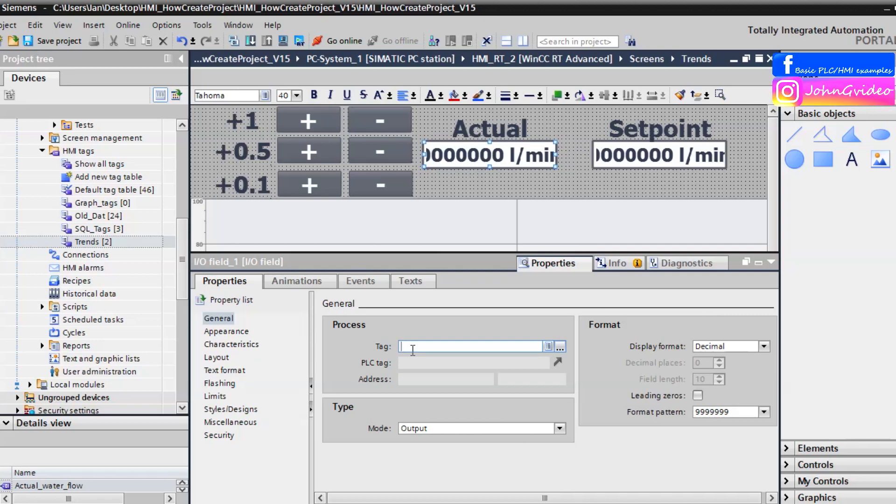
{"action": "type", "text": "actu"}
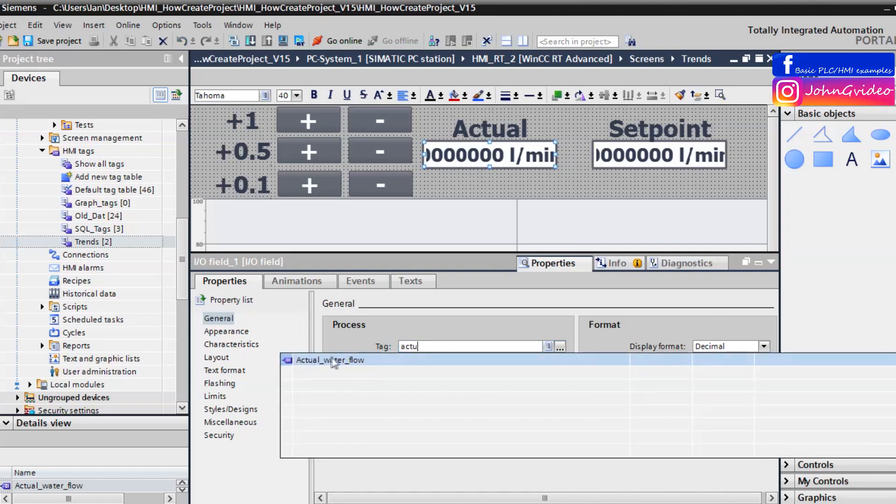
{"action": "left_click", "coordinate": [334, 360]}
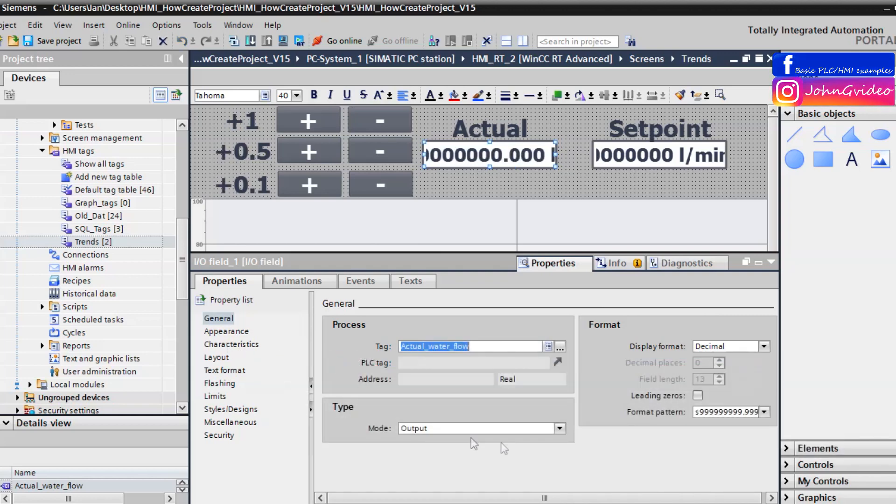
Set the Actual field's format pattern to 99.9
{"action": "left_click", "coordinate": [727, 409]}
{"action": "double_click", "coordinate": [726, 407]}
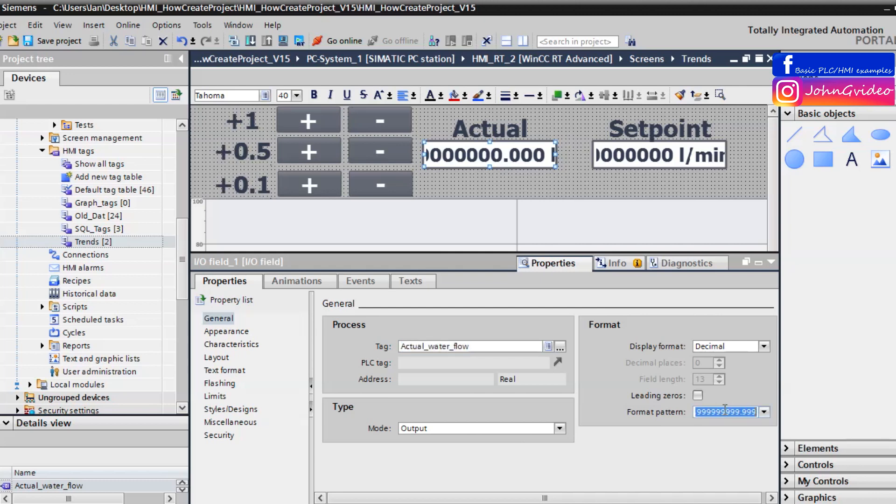
{"action": "type", "text": "99.9"}
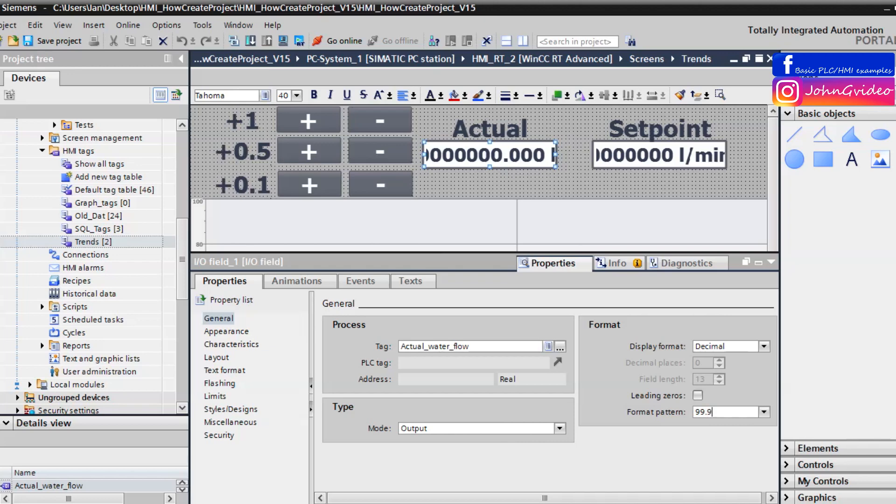
{"action": "left_click", "coordinate": [675, 151]}
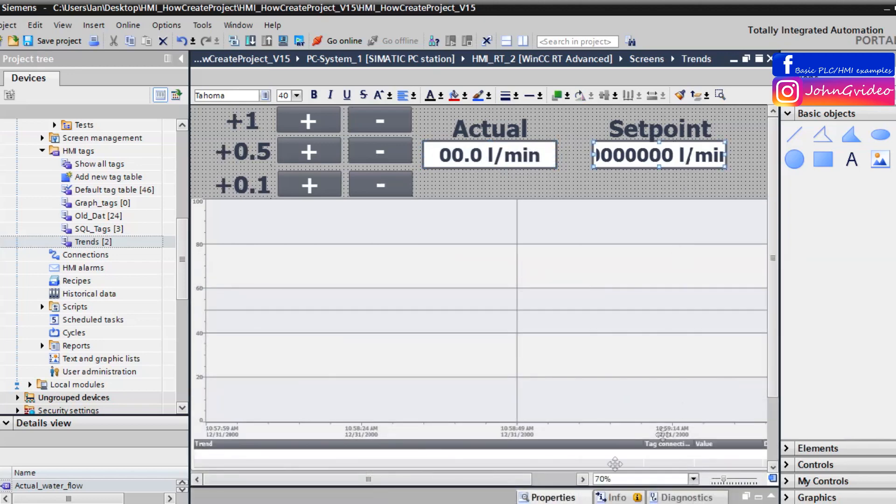
Connect the Setpoint input/output field to the Setpoin_water_flow tag as its process tag
{"action": "left_click", "coordinate": [560, 499]}
{"action": "left_click", "coordinate": [456, 346]}
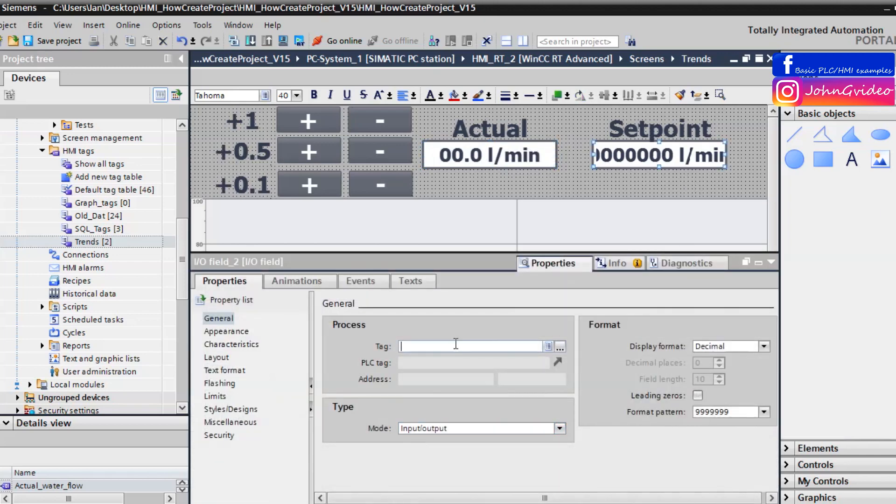
{"action": "type", "text": "ste"}
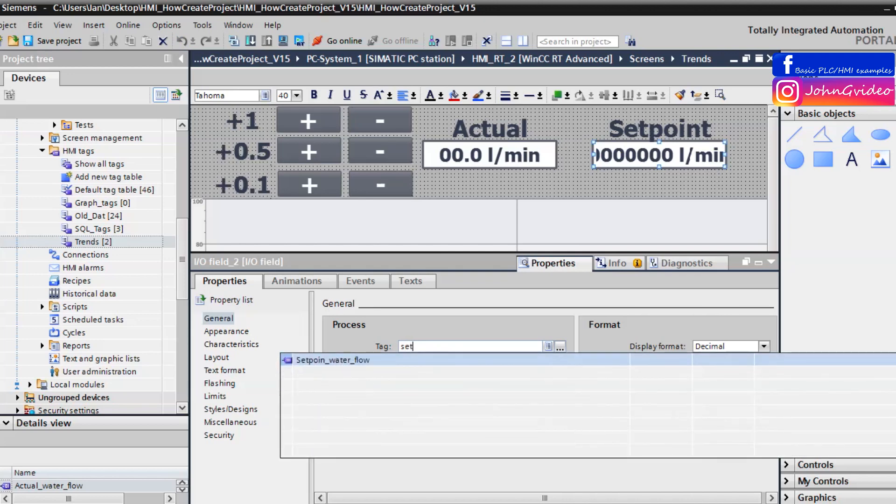
{"action": "left_click", "coordinate": [370, 363]}
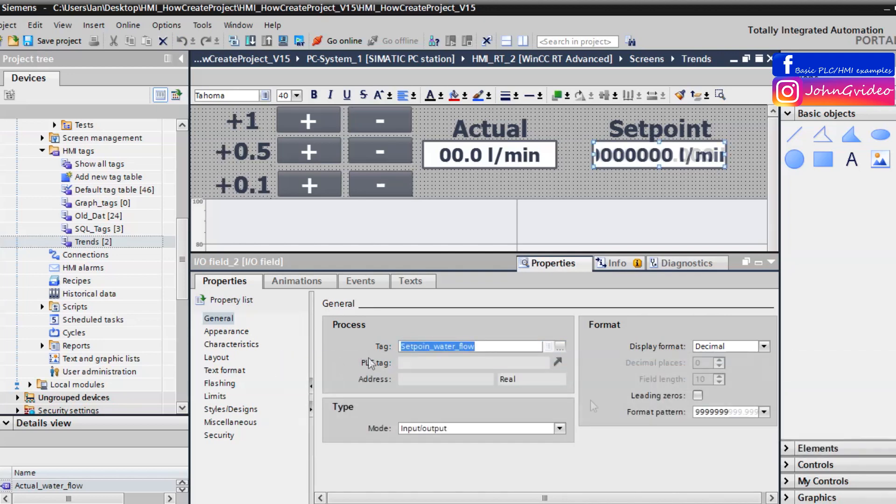
Set the Setpoint field's format pattern to 99.9
{"action": "left_click", "coordinate": [711, 412]}
{"action": "type", "text": "99.9"}
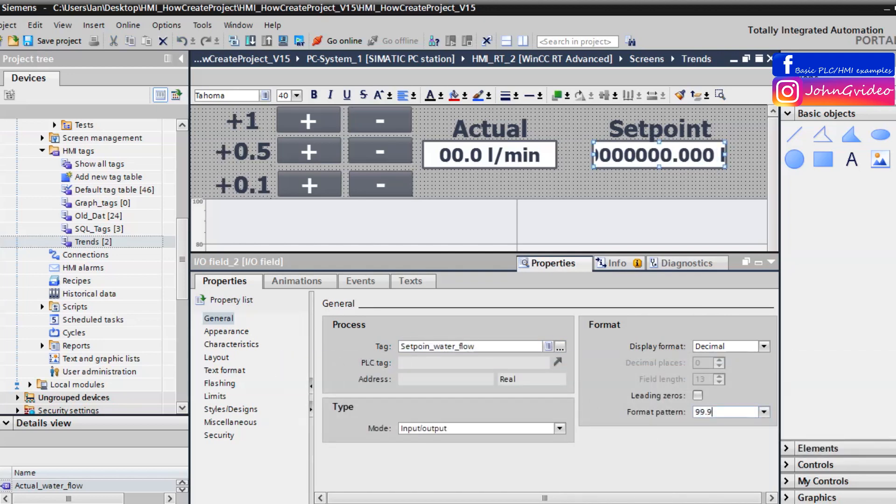
{"action": "key", "text": "Return"}
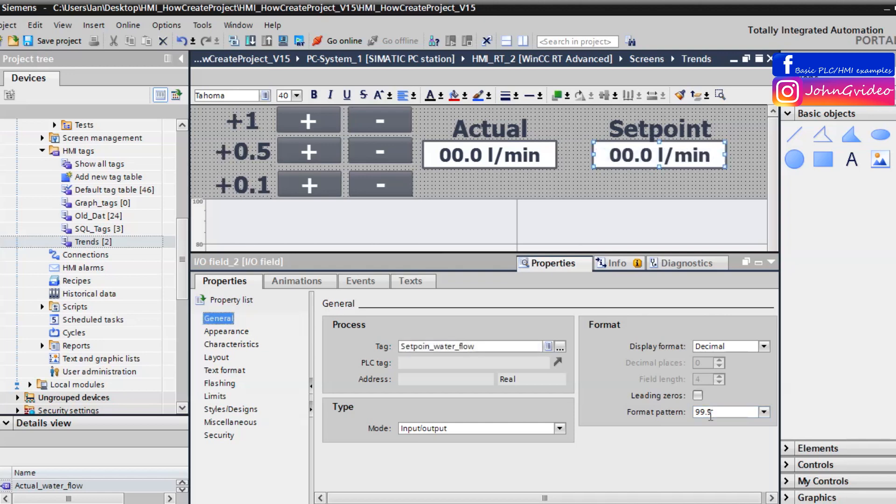
{"action": "left_click", "coordinate": [772, 263]}
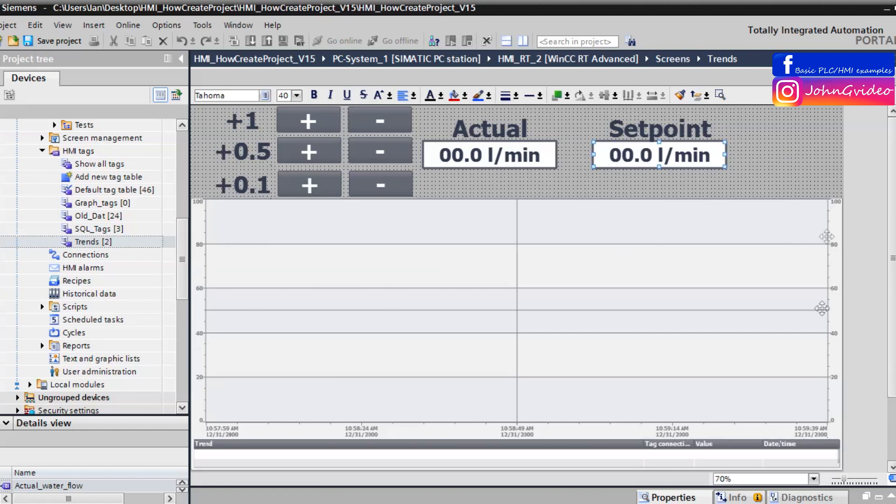
Set the axis end of the trend view's left value axis to 50
{"action": "right_click", "coordinate": [505, 309]}
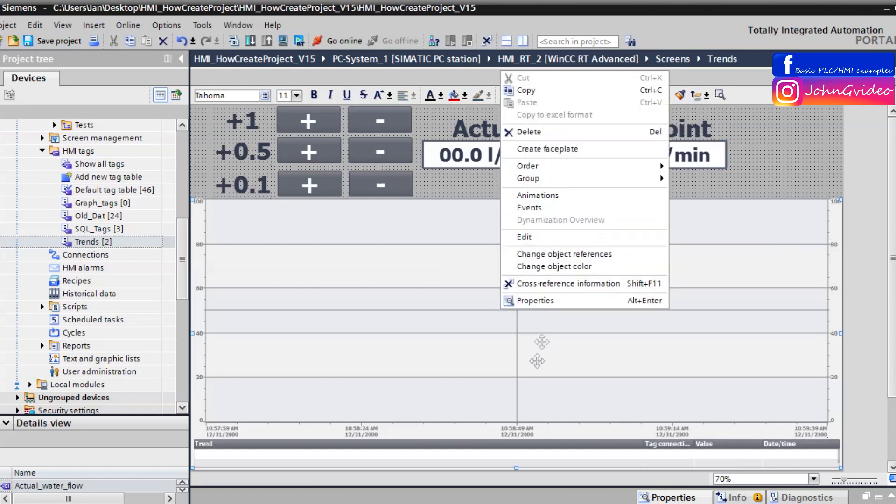
{"action": "left_click", "coordinate": [535, 301]}
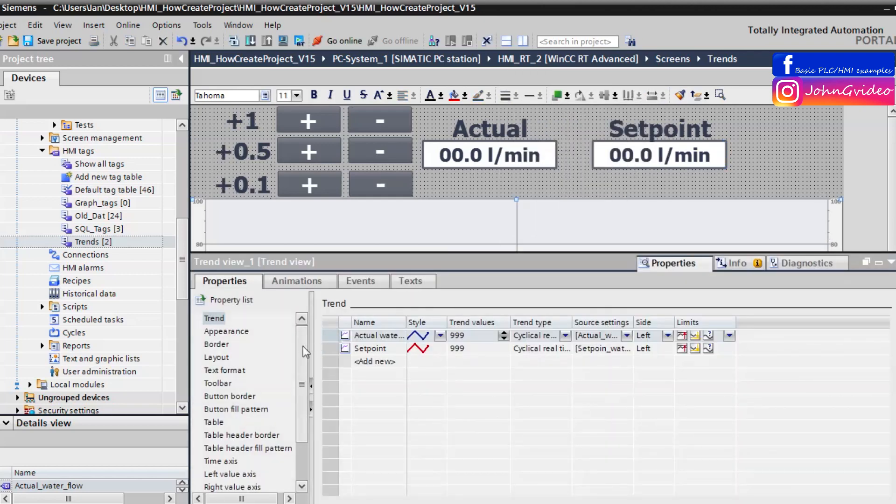
{"action": "scroll", "coordinate": [296, 421], "scroll_direction": "down", "scroll_amount": 2}
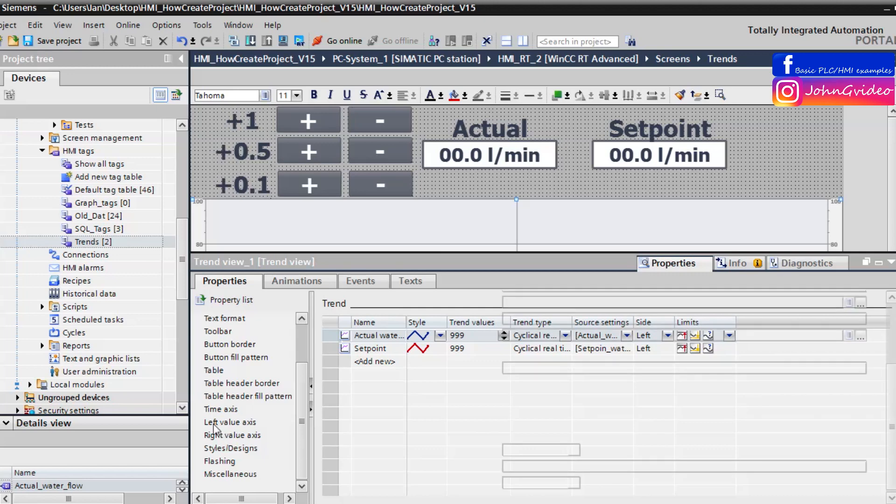
{"action": "left_click", "coordinate": [224, 423]}
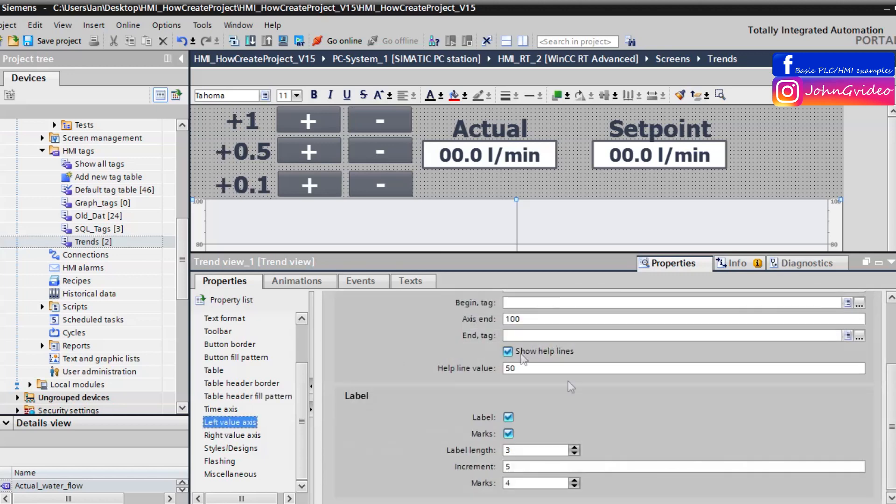
{"action": "double_click", "coordinate": [534, 320]}
{"action": "type", "text": "50"}
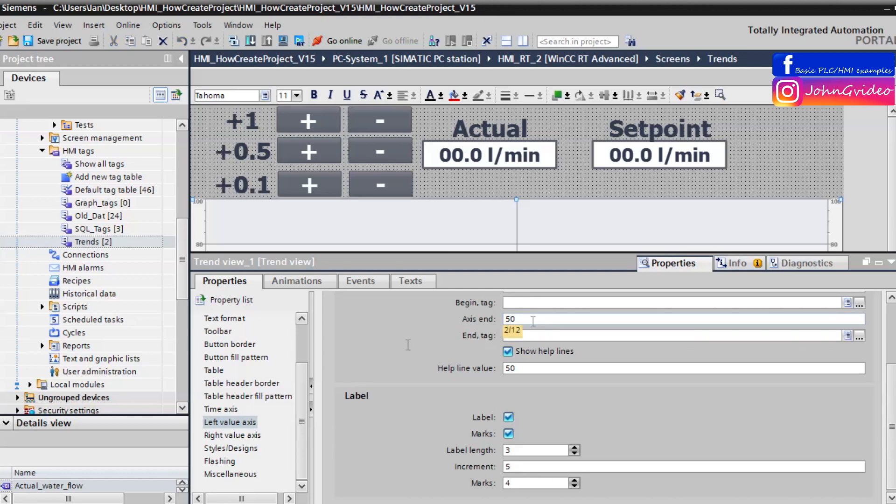
Set the axis end of the trend view's right value axis to 50
{"action": "left_click", "coordinate": [233, 437]}
{"action": "double_click", "coordinate": [527, 319]}
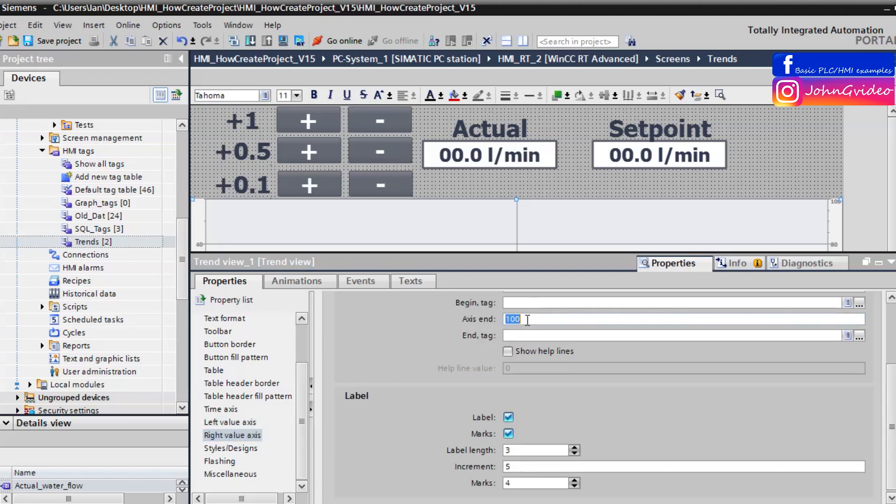
{"action": "type", "text": "50"}
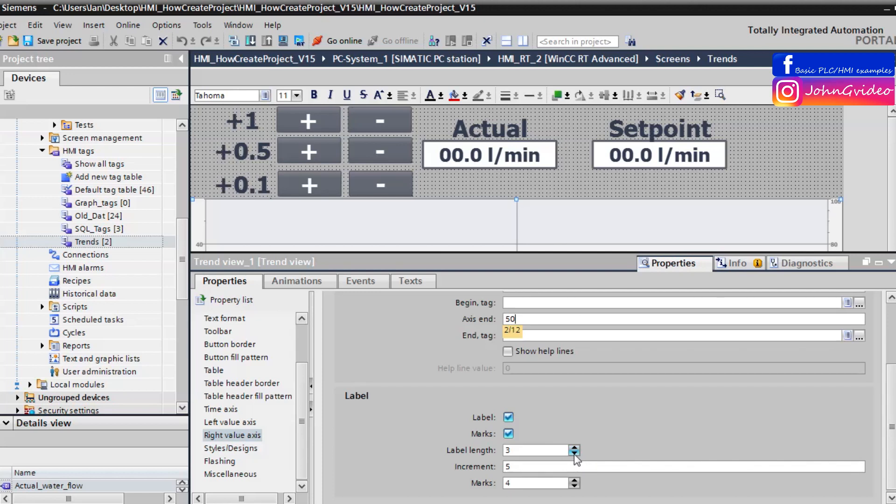
Configure the right value axis labels with label length 2, increment 1 and marks 2
{"action": "left_click", "coordinate": [574, 453]}
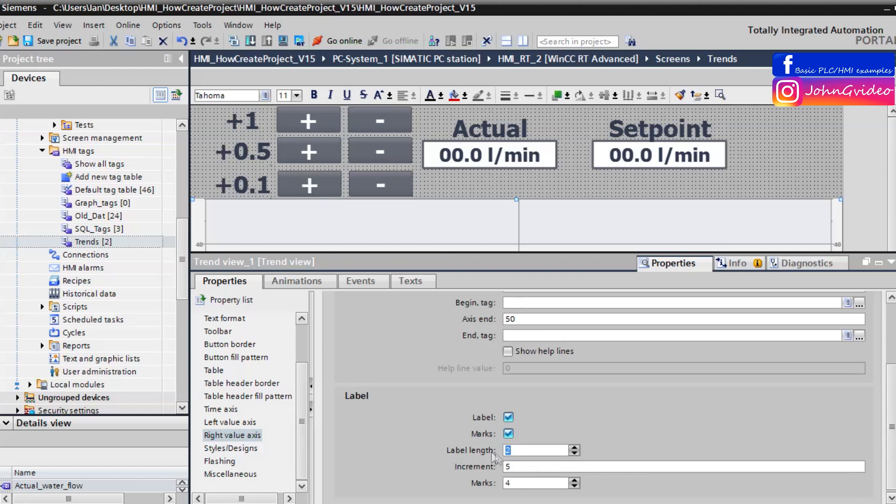
{"action": "left_click", "coordinate": [519, 452]}
{"action": "left_click_drag", "start_coordinate": [531, 468], "coordinate": [498, 472]}
{"action": "type", "text": "1"}
{"action": "key", "text": "Return"}
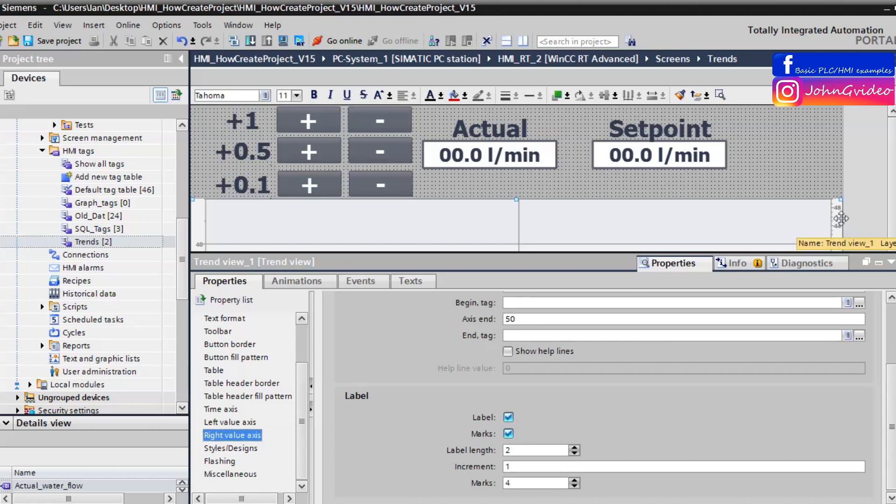
{"action": "left_click", "coordinate": [574, 481]}
{"action": "left_click", "coordinate": [577, 487]}
{"action": "double_click", "coordinate": [577, 487]}
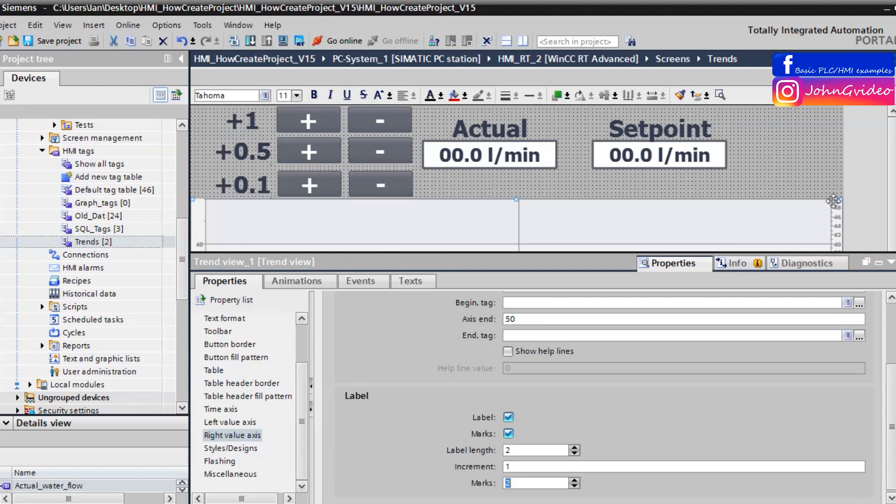
{"action": "left_click", "coordinate": [892, 264]}
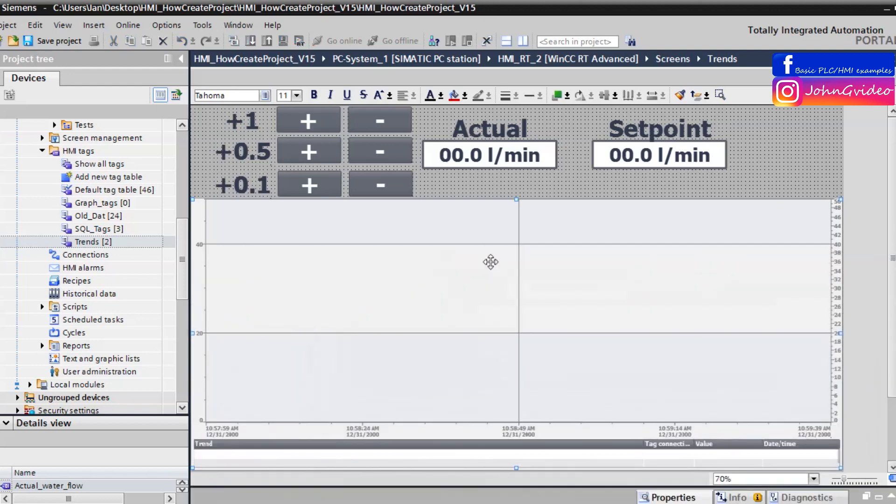
Configure the trend view's left value axis labels with label length 2, increment 1 and marks 2, and save the project
{"action": "right_click", "coordinate": [463, 266]}
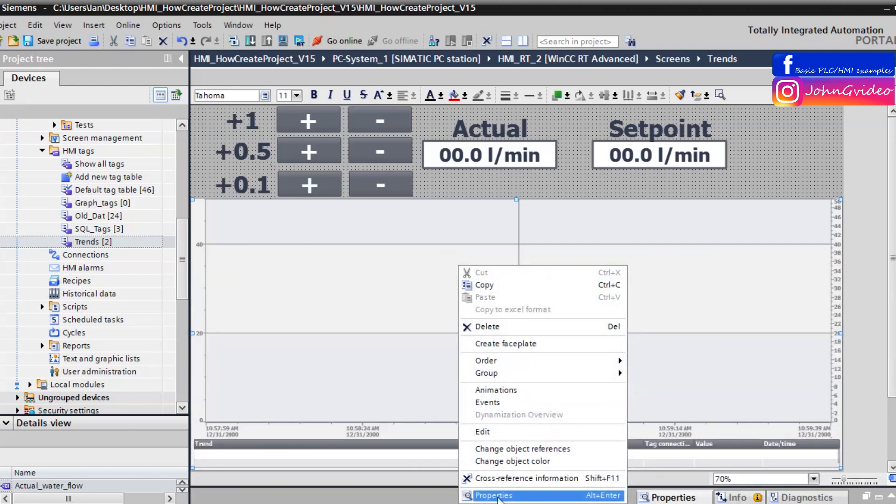
{"action": "left_click", "coordinate": [490, 495]}
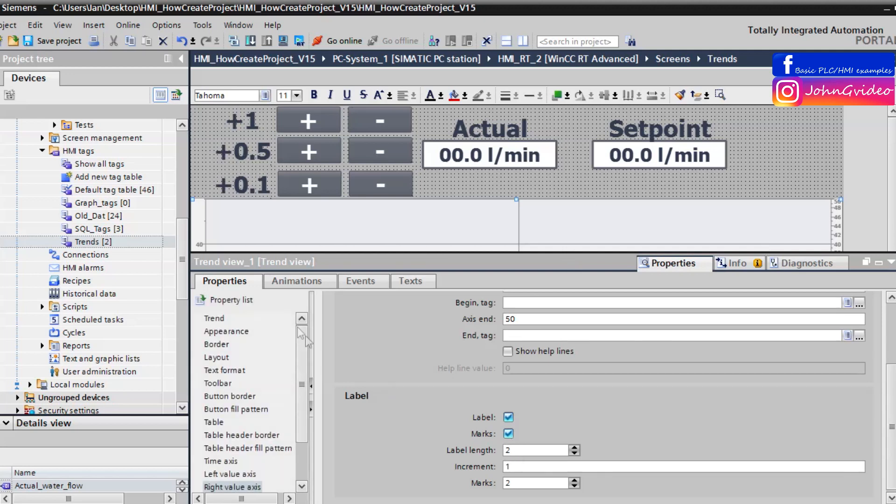
{"action": "scroll", "coordinate": [301, 374], "scroll_direction": "down", "scroll_amount": 2}
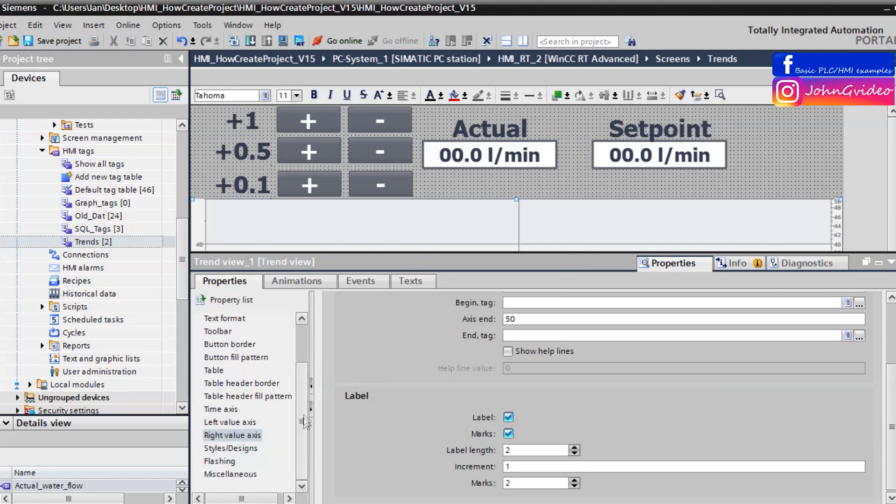
{"action": "left_click", "coordinate": [227, 423]}
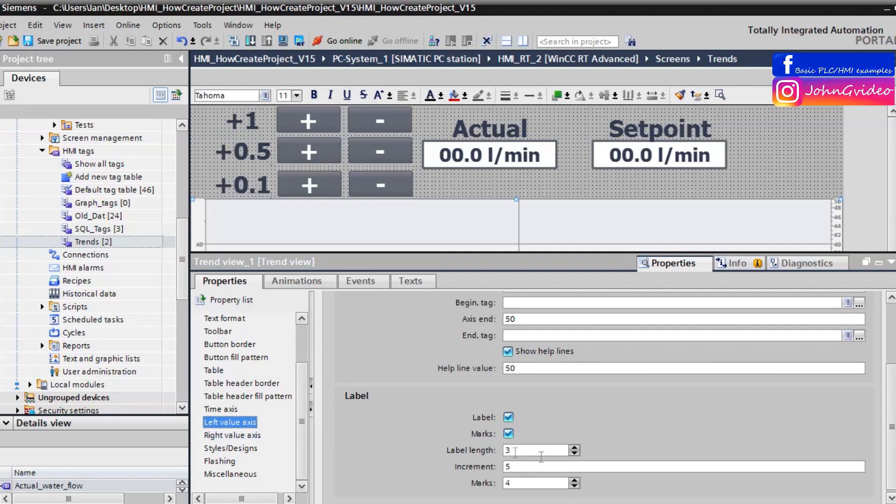
{"action": "double_click", "coordinate": [518, 451]}
{"action": "type", "text": "2"}
{"action": "key", "text": "Tab"}
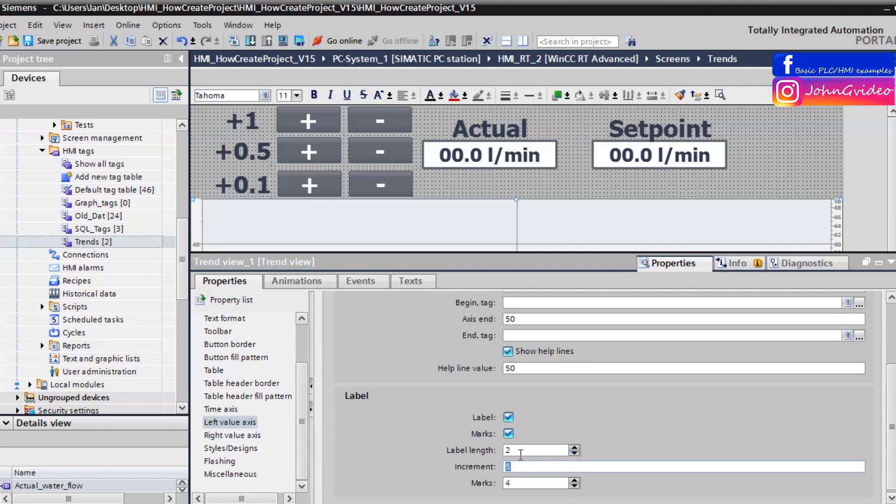
{"action": "type", "text": "1"}
{"action": "key", "text": "Return"}
{"action": "left_click", "coordinate": [574, 486]}
{"action": "left_click", "coordinate": [574, 486]}
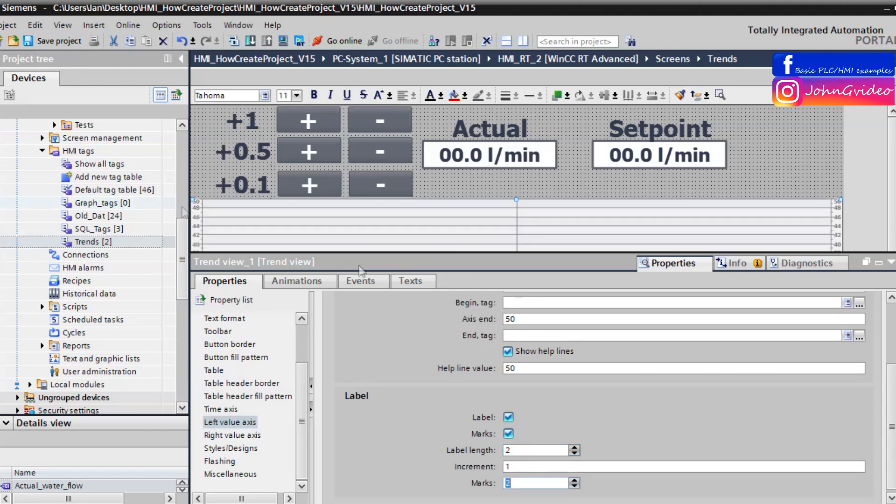
{"action": "left_click", "coordinate": [890, 264]}
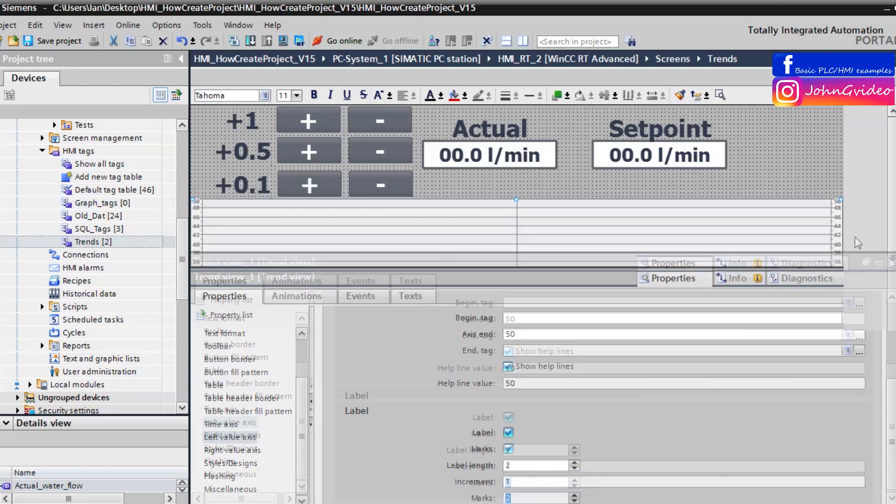
{"action": "left_click", "coordinate": [59, 39]}
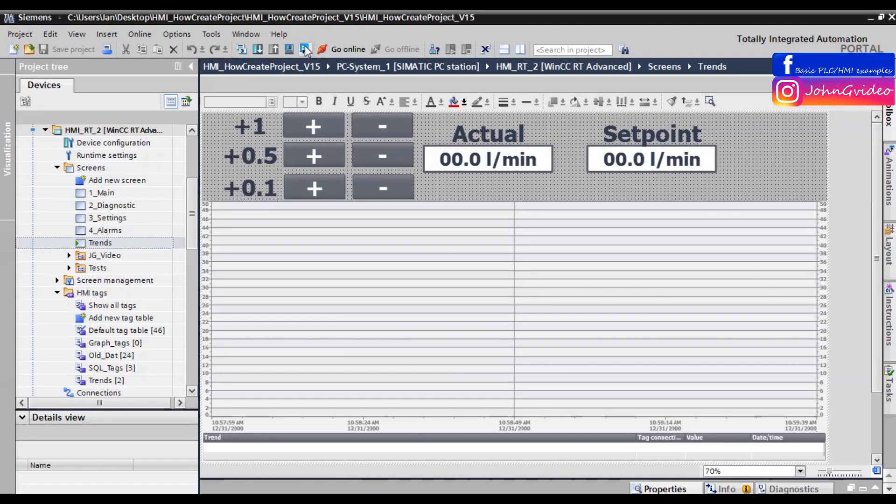
Add a small button in the upper-right corner of the Trends screen, beside the Setpoint field
{"action": "left_click", "coordinate": [889, 112]}
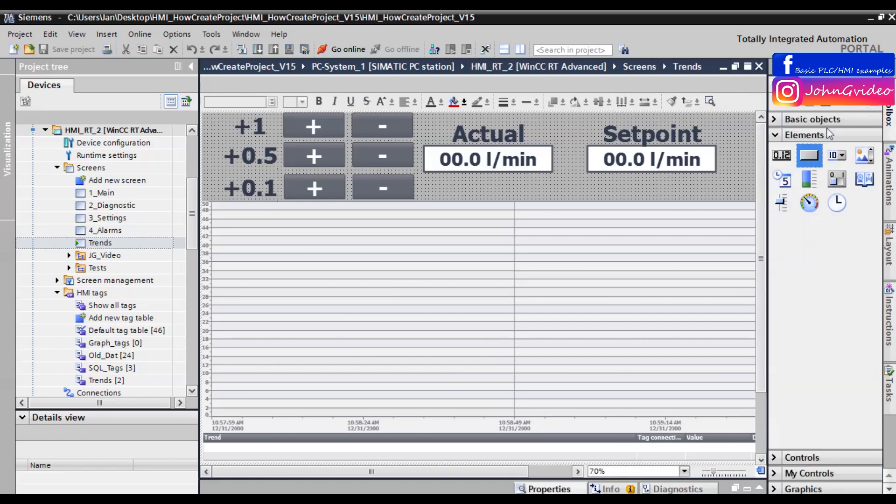
{"action": "left_click", "coordinate": [746, 128]}
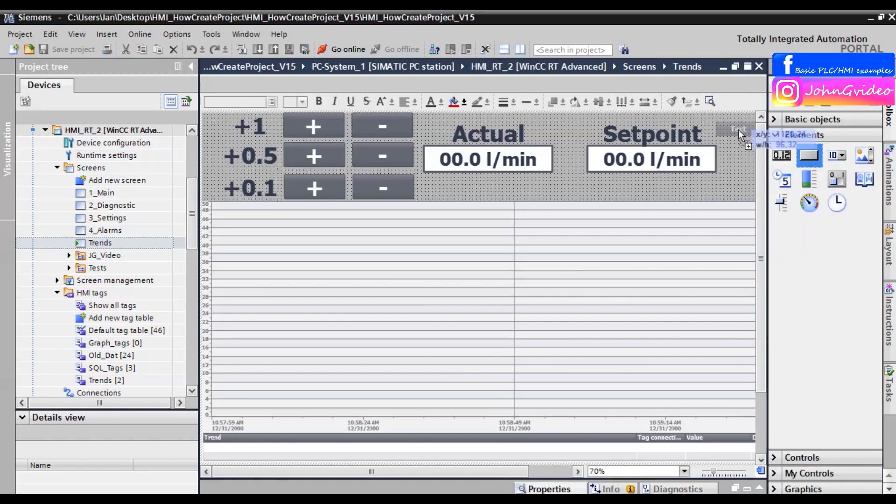
{"action": "left_click", "coordinate": [877, 67]}
{"action": "left_click", "coordinate": [790, 143]}
{"action": "left_click", "coordinate": [803, 130]}
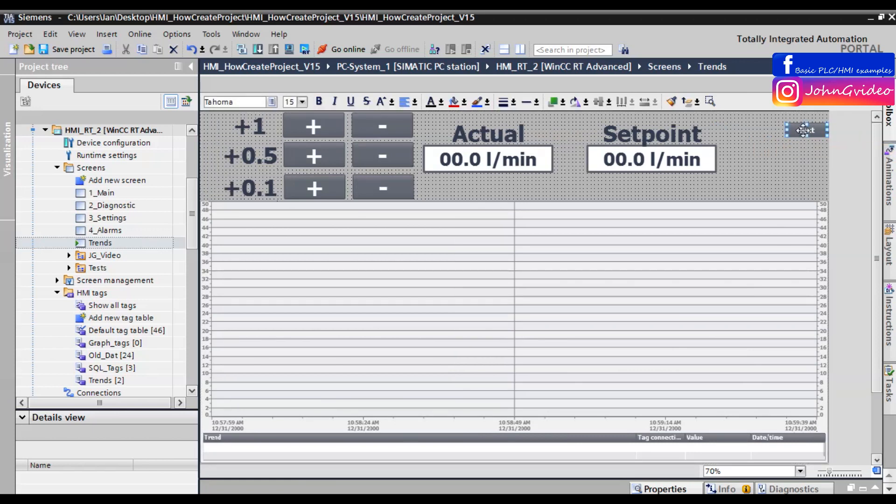
Label the new button beside the Setpoint field "Stop RT"
{"action": "double_click", "coordinate": [804, 130]}
{"action": "type", "text": "5"}
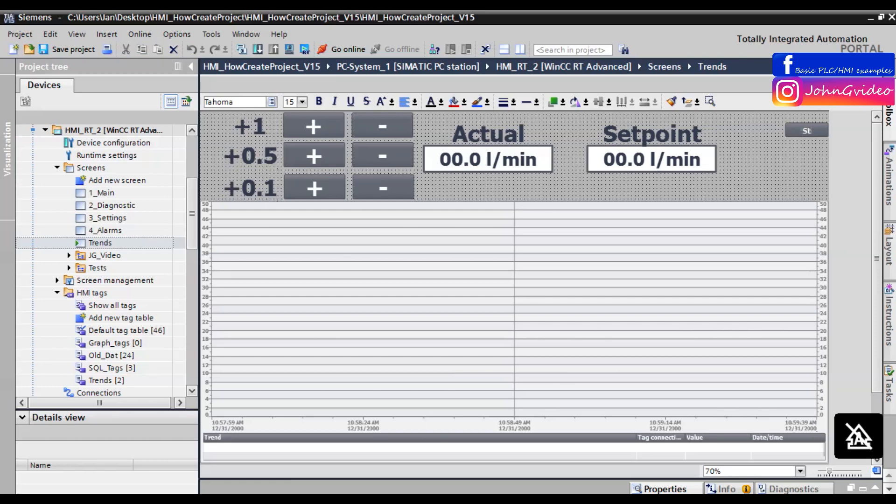
{"action": "type", "text": "top RT"}
{"action": "left_click", "coordinate": [776, 181]}
Assign the StopRuntime function to the Press event of the Stop RT button
{"action": "right_click", "coordinate": [817, 134]}
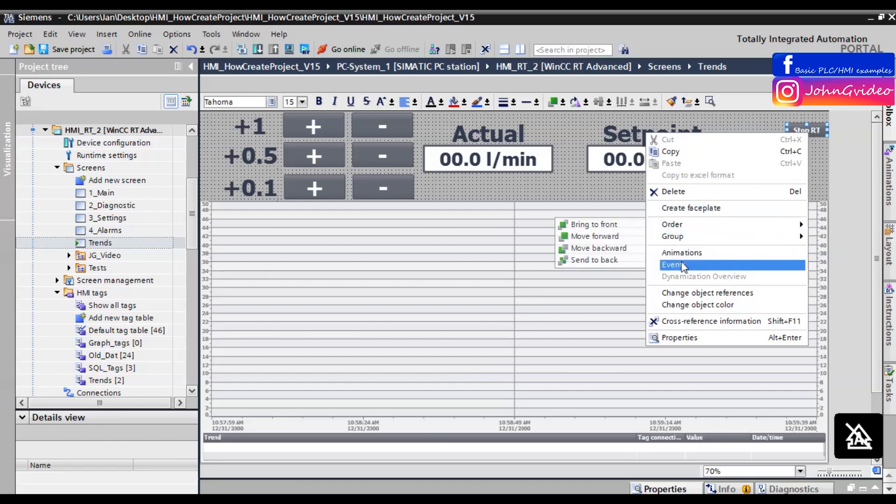
{"action": "left_click", "coordinate": [673, 251]}
{"action": "left_click", "coordinate": [364, 280]}
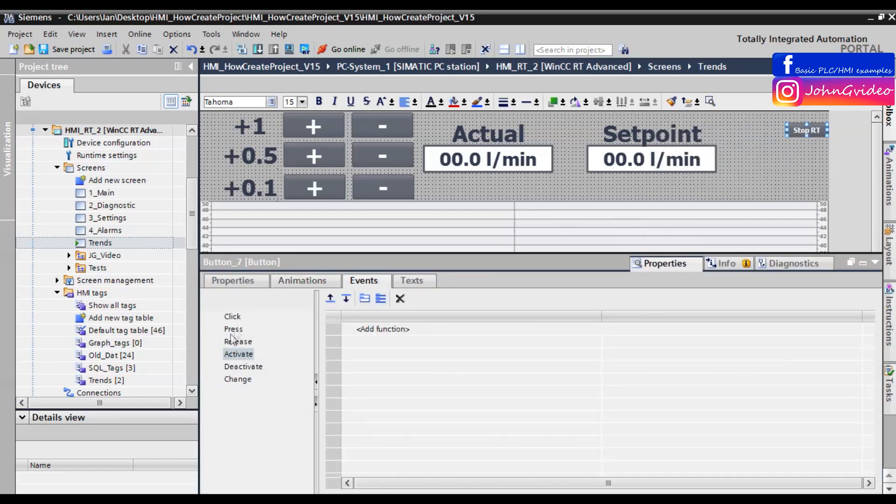
{"action": "left_click", "coordinate": [233, 329]}
{"action": "left_click", "coordinate": [365, 331]}
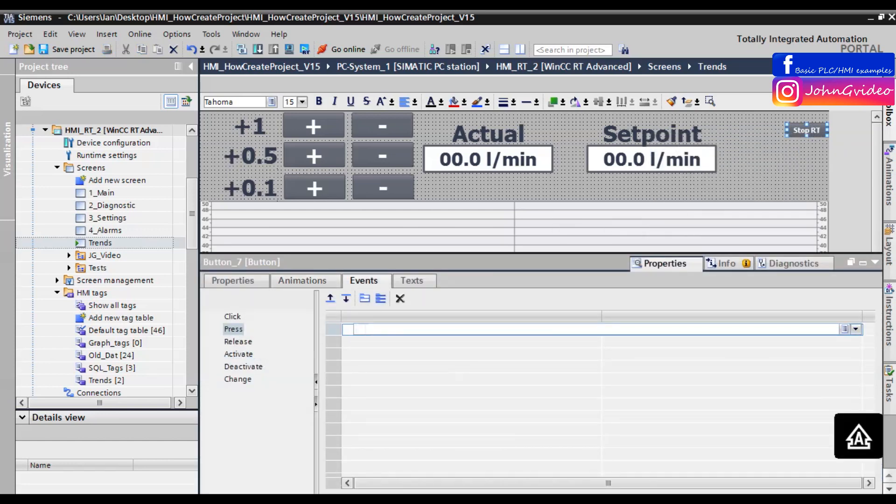
{"action": "type", "text": "StopRuntime"}
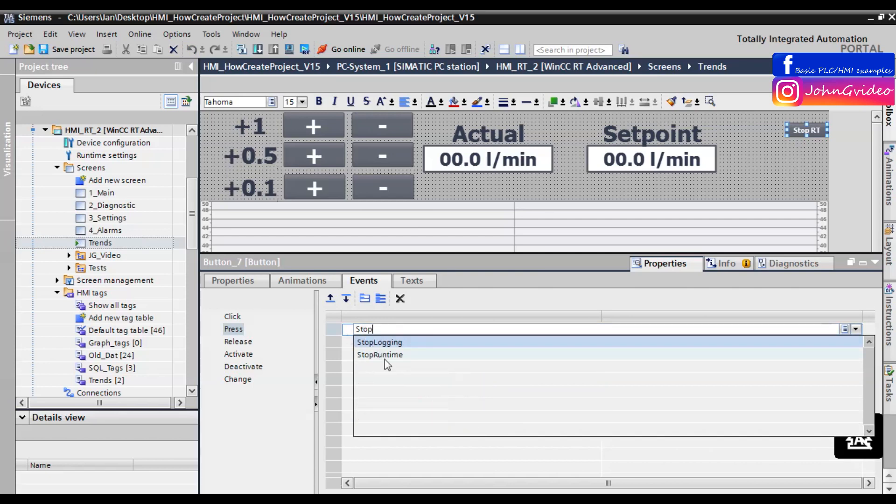
{"action": "left_click", "coordinate": [382, 356]}
{"action": "left_click", "coordinate": [875, 267]}
Start the HMI_RT_2 runtime on the PC to run the Trends screen
{"action": "left_click", "coordinate": [333, 78]}
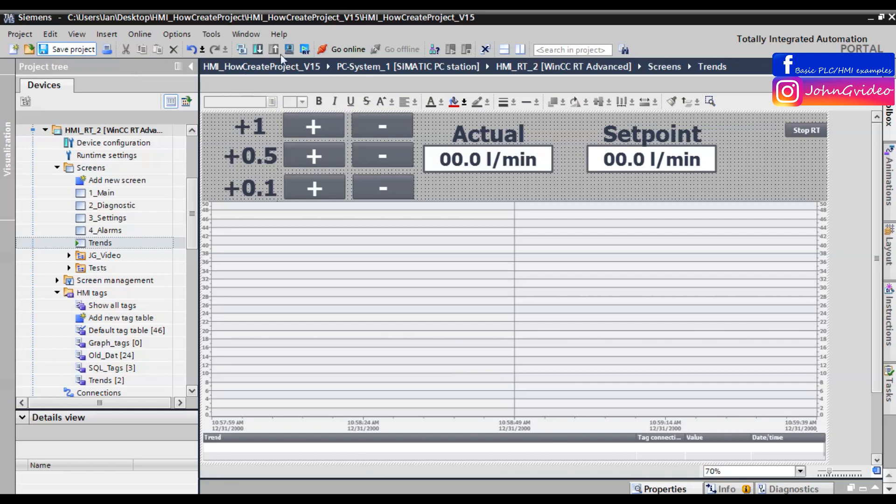
{"action": "left_click", "coordinate": [305, 49]}
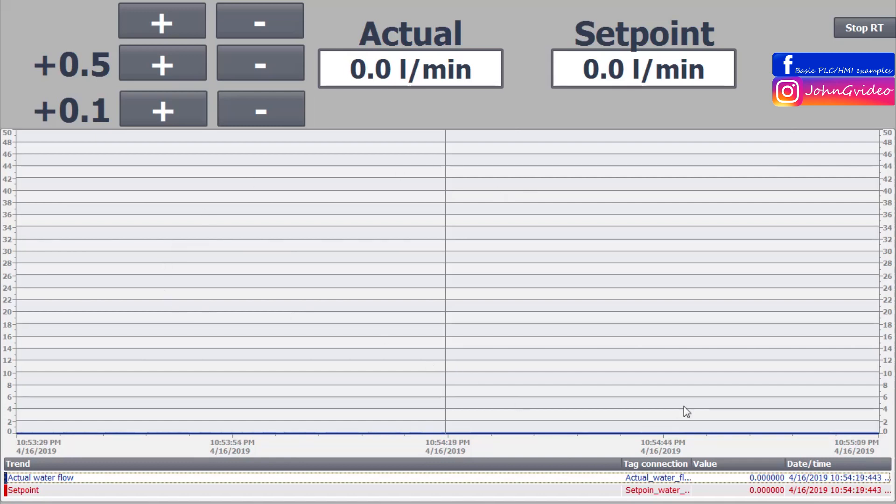
Widen the Tag connection column of the trend table and move the trend ruler close to the newest values
{"action": "left_click_drag", "start_coordinate": [703, 462], "coordinate": [715, 463]}
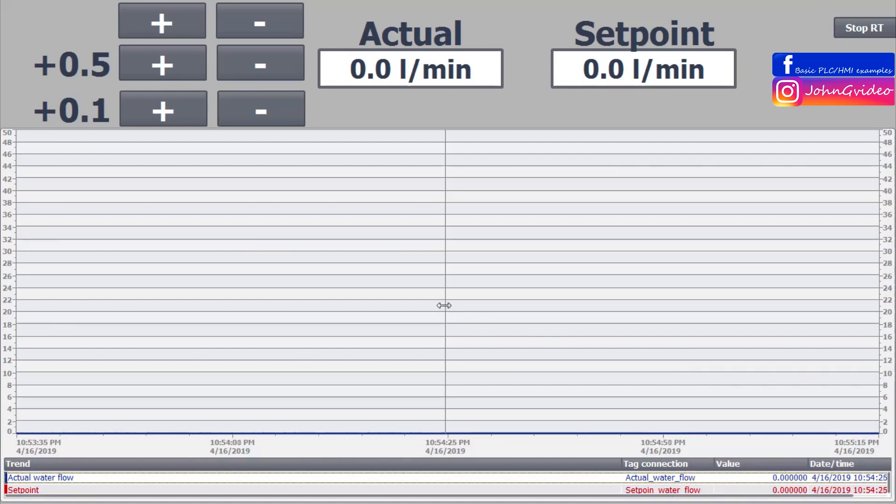
{"action": "left_click_drag", "start_coordinate": [444, 306], "coordinate": [867, 345]}
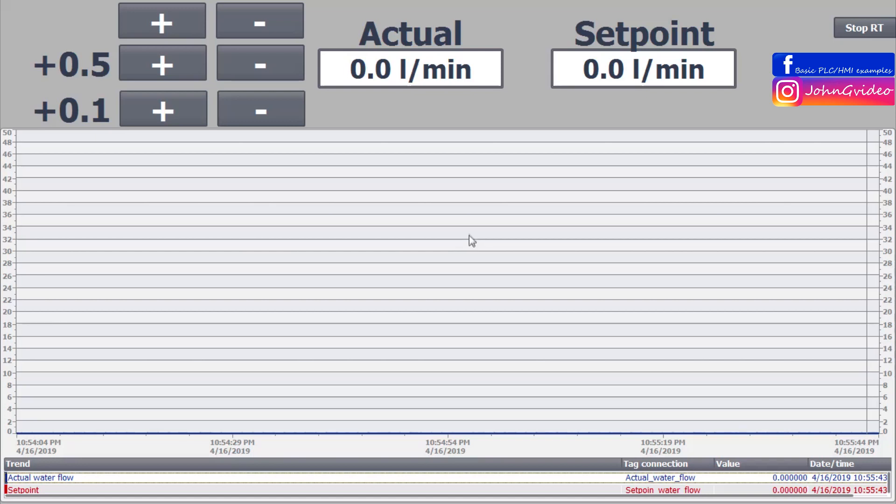
Set the Setpoint water flow to 25 l/min
{"action": "left_click", "coordinate": [607, 75]}
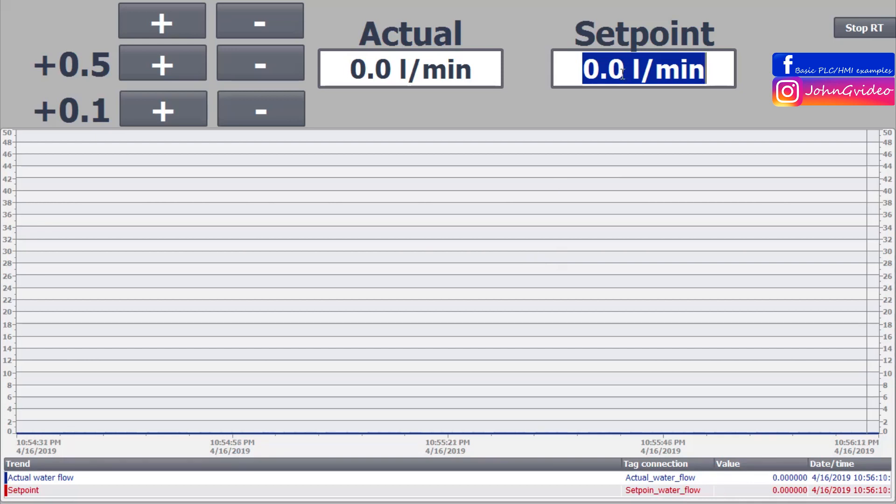
{"action": "type", "text": "25"}
{"action": "key", "text": "Return"}
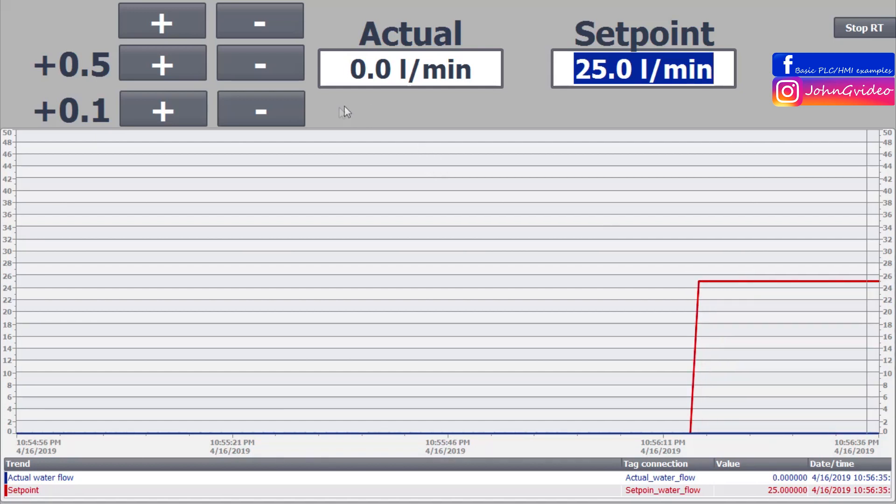
Raise the actual water flow to 27.0 l/min and lower it in 0.5 steps to 23.5 l/min
{"action": "left_click", "coordinate": [164, 25]}
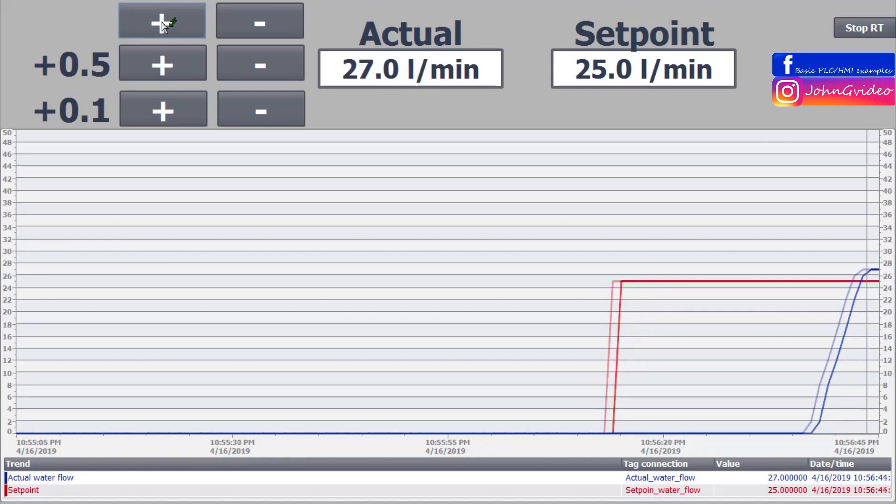
{"action": "left_click", "coordinate": [238, 60]}
{"action": "left_click", "coordinate": [238, 61]}
{"action": "left_click", "coordinate": [238, 62]}
{"action": "left_click", "coordinate": [238, 61]}
{"action": "left_click", "coordinate": [238, 62]}
{"action": "left_click", "coordinate": [238, 62]}
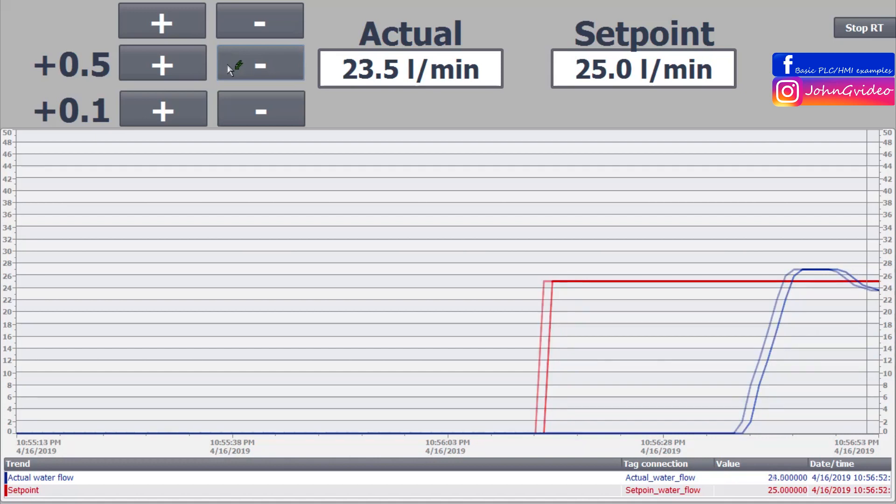
Increase the actual water flow in 0.1 steps to 25.2 l/min
{"action": "left_click", "coordinate": [176, 112]}
{"action": "left_click", "coordinate": [176, 112]}
{"action": "left_click", "coordinate": [176, 113]}
{"action": "left_click", "coordinate": [176, 112]}
{"action": "left_click", "coordinate": [176, 112]}
{"action": "left_click", "coordinate": [176, 112]}
{"action": "left_click", "coordinate": [176, 112]}
{"action": "left_click", "coordinate": [176, 112]}
{"action": "left_click", "coordinate": [176, 112]}
{"action": "left_click", "coordinate": [176, 112]}
{"action": "left_click", "coordinate": [176, 112]}
{"action": "left_click", "coordinate": [176, 112]}
{"action": "left_click", "coordinate": [176, 112]}
{"action": "left_click", "coordinate": [176, 112]}
{"action": "left_click", "coordinate": [176, 112]}
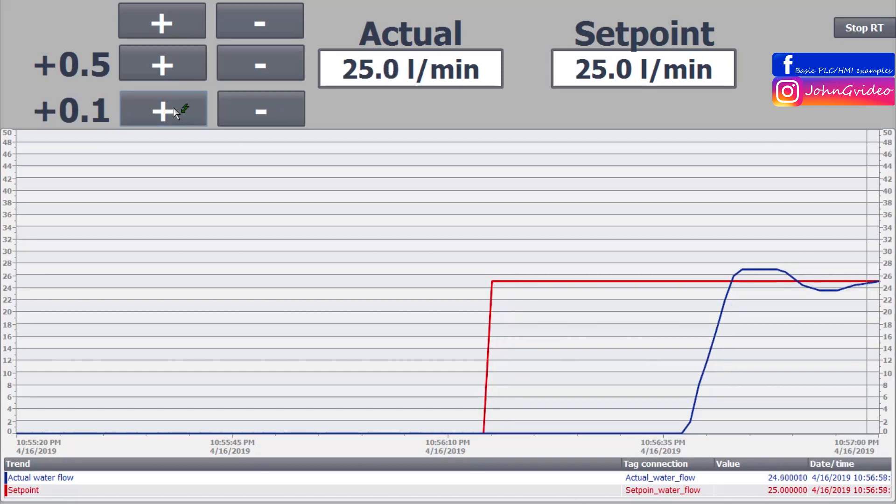
{"action": "left_click", "coordinate": [176, 112]}
{"action": "left_click", "coordinate": [176, 112]}
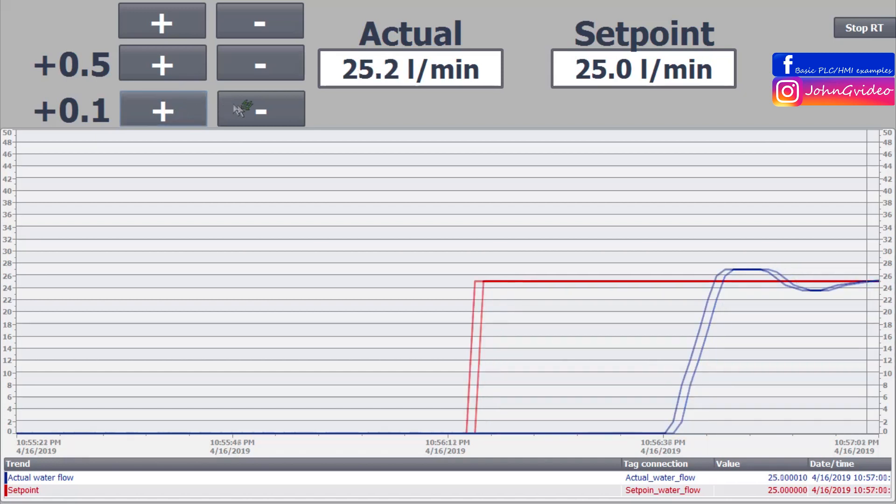
Fine-tune the actual water flow in 0.1 steps down to 24.9 l/min and back to 25.0 l/min
{"action": "left_click", "coordinate": [246, 112]}
{"action": "left_click", "coordinate": [246, 112]}
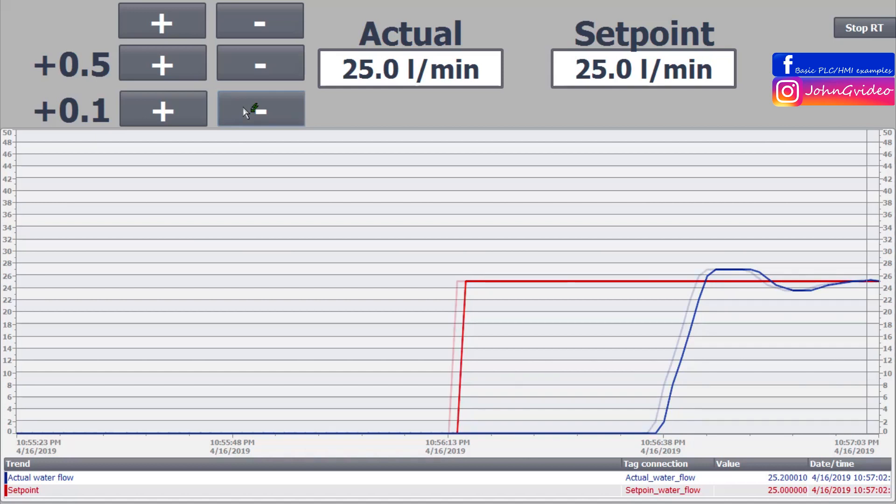
{"action": "left_click", "coordinate": [246, 112]}
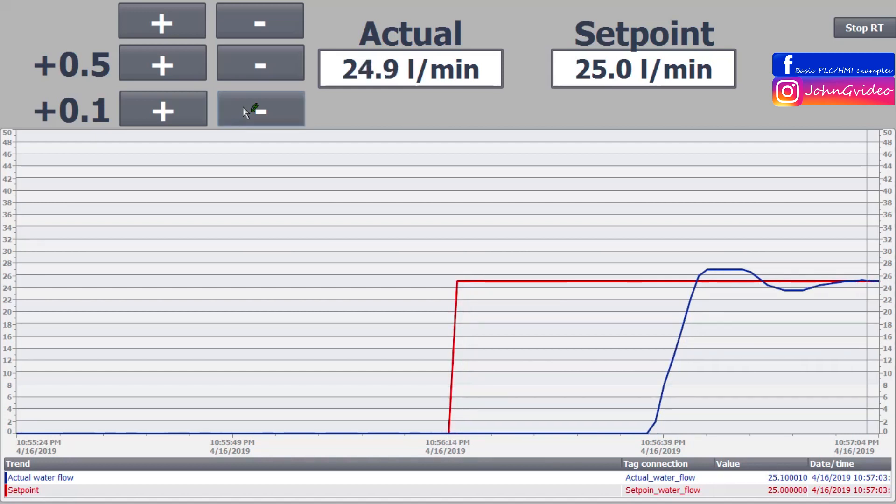
{"action": "left_click", "coordinate": [188, 113]}
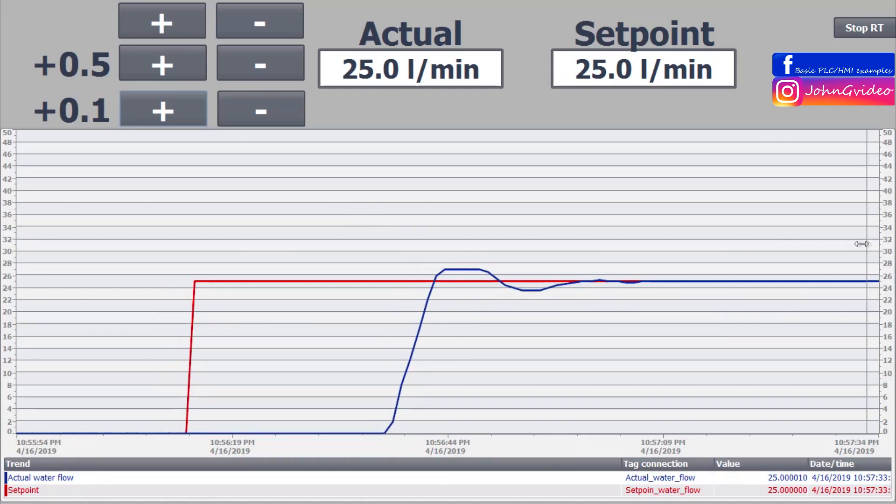
Move the trend ruler to the overshoot and along the settled curve to read the logged flow values
{"action": "left_click_drag", "start_coordinate": [867, 240], "coordinate": [446, 258]}
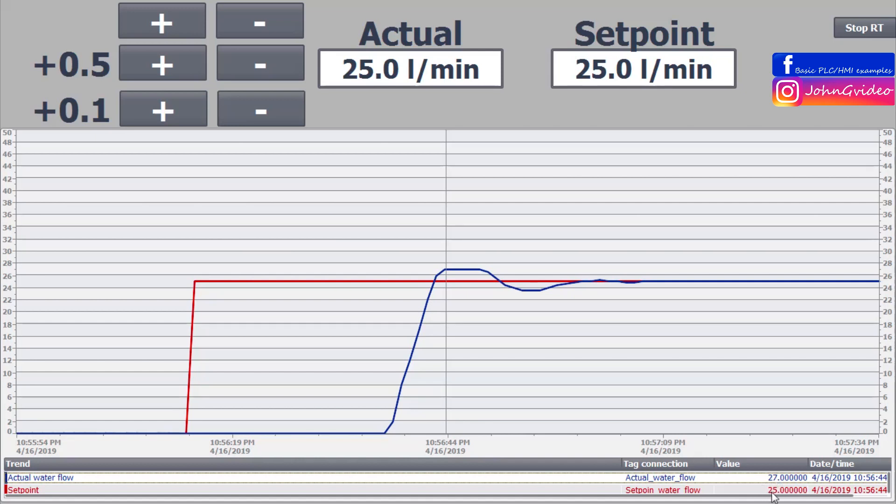
{"action": "left_click_drag", "start_coordinate": [449, 246], "coordinate": [645, 255]}
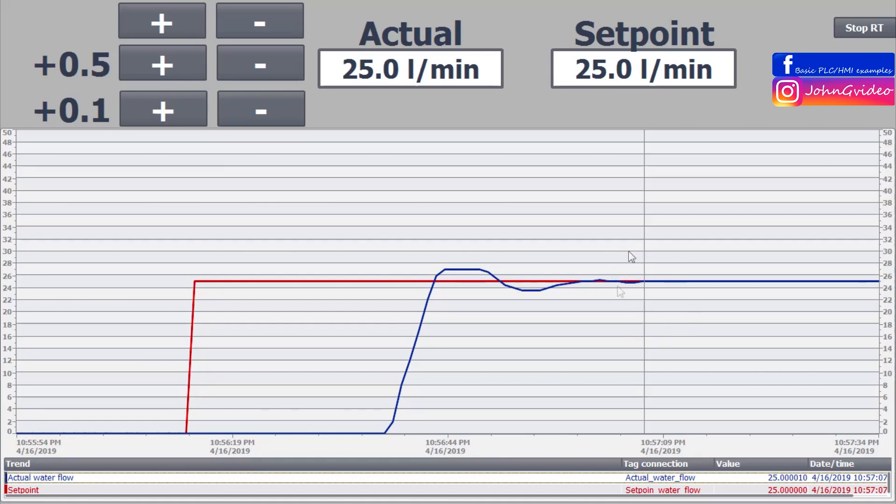
{"action": "left_click_drag", "start_coordinate": [647, 261], "coordinate": [796, 250]}
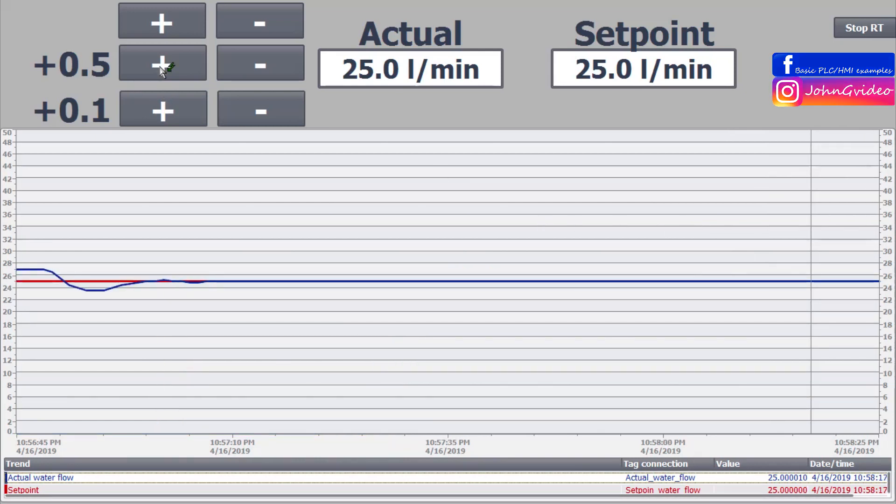
Raise the actual water flow in 0.5 steps to about 28.5 l/min, above the setpoint
{"action": "left_click", "coordinate": [160, 67]}
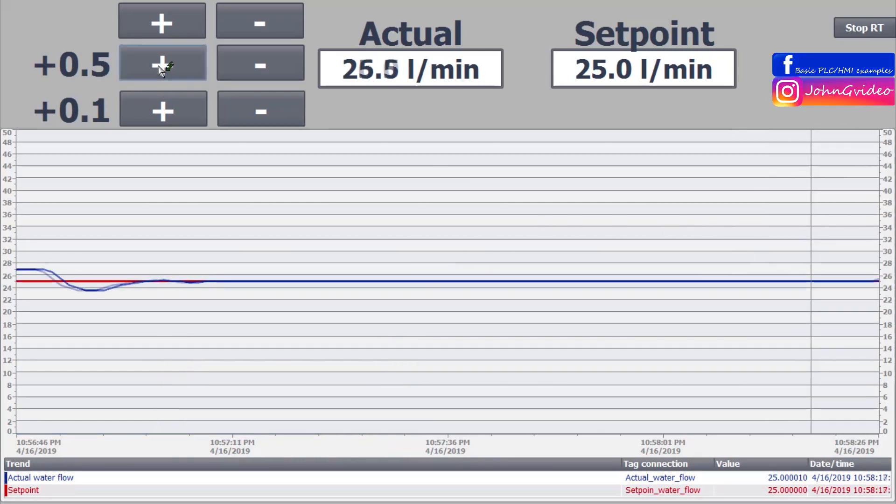
{"action": "left_click", "coordinate": [160, 67]}
{"action": "left_click", "coordinate": [160, 66]}
{"action": "left_click", "coordinate": [160, 67]}
{"action": "left_click", "coordinate": [160, 66]}
{"action": "left_click", "coordinate": [160, 67]}
{"action": "left_click", "coordinate": [160, 67]}
Lower the actual water flow in 0.5 steps to about 23 l/min, below the setpoint
{"action": "double_click", "coordinate": [245, 65]}
{"action": "double_click", "coordinate": [244, 65]}
{"action": "left_click", "coordinate": [245, 65]}
{"action": "double_click", "coordinate": [244, 65]}
{"action": "left_click", "coordinate": [245, 65]}
{"action": "double_click", "coordinate": [244, 66]}
{"action": "left_click", "coordinate": [245, 65]}
Bring the actual water flow back up to the 25.0 l/min setpoint in 0.1 steps
{"action": "double_click", "coordinate": [144, 112]}
{"action": "double_click", "coordinate": [145, 111]}
{"action": "double_click", "coordinate": [146, 111]}
{"action": "left_click", "coordinate": [145, 111]}
{"action": "double_click", "coordinate": [145, 111]}
{"action": "triple_click", "coordinate": [146, 111]}
{"action": "double_click", "coordinate": [146, 112]}
{"action": "double_click", "coordinate": [146, 111]}
{"action": "left_click", "coordinate": [146, 111]}
{"action": "left_click", "coordinate": [146, 112]}
{"action": "left_click", "coordinate": [145, 111]}
{"action": "left_click", "coordinate": [147, 115]}
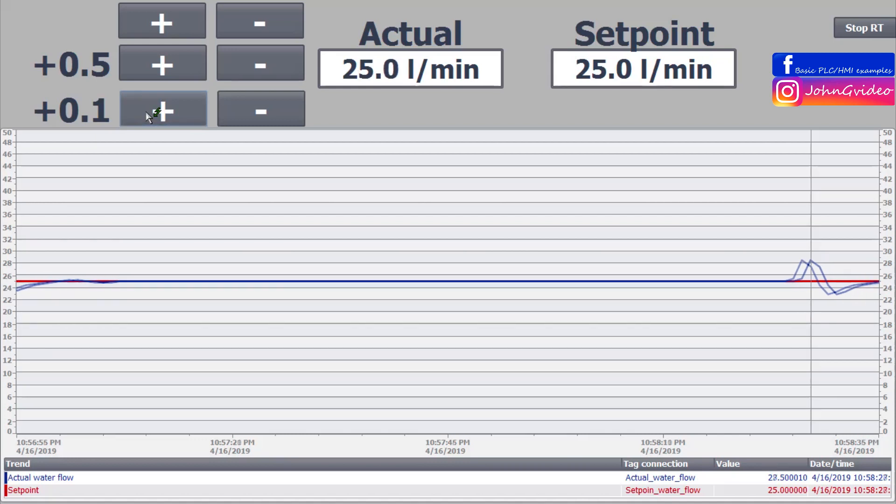